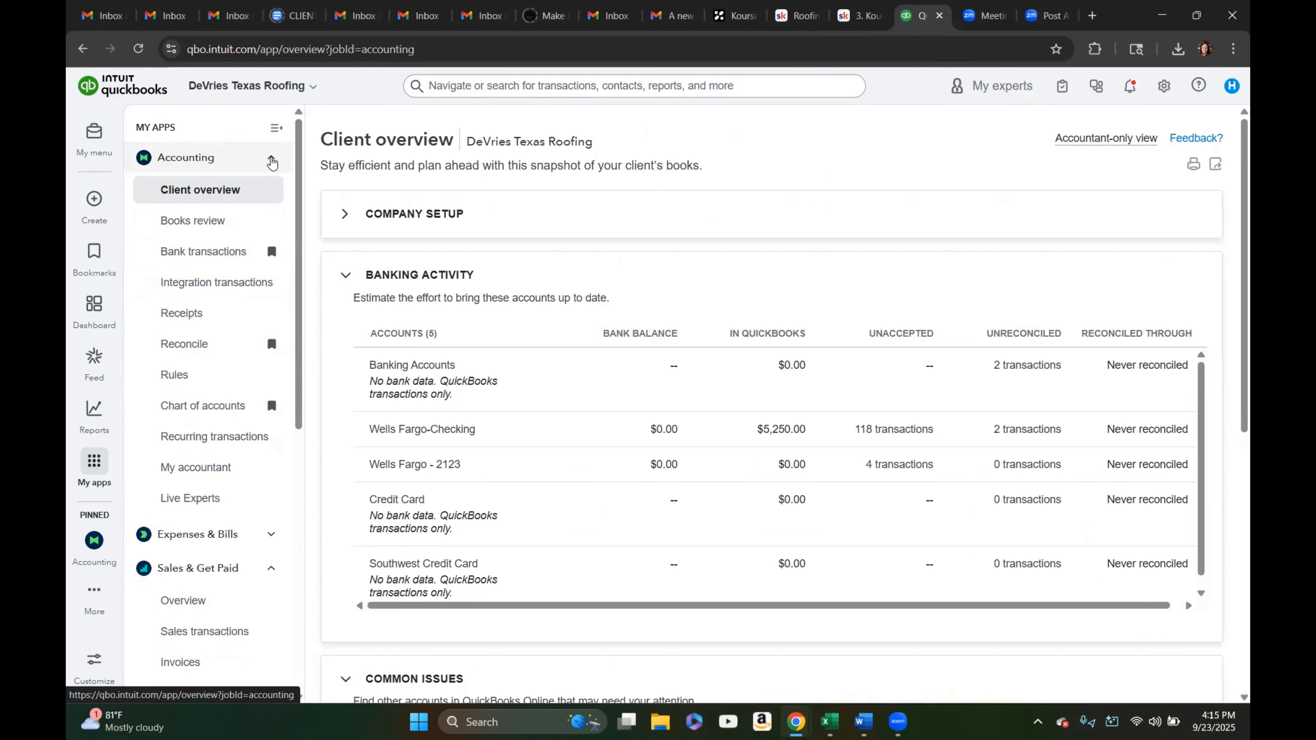
Open the Projects list from the navigation menu
click(271, 161)
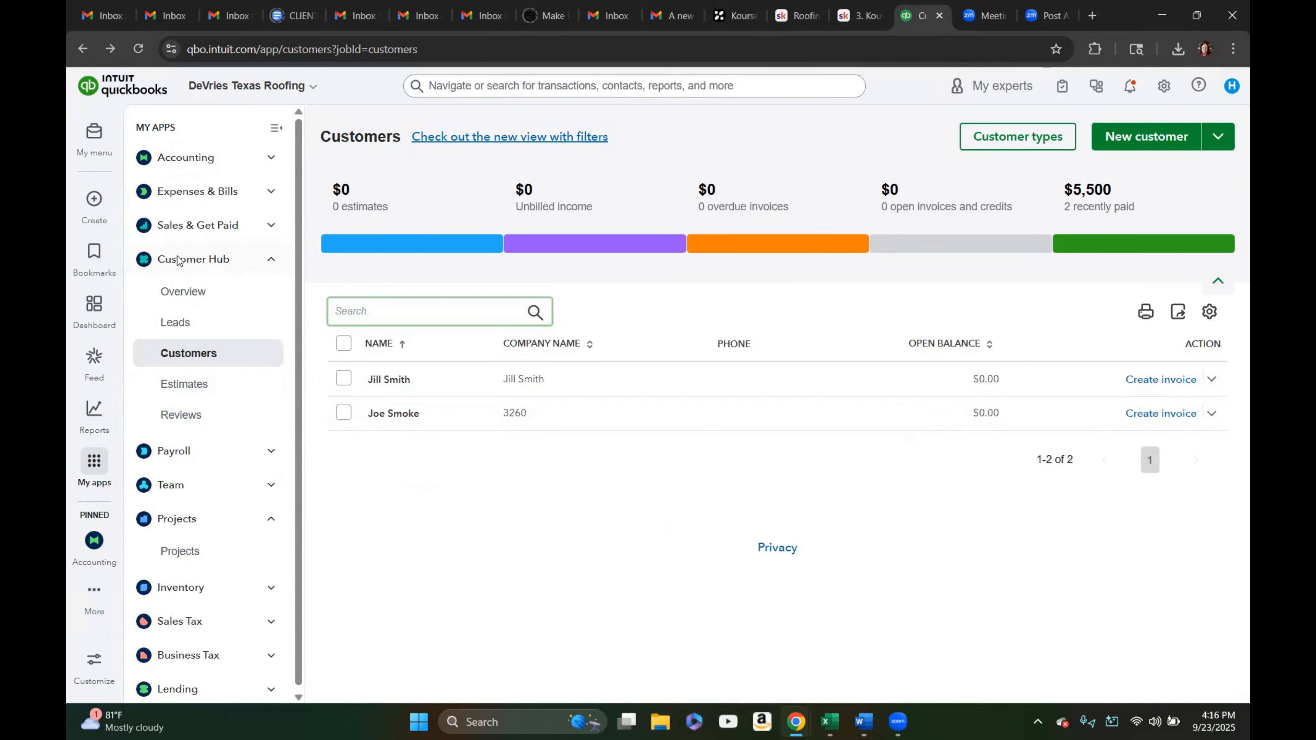
click(269, 259)
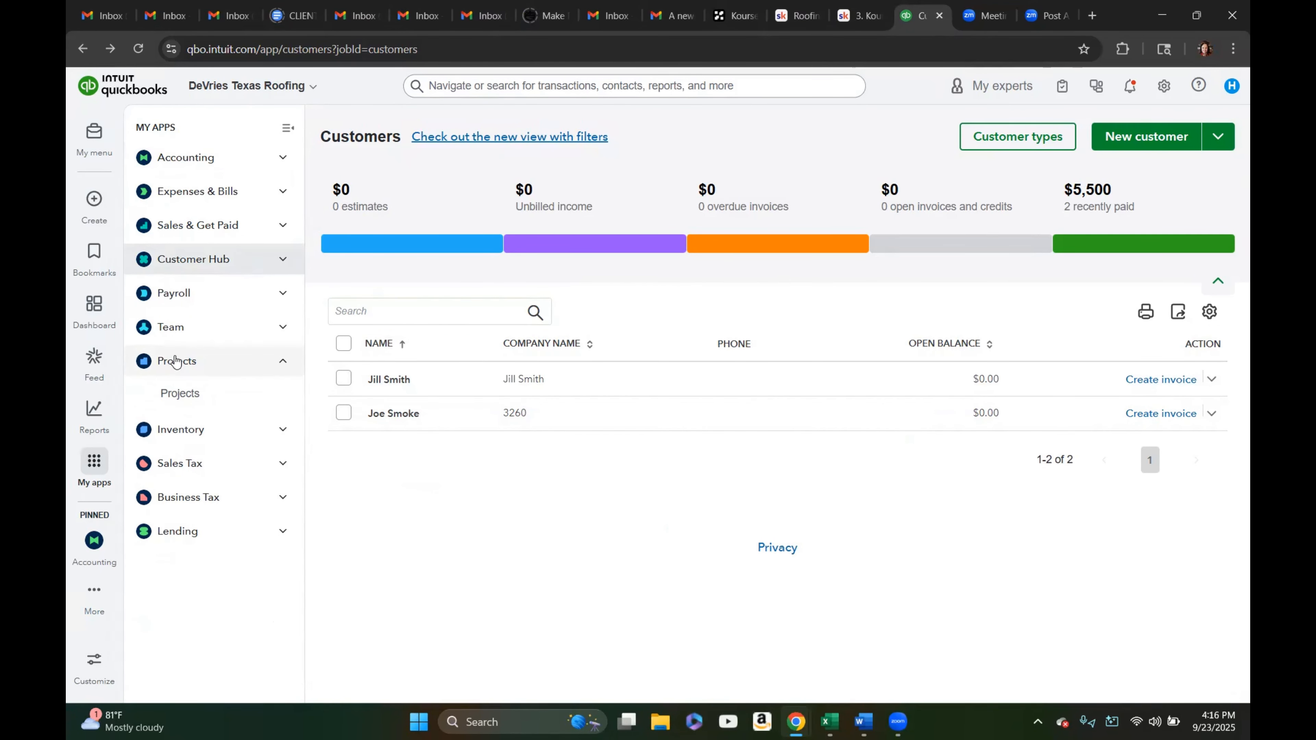
click(194, 402)
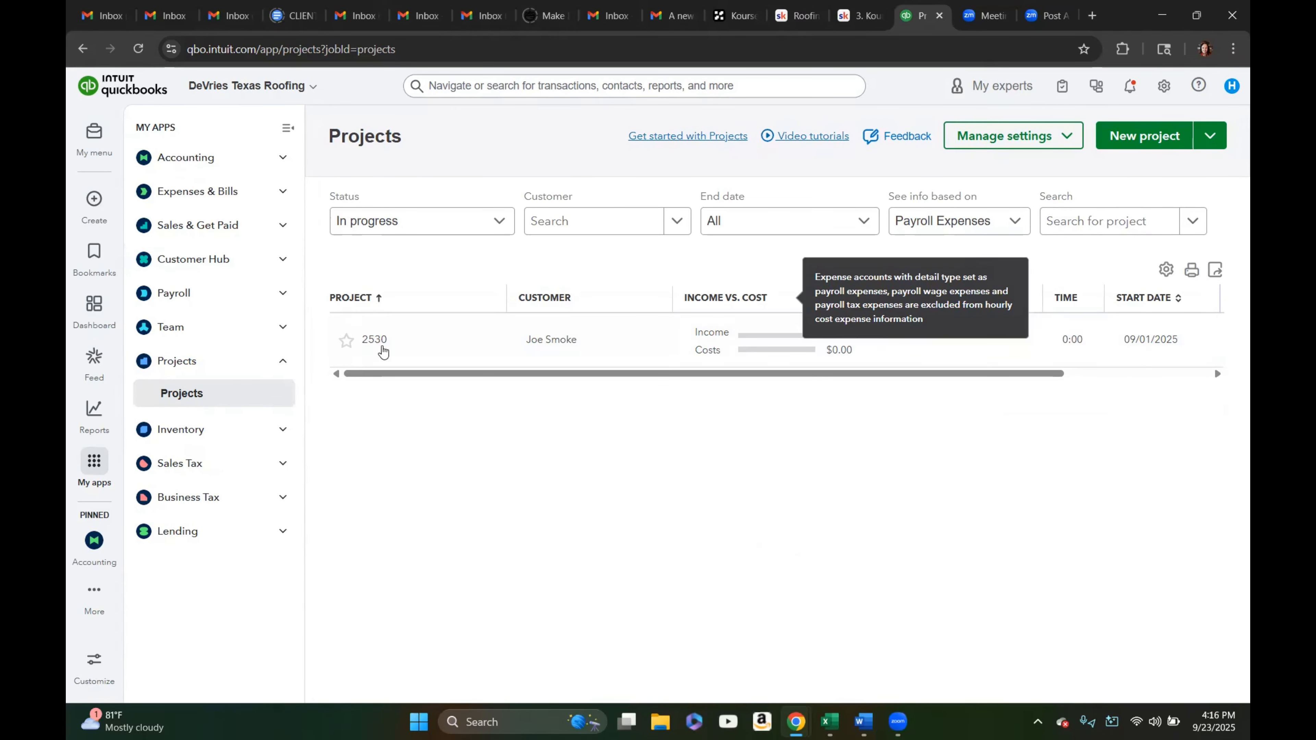
click(375, 341)
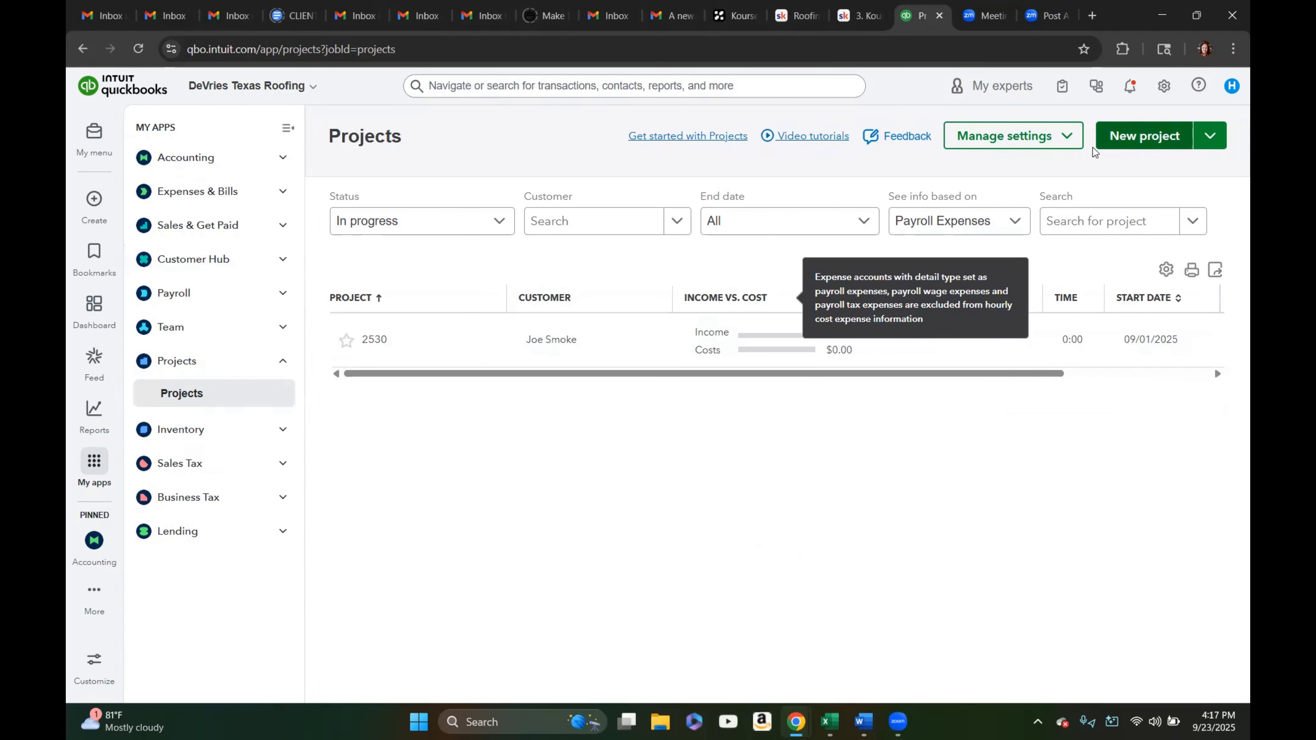
Create a new project named 2531 and assign it to the customer who does not yet have a project
click(1149, 145)
click(1148, 139)
click(977, 222)
click(960, 216)
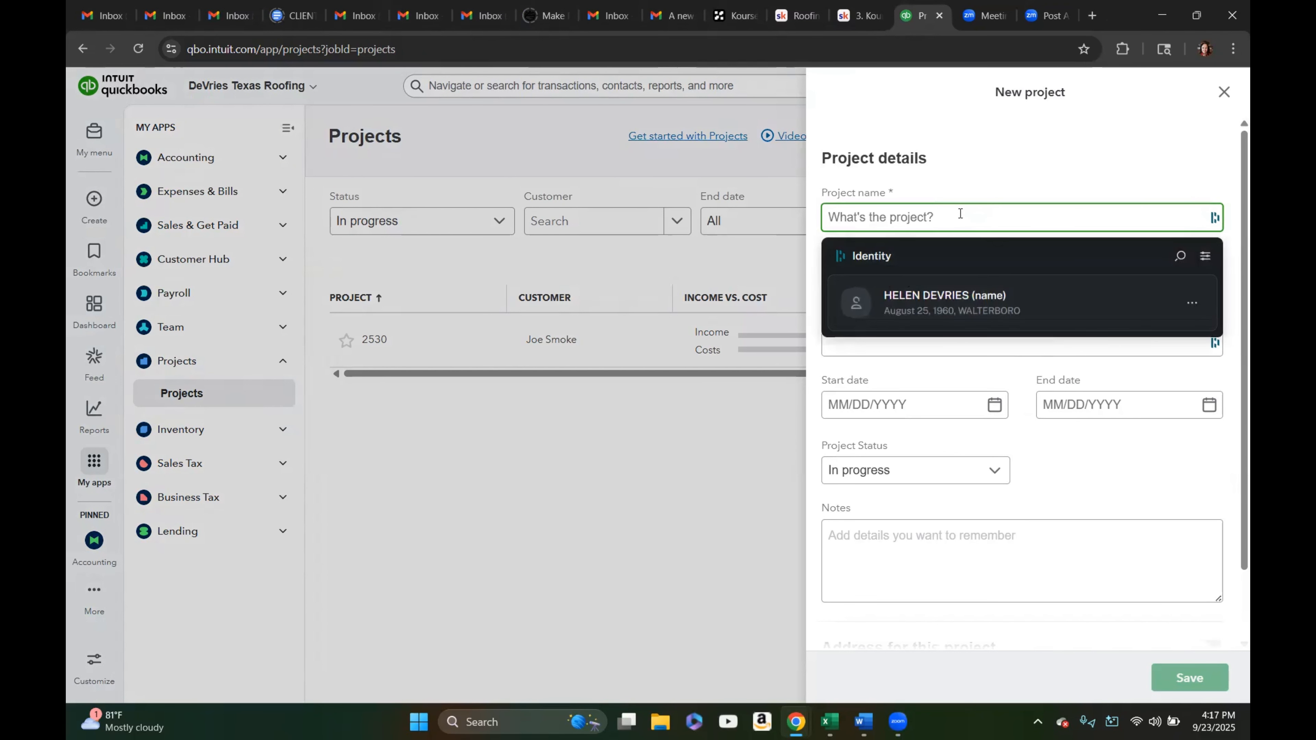
text(2531)
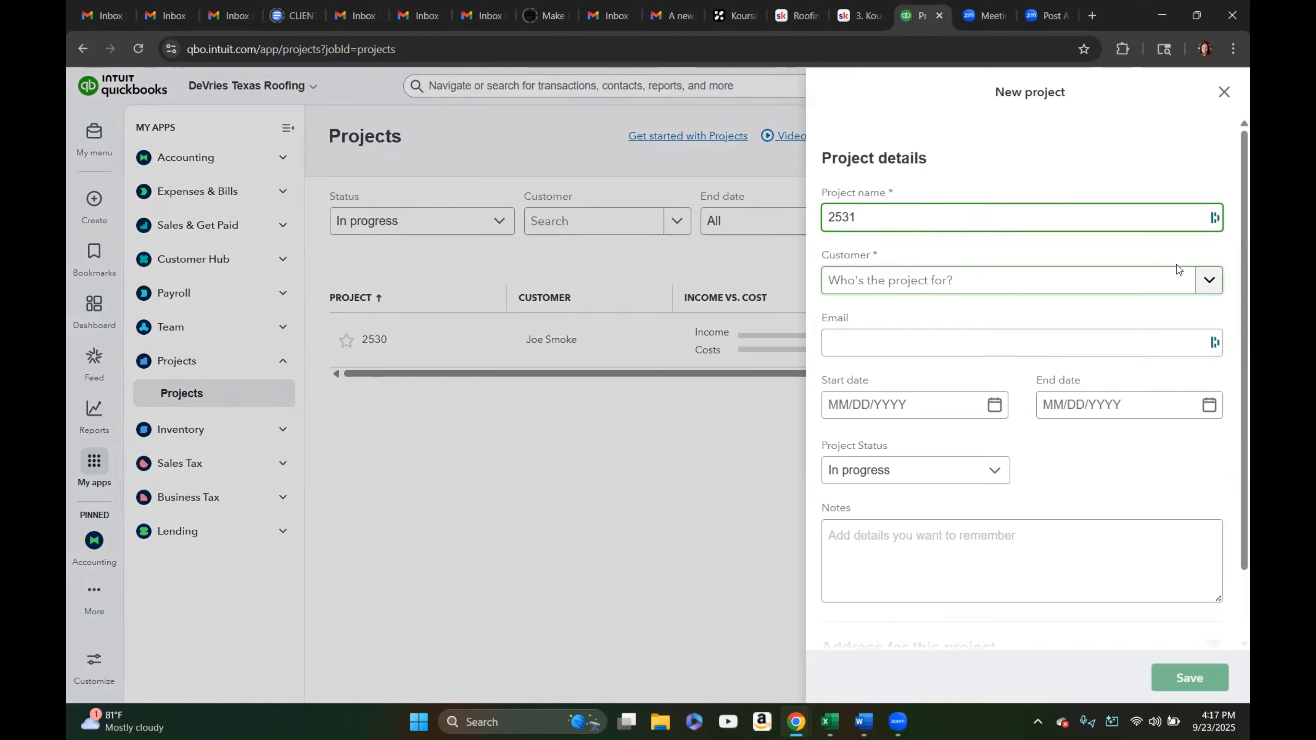
click(1205, 283)
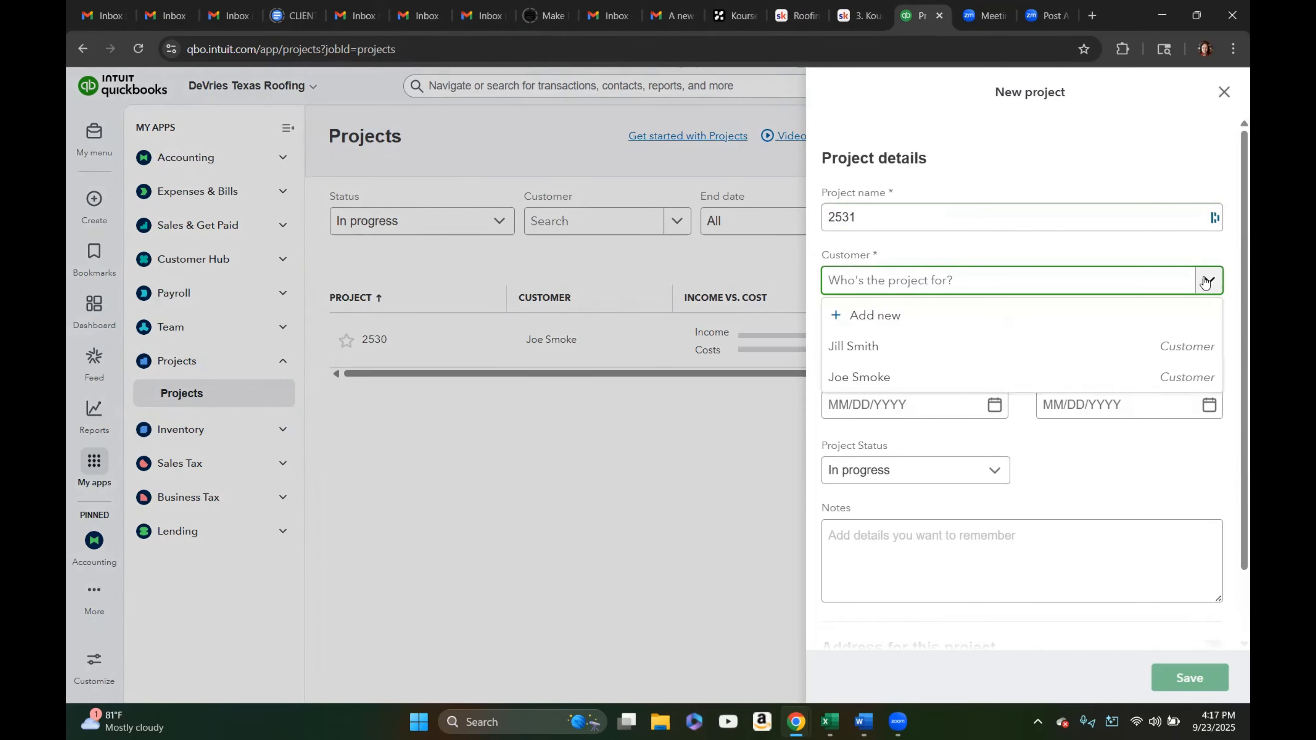
click(850, 346)
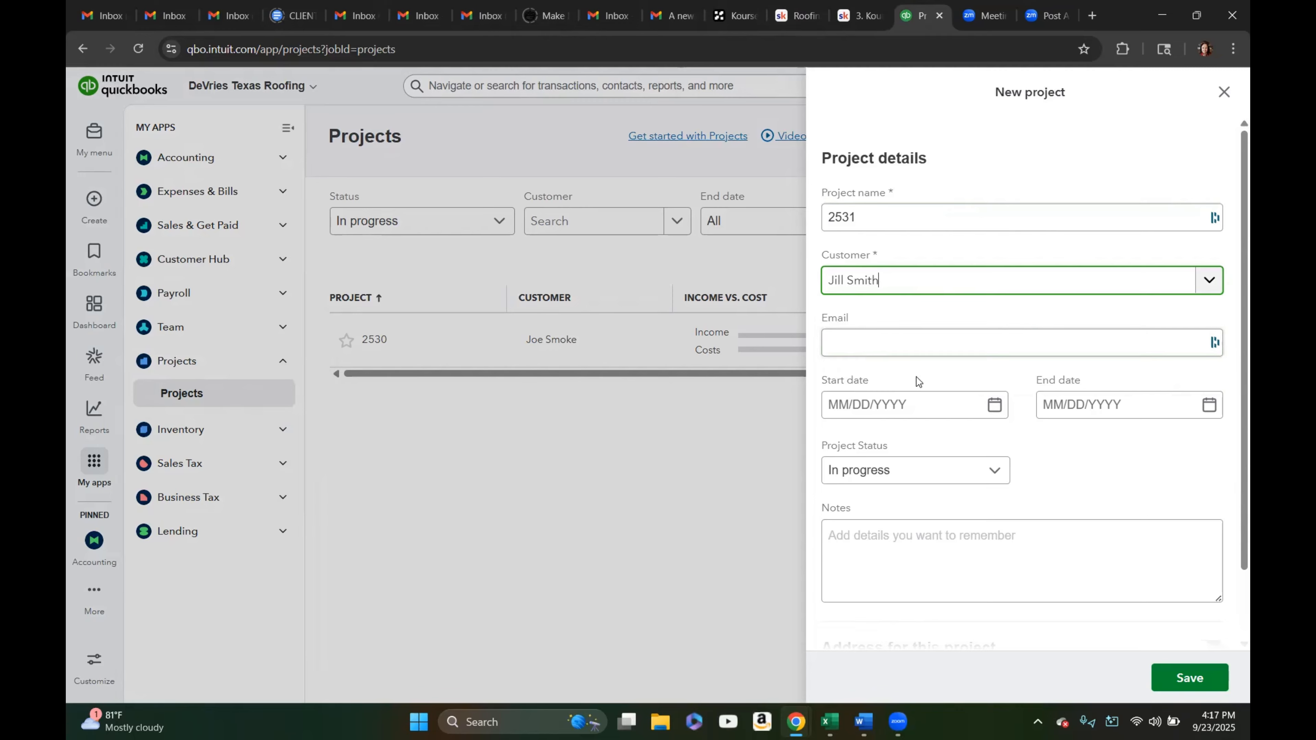
Set the project's start date to 09/01/2025 and end date to 09/23/2025
scroll(1092, 488, down, 2)
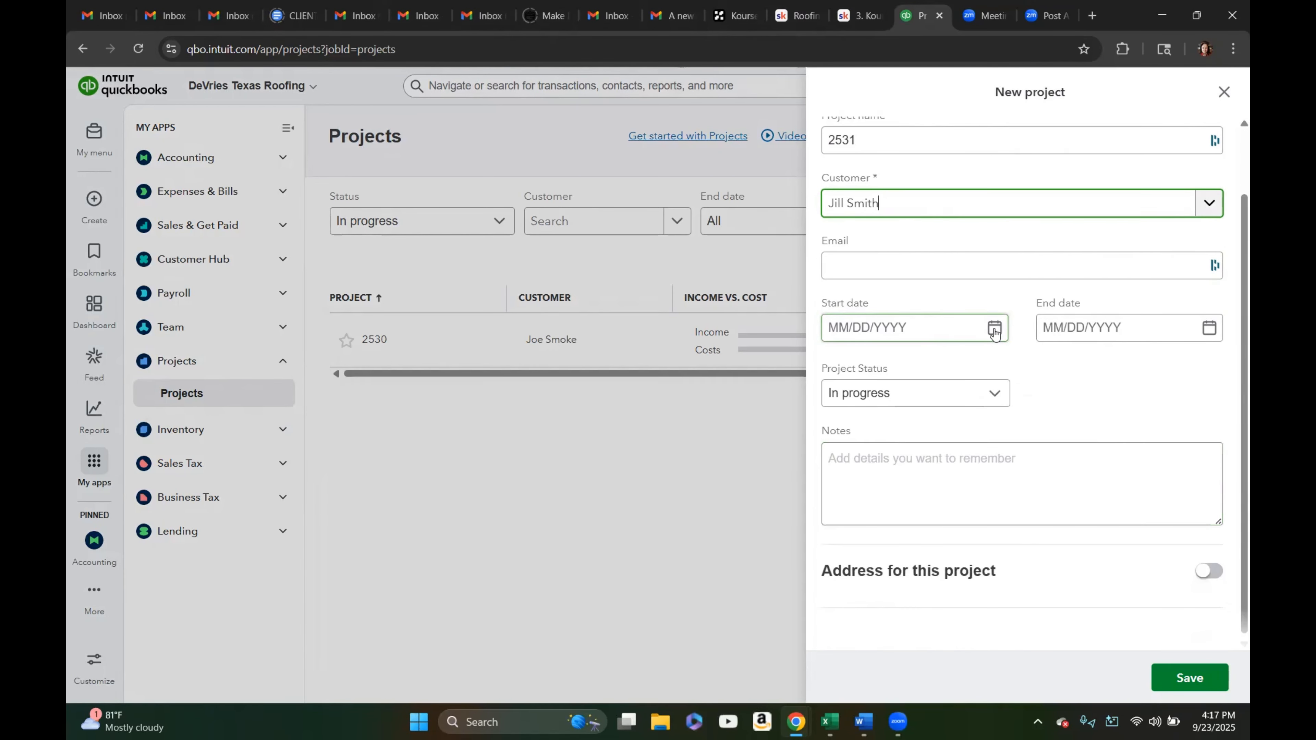
click(994, 331)
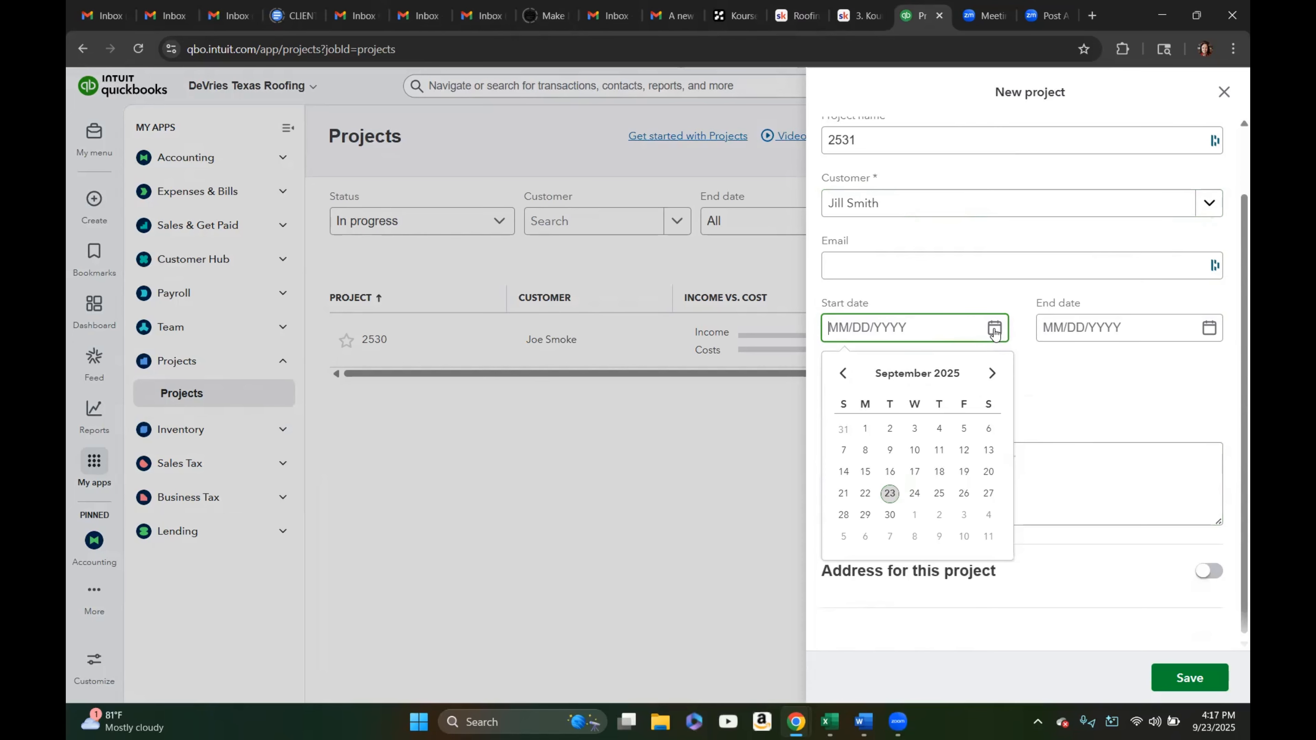
click(864, 429)
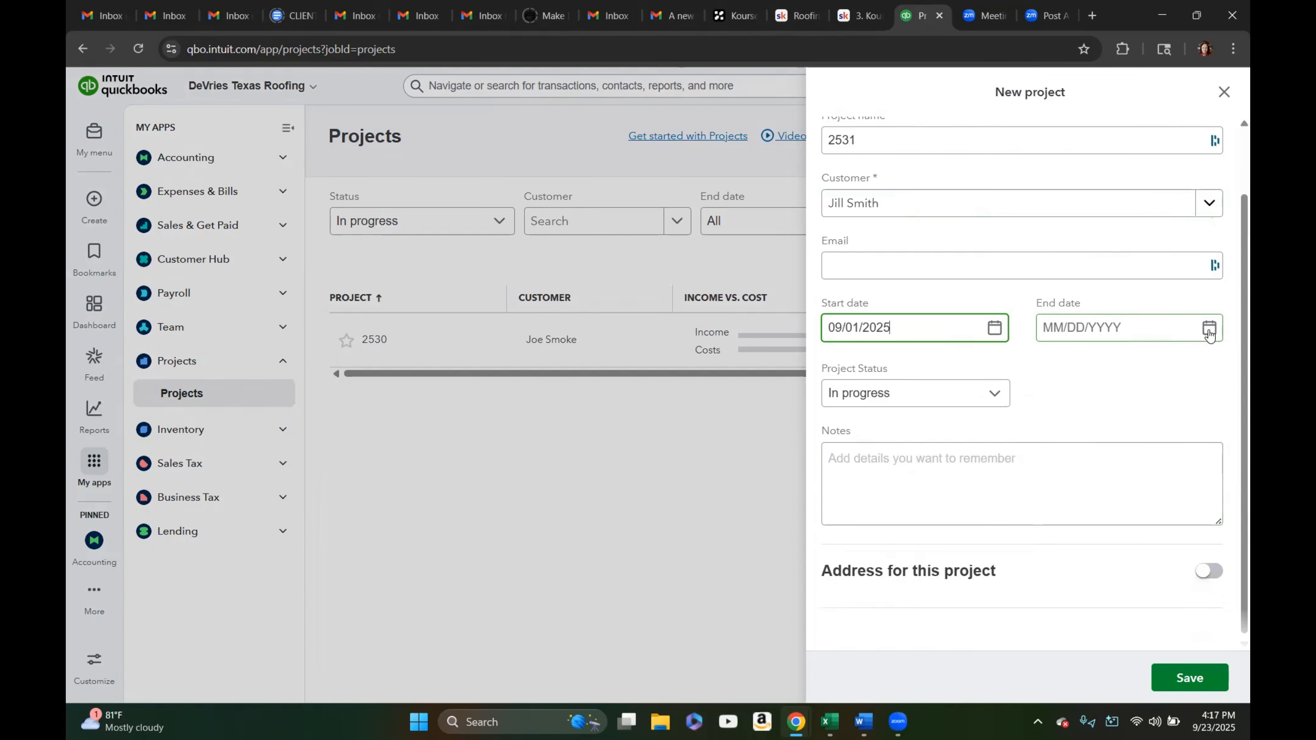
click(1207, 328)
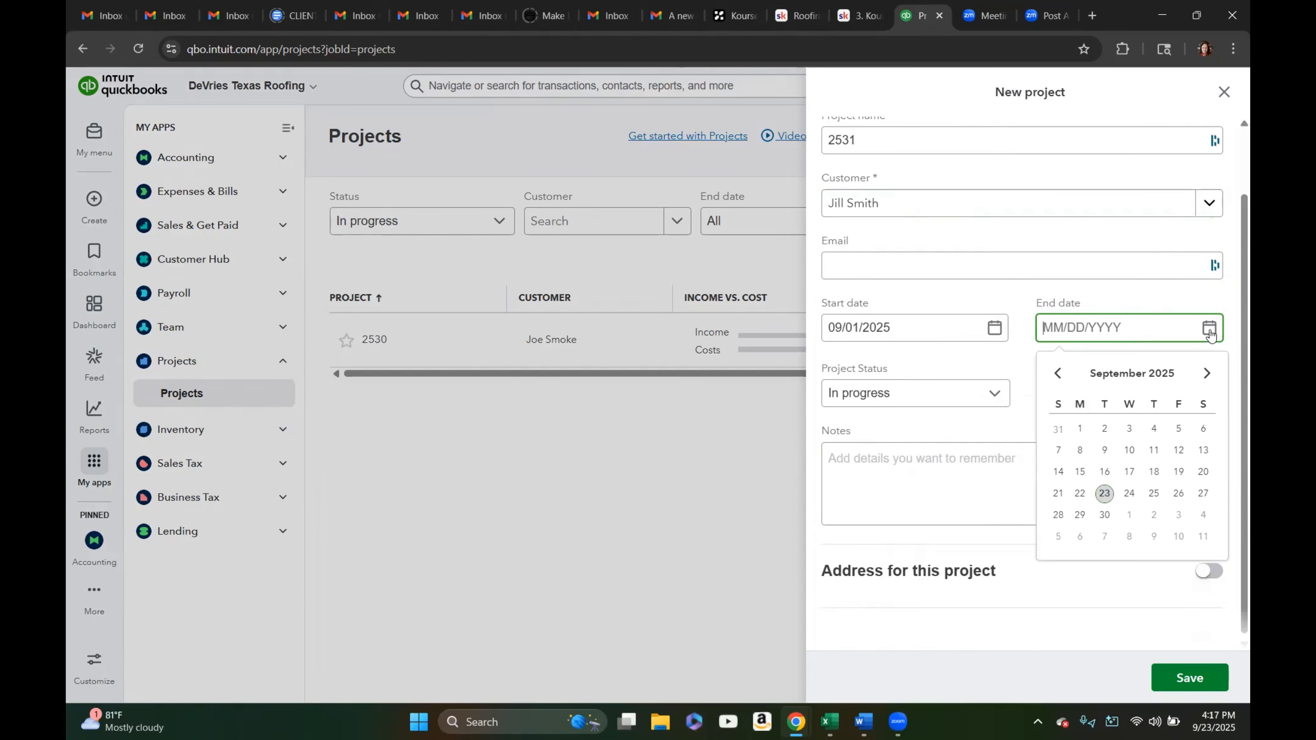
click(1104, 492)
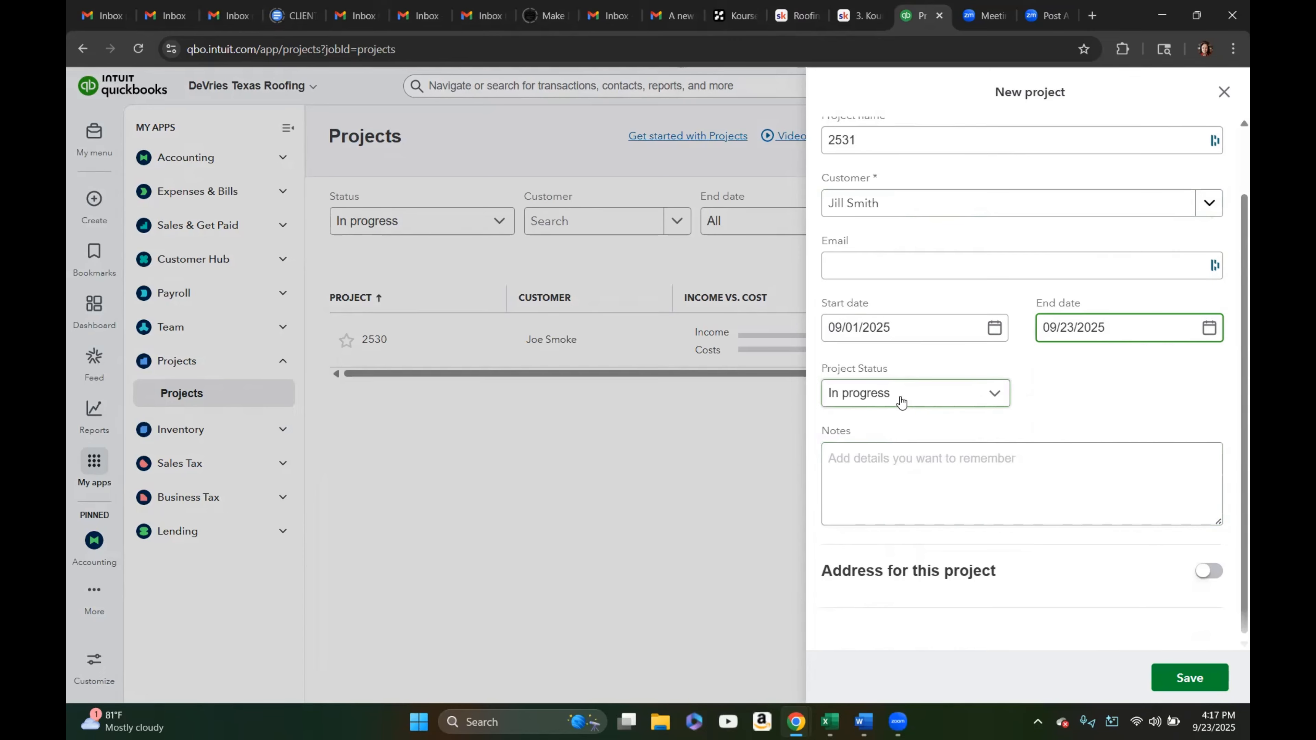
Add the note "Example of Customer Job Costing and Profits." to the project
click(977, 462)
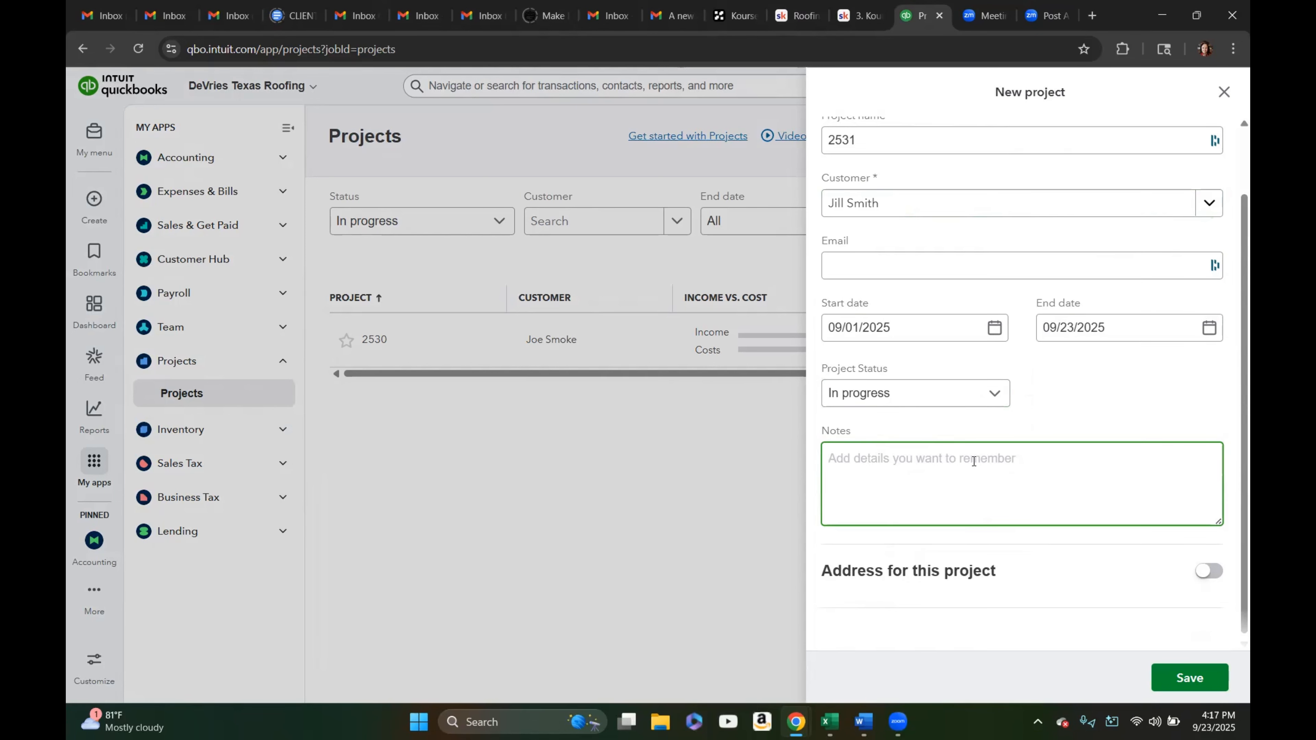
text(Example of)
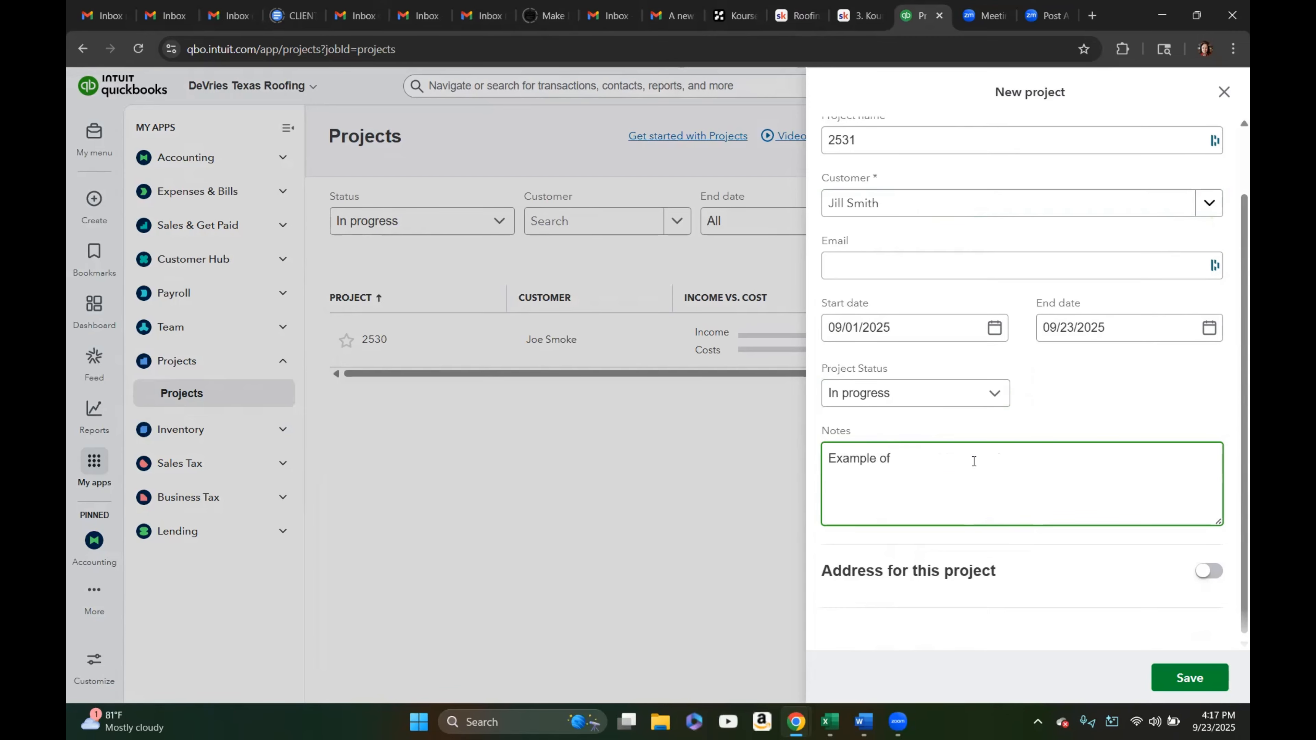
text( Customer Jobe)
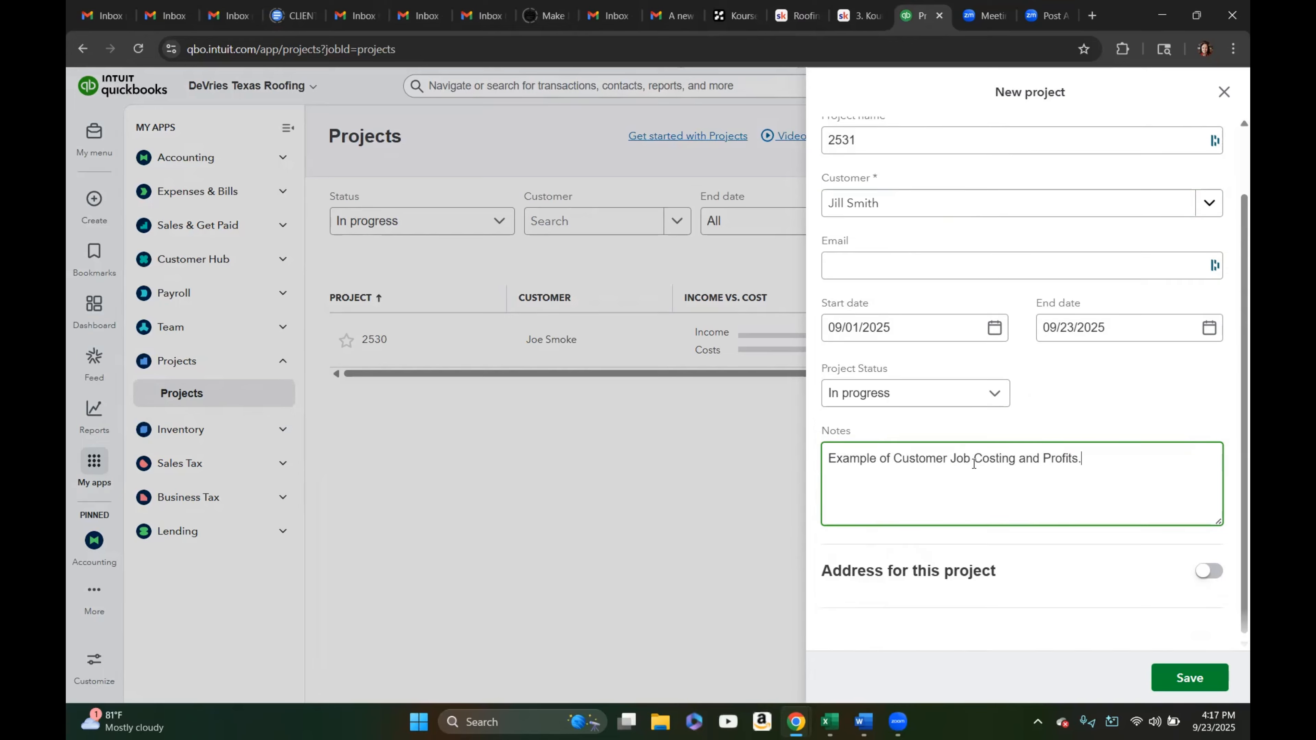
Turn on an address for this project and set the billing country to United States
scroll(1095, 583, down, 1)
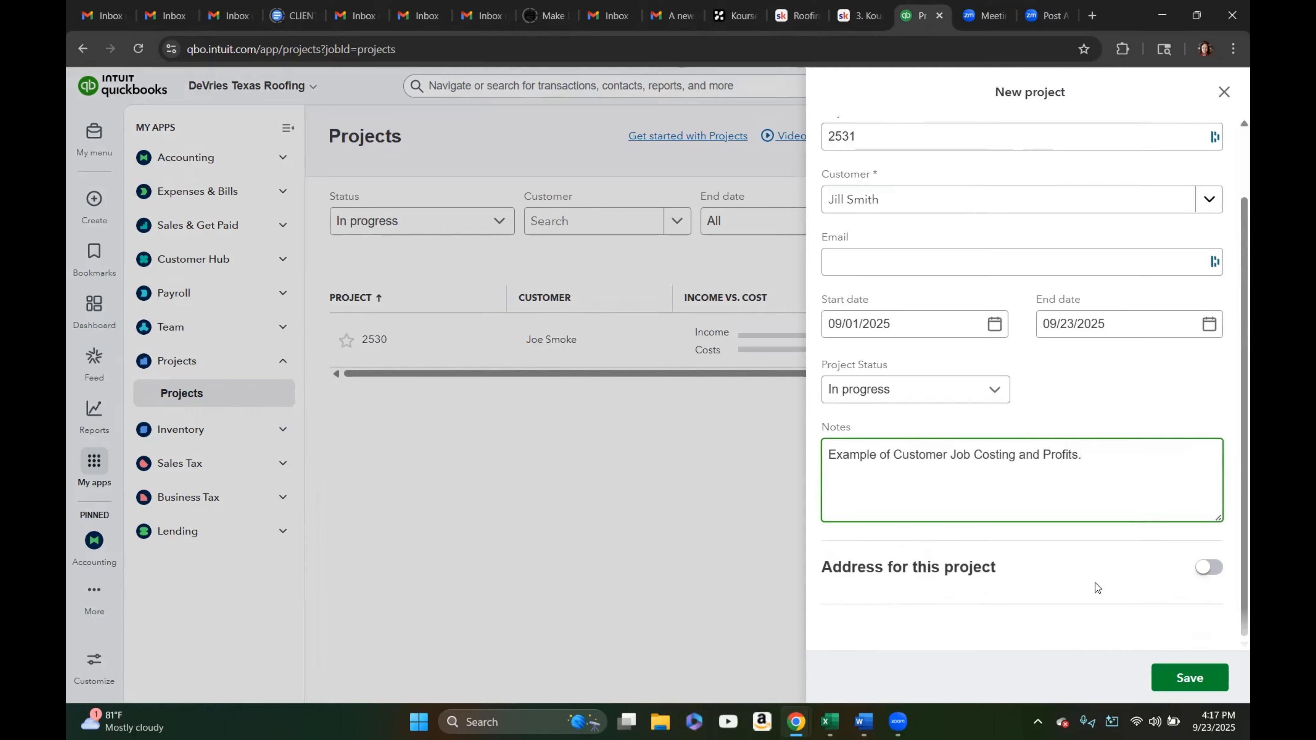
click(1201, 572)
scroll(1051, 541, down, 3)
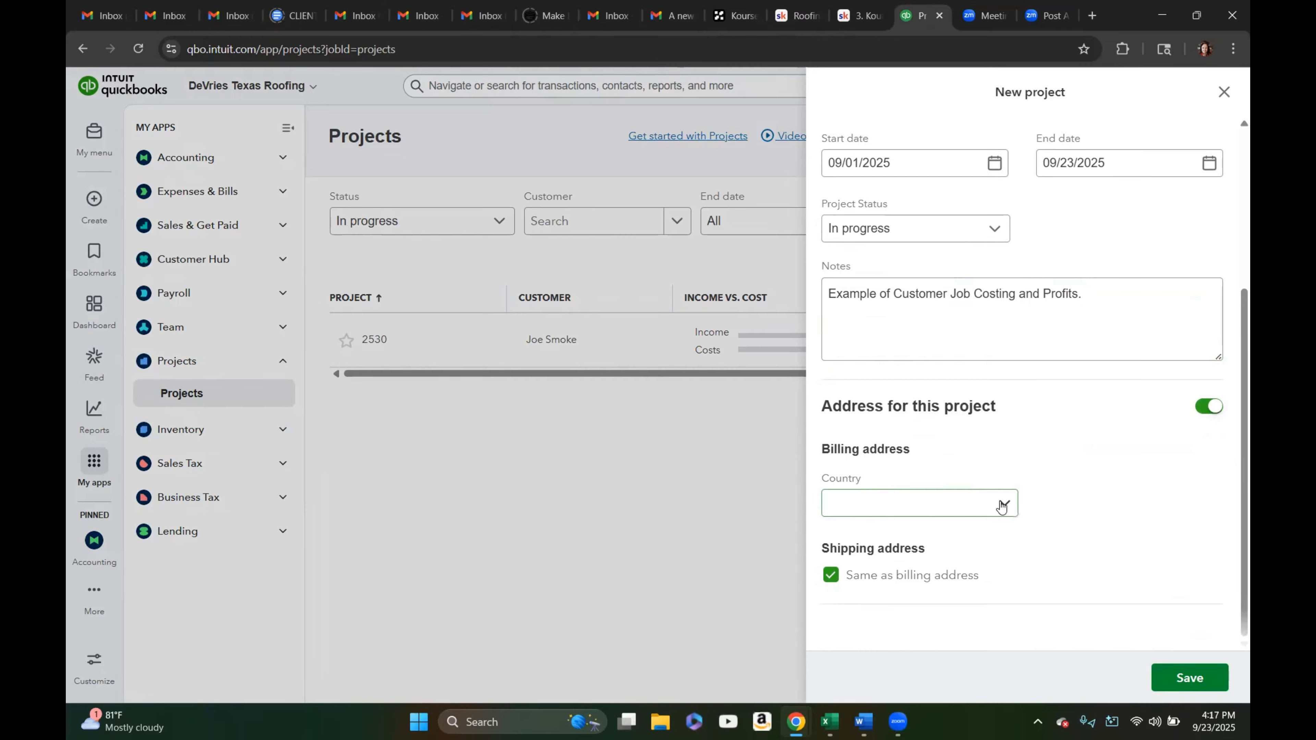
click(1000, 506)
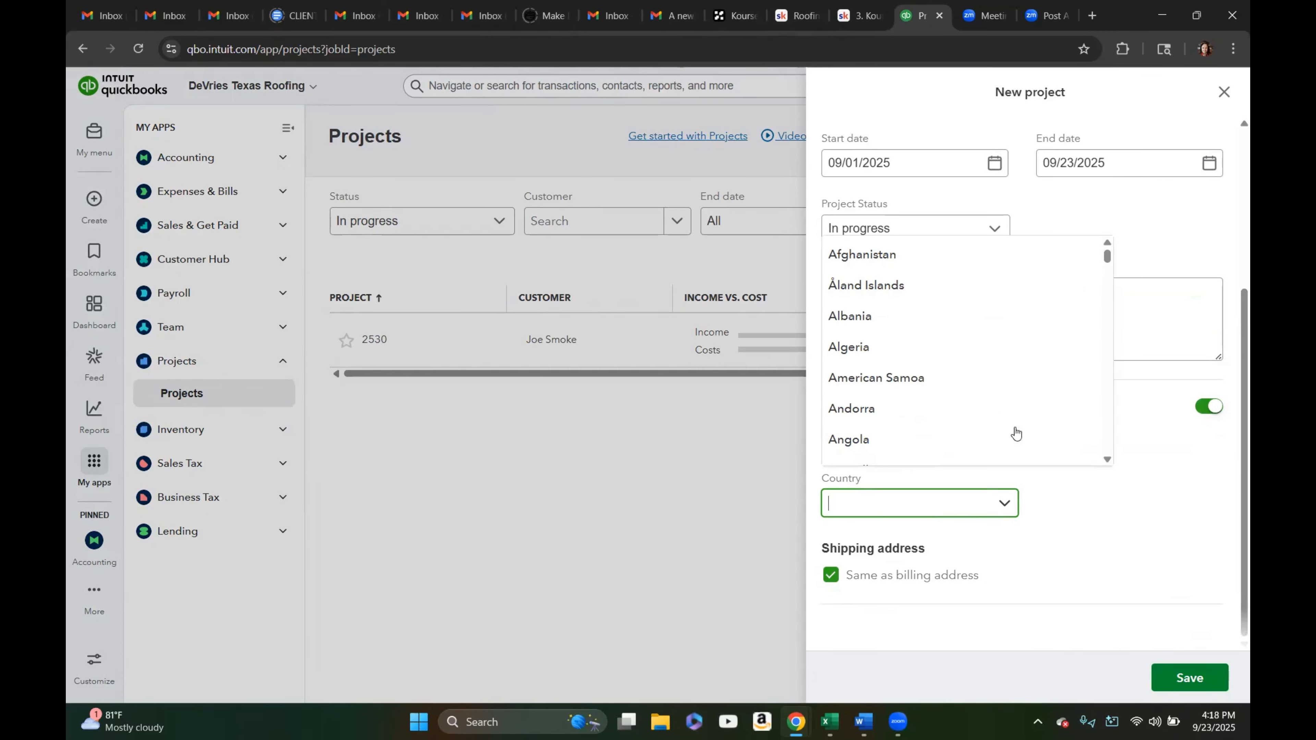
scroll(1007, 430, down, 20)
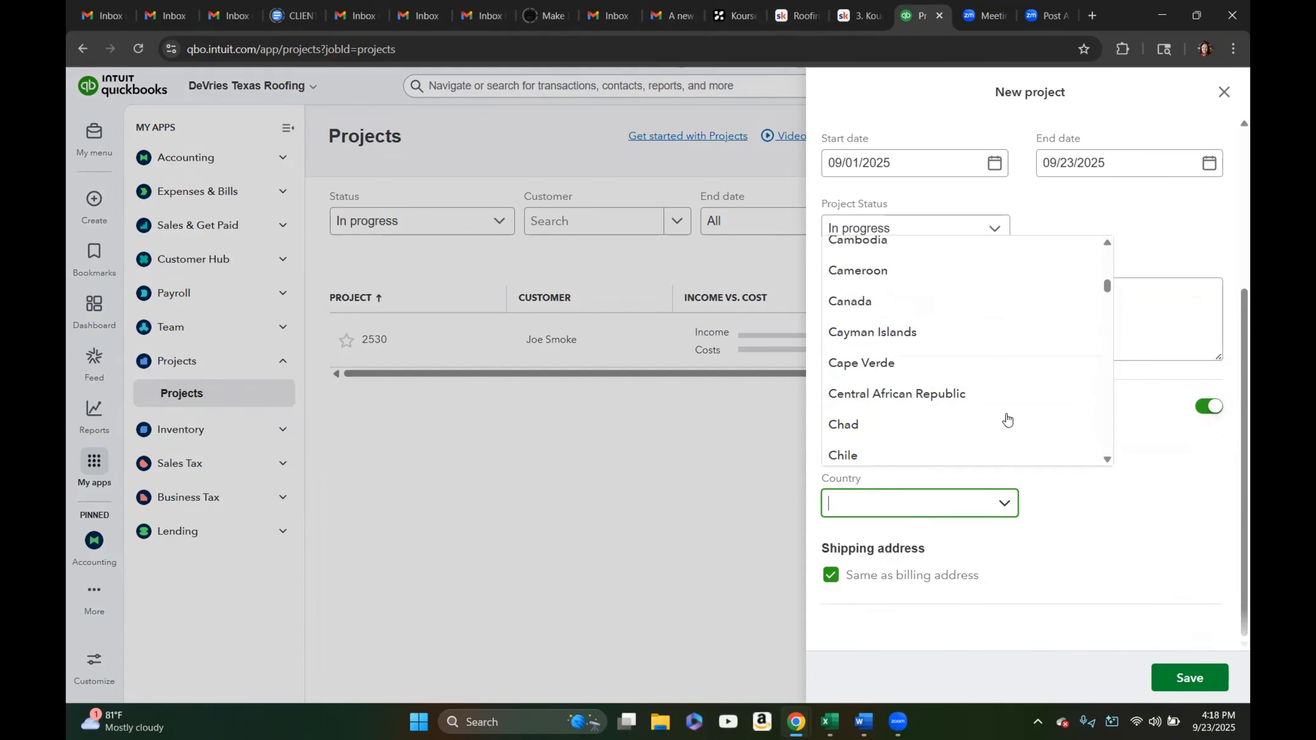
drag(1107, 304, 1096, 197)
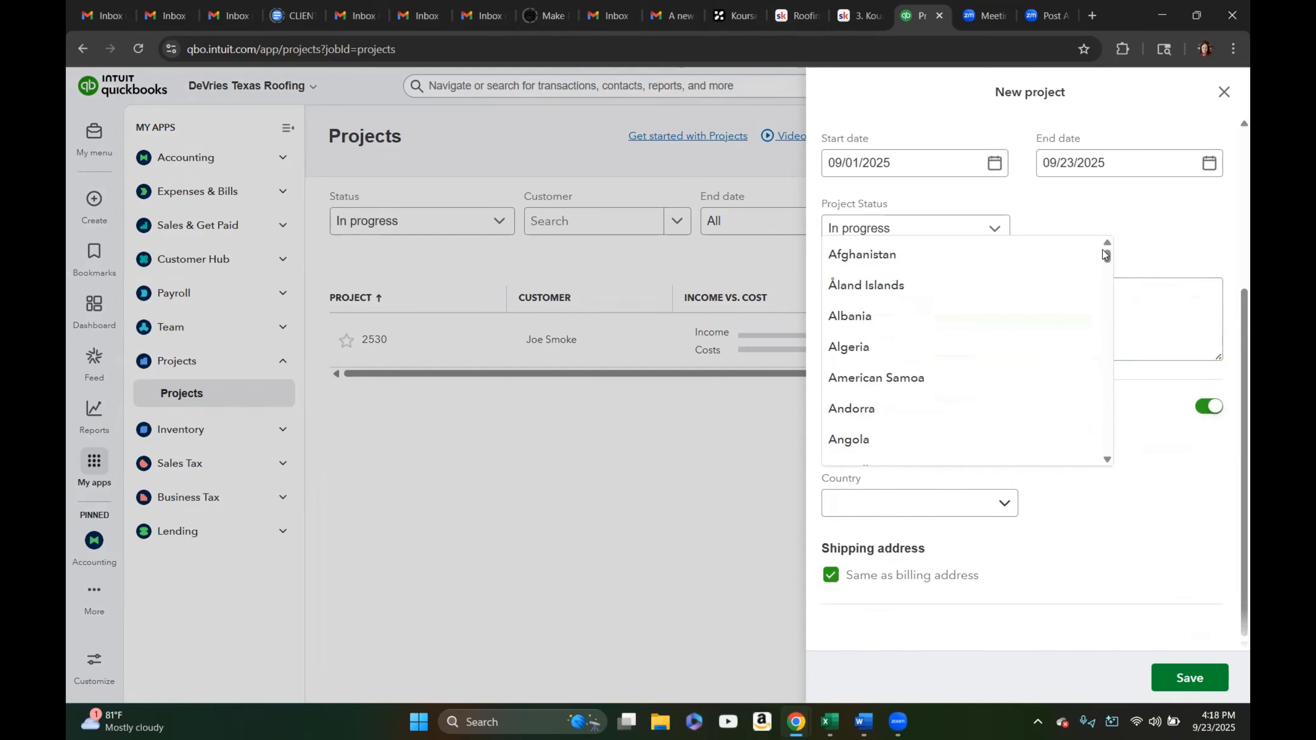
drag(1105, 252, 1108, 378)
click(962, 435)
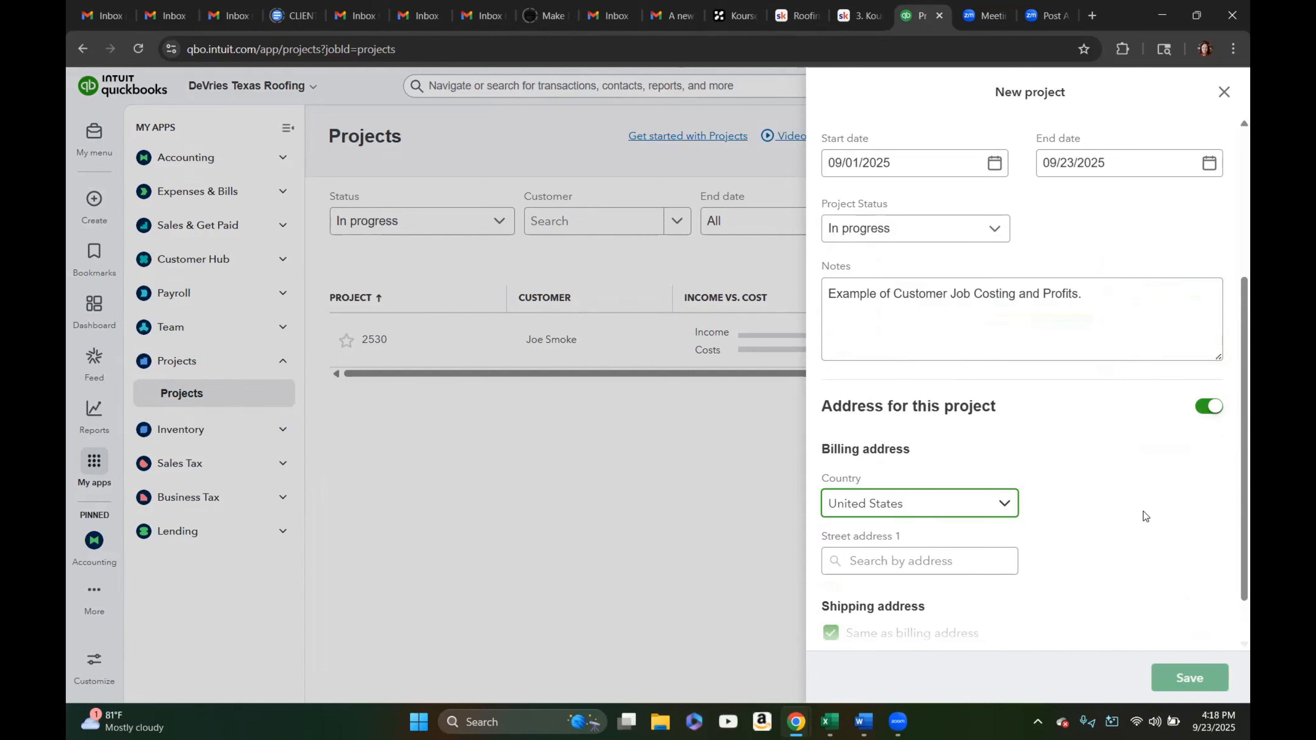
Fill the billing street address from the first suggestion for 123 and save the new project
scroll(1142, 513, down, 1)
click(916, 504)
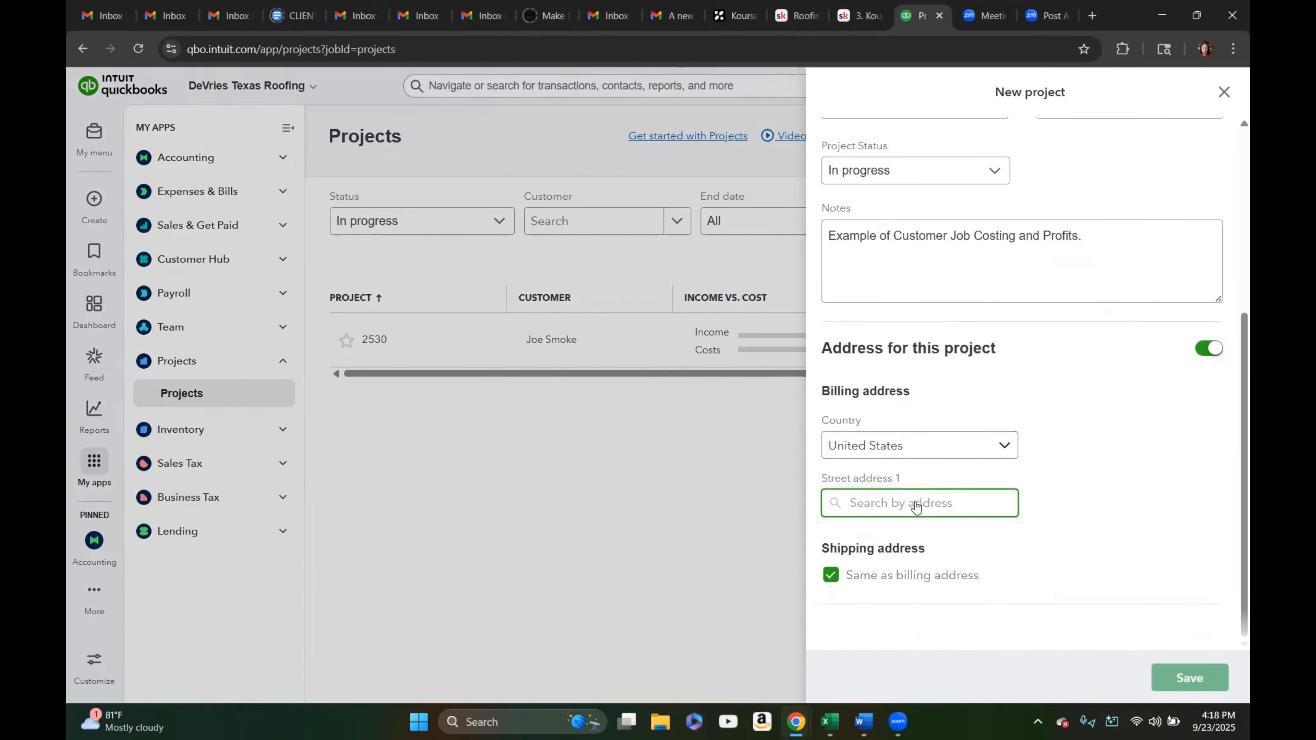
text(123)
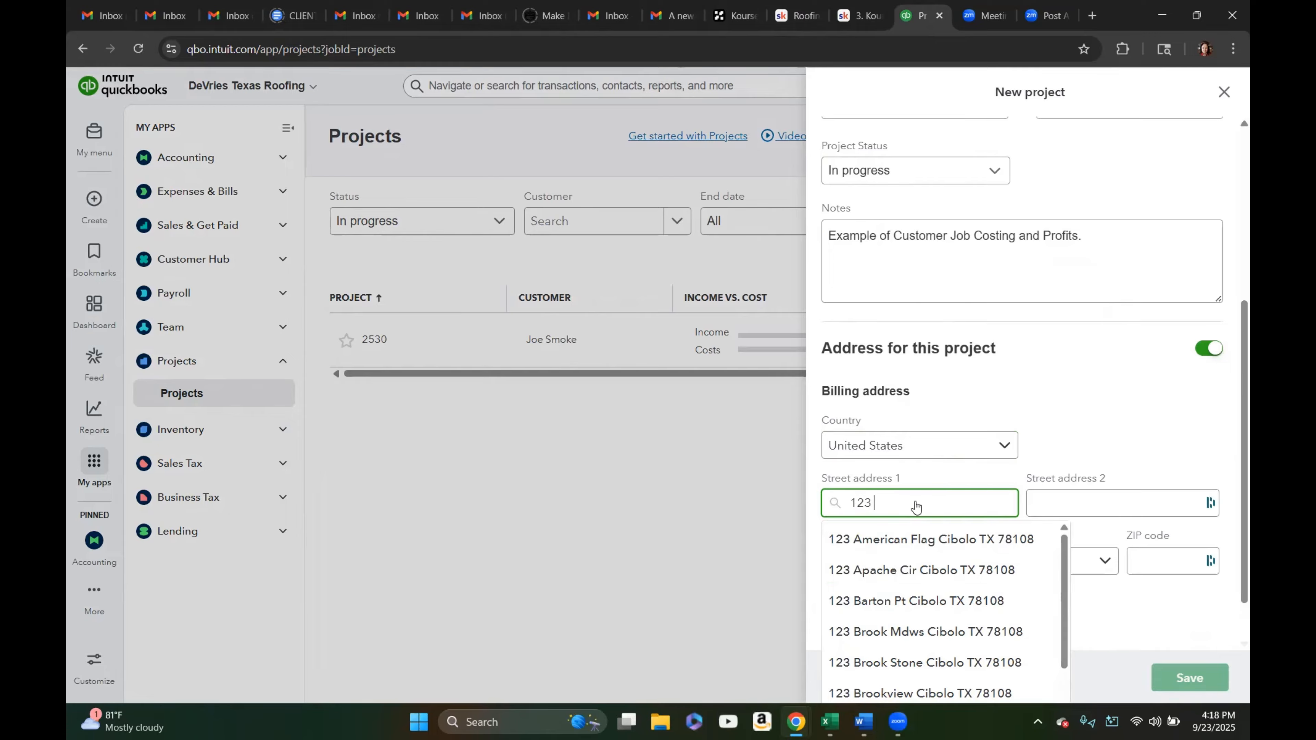
click(928, 539)
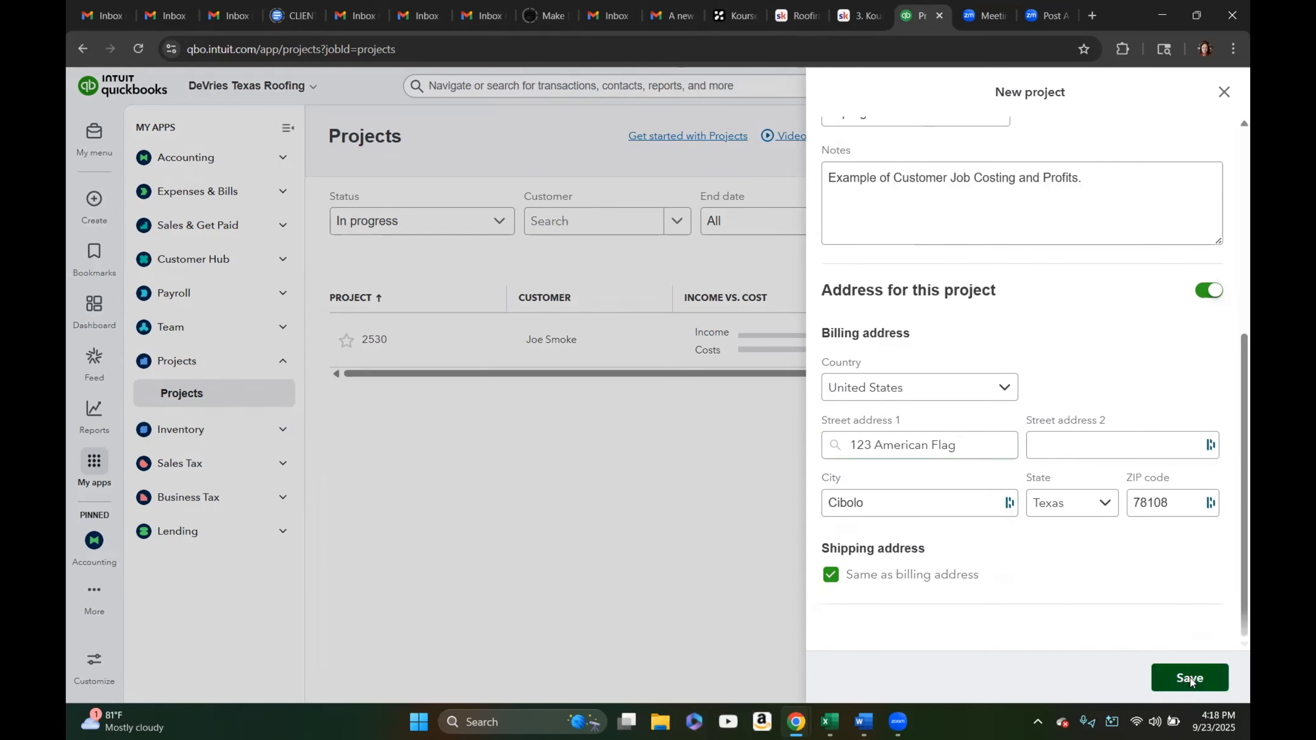
click(1190, 677)
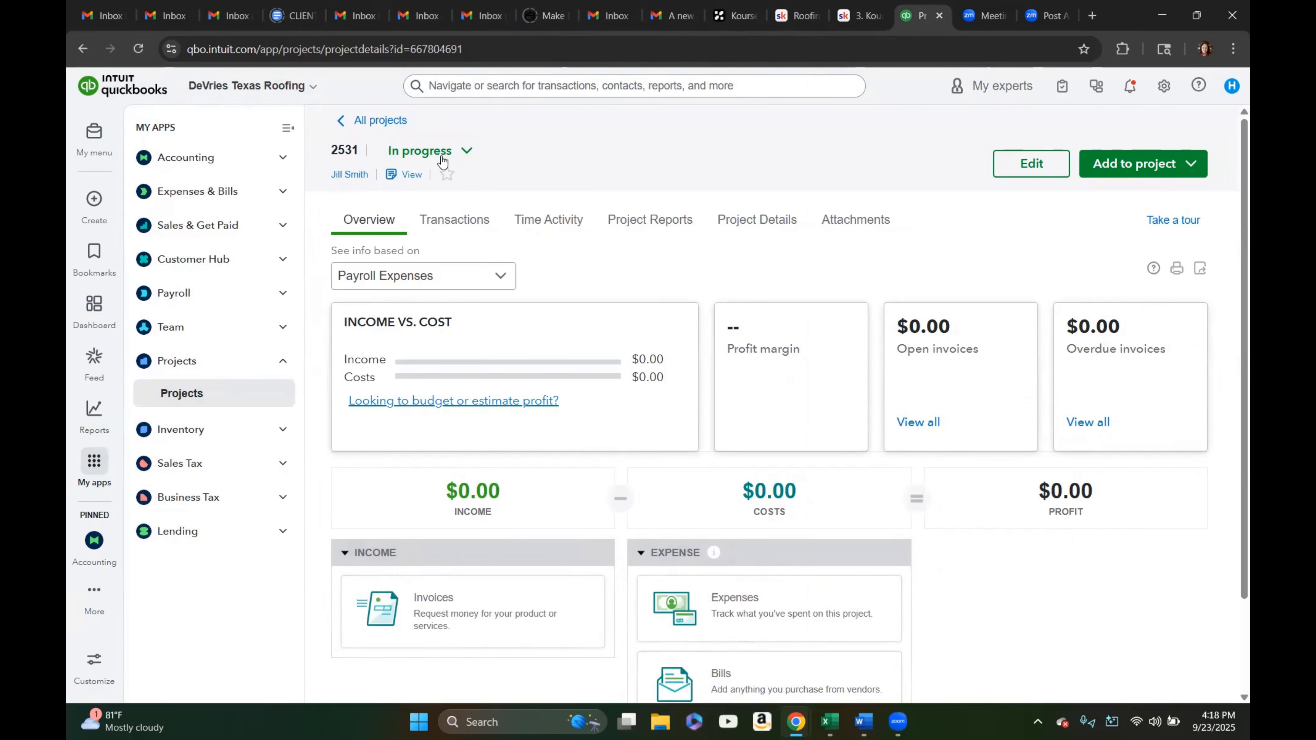
Go back to all projects, open the Customers list, and start an invoice for the same customer
click(369, 121)
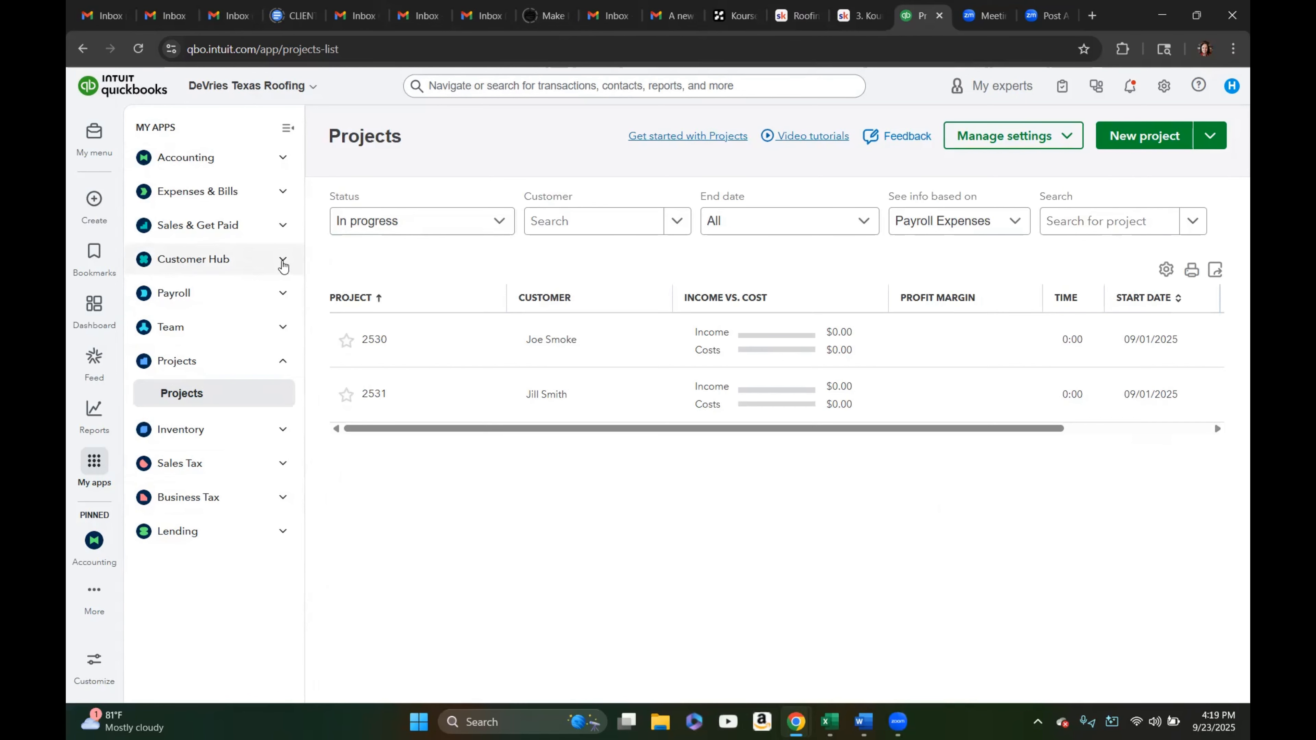
click(283, 262)
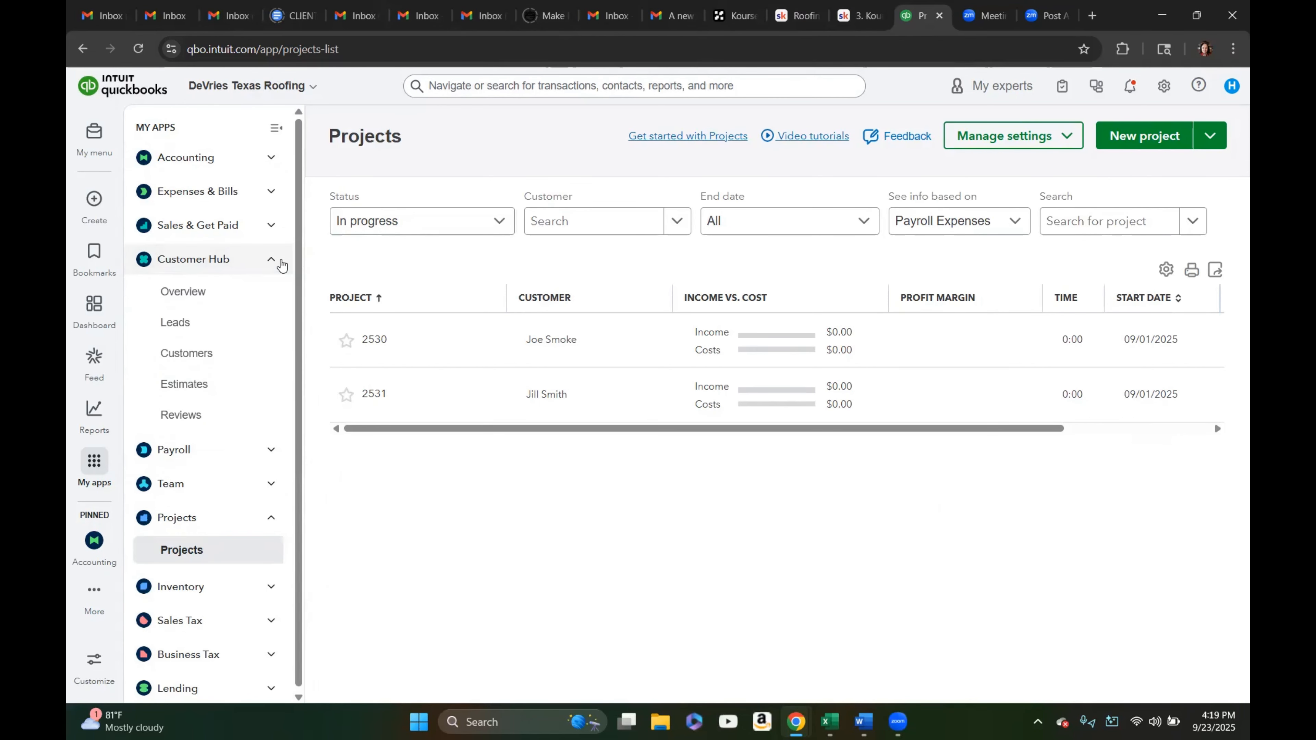
click(202, 355)
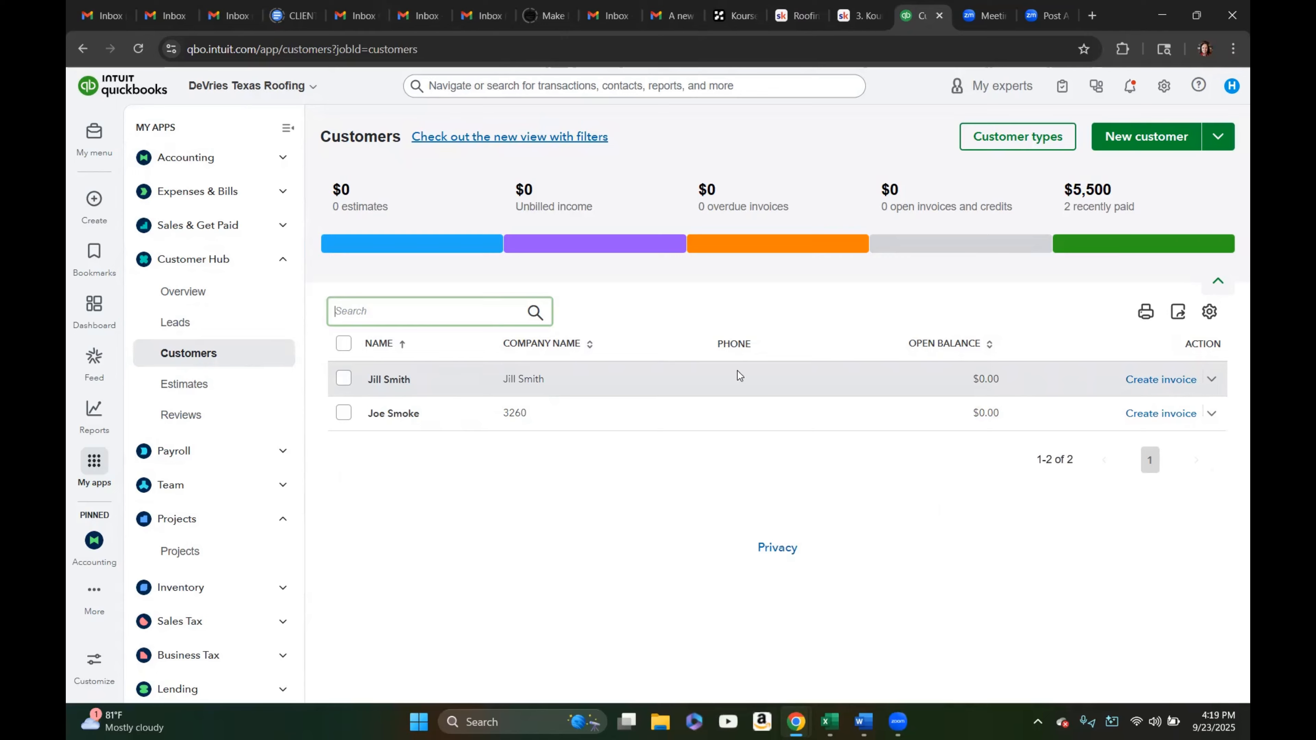
click(1175, 381)
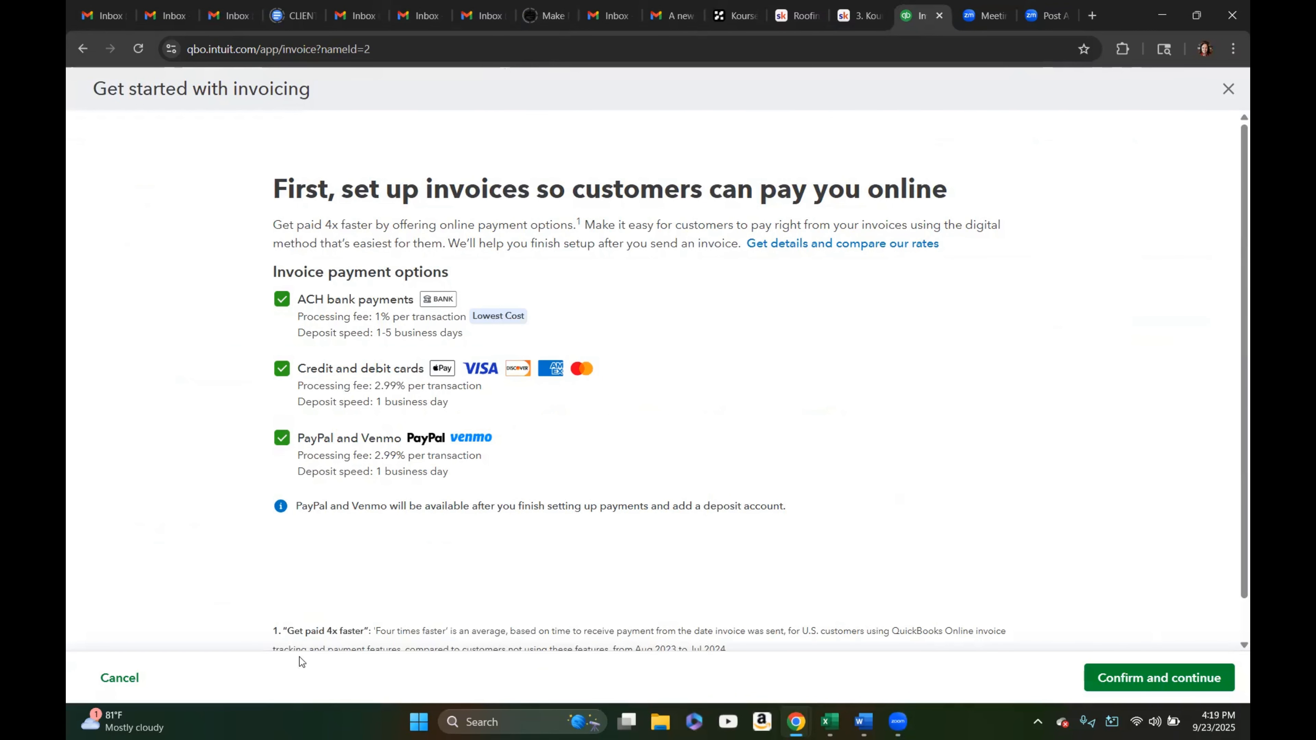
Skip the online payment setup and stay in the new invoice without leaving it
click(119, 678)
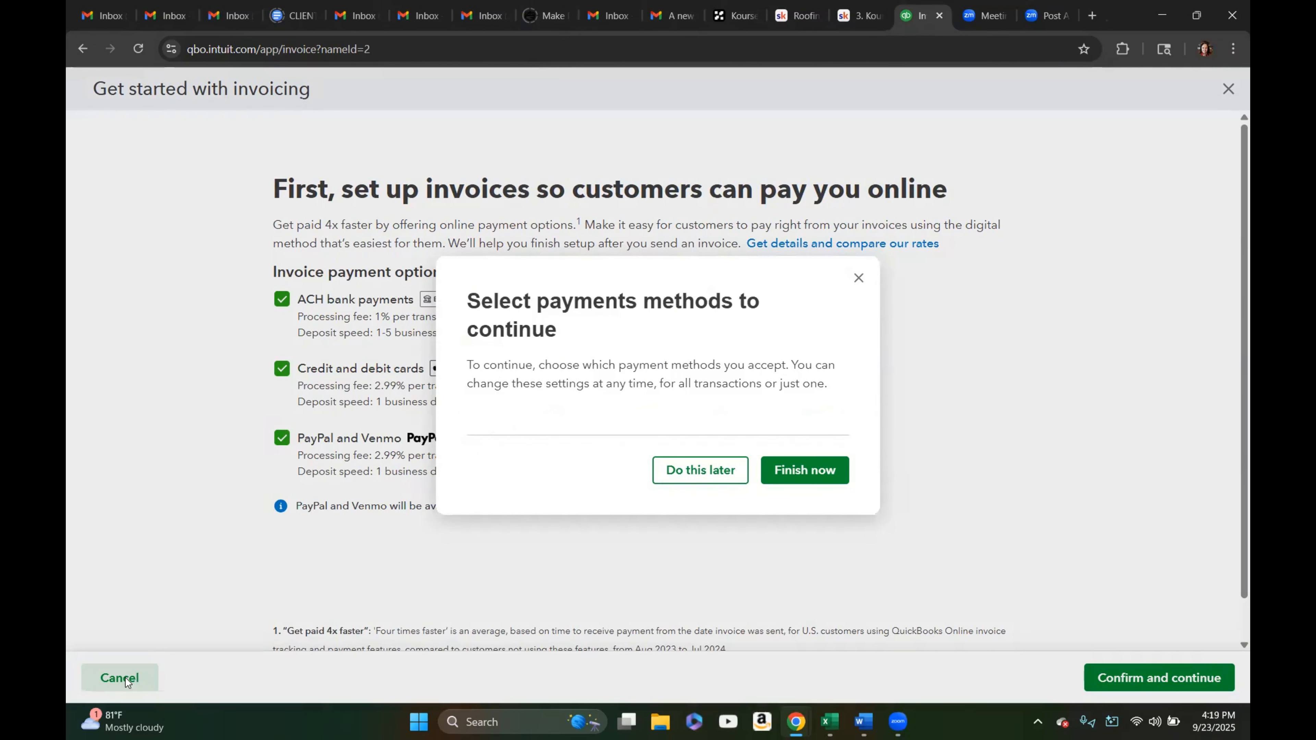
click(805, 472)
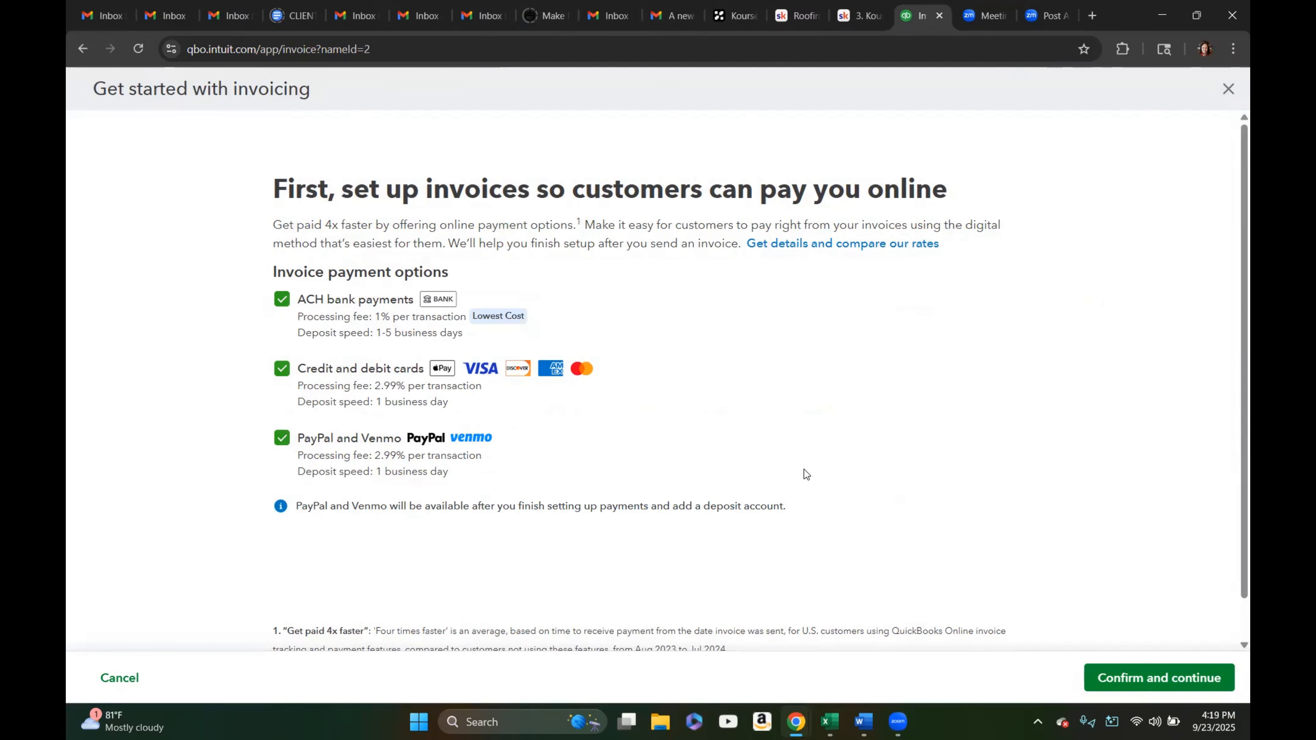
click(119, 680)
click(704, 473)
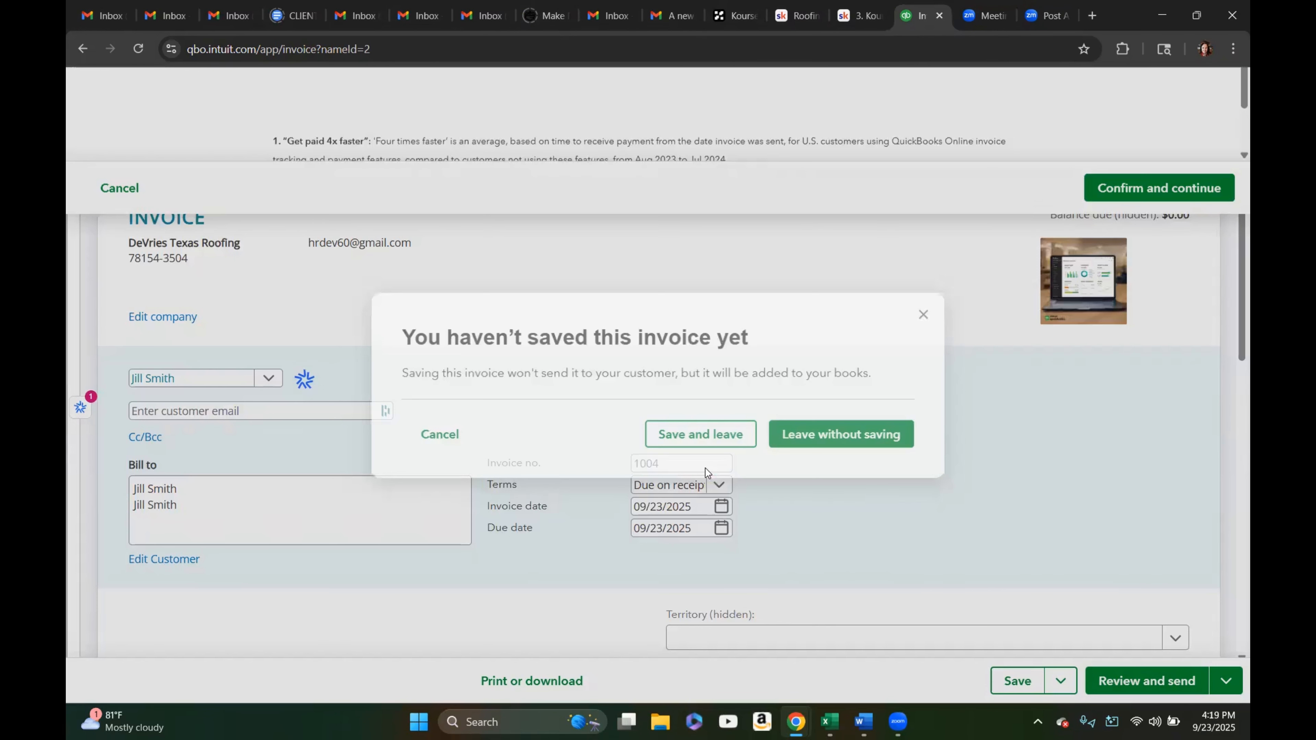
click(438, 434)
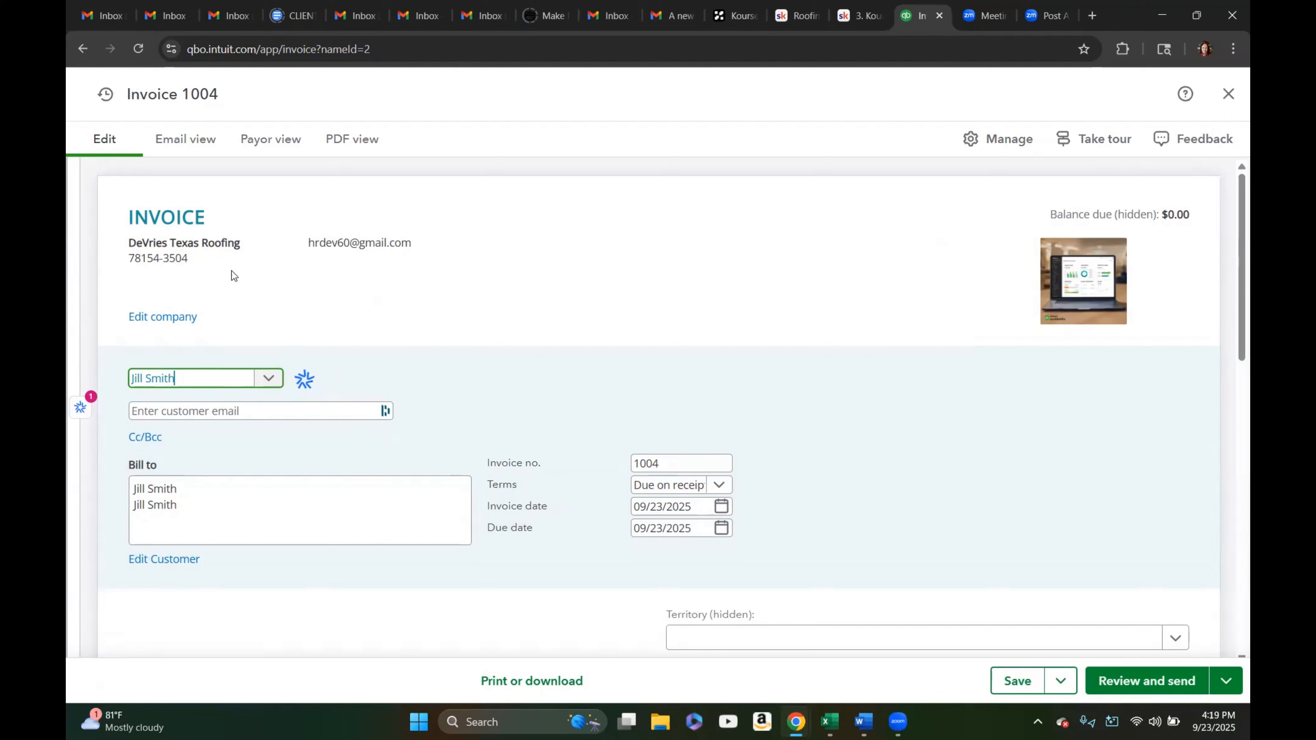
click(268, 379)
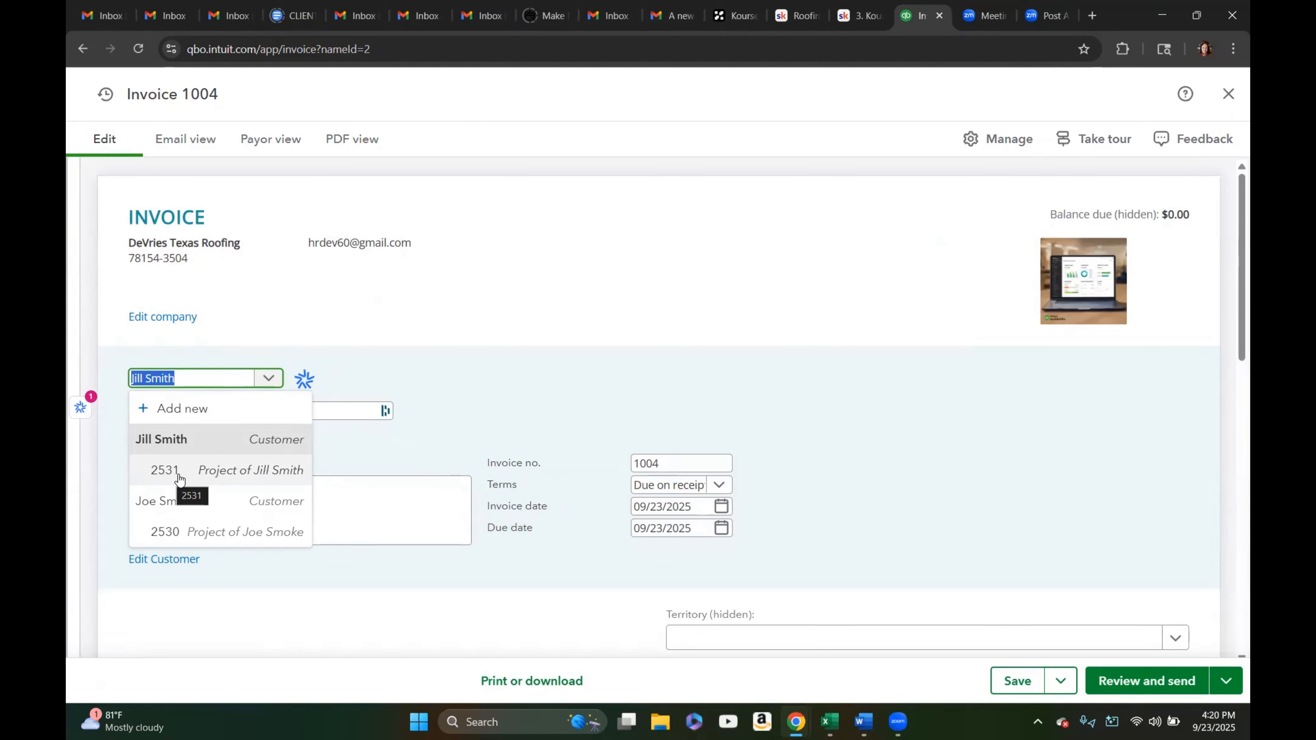
click(271, 475)
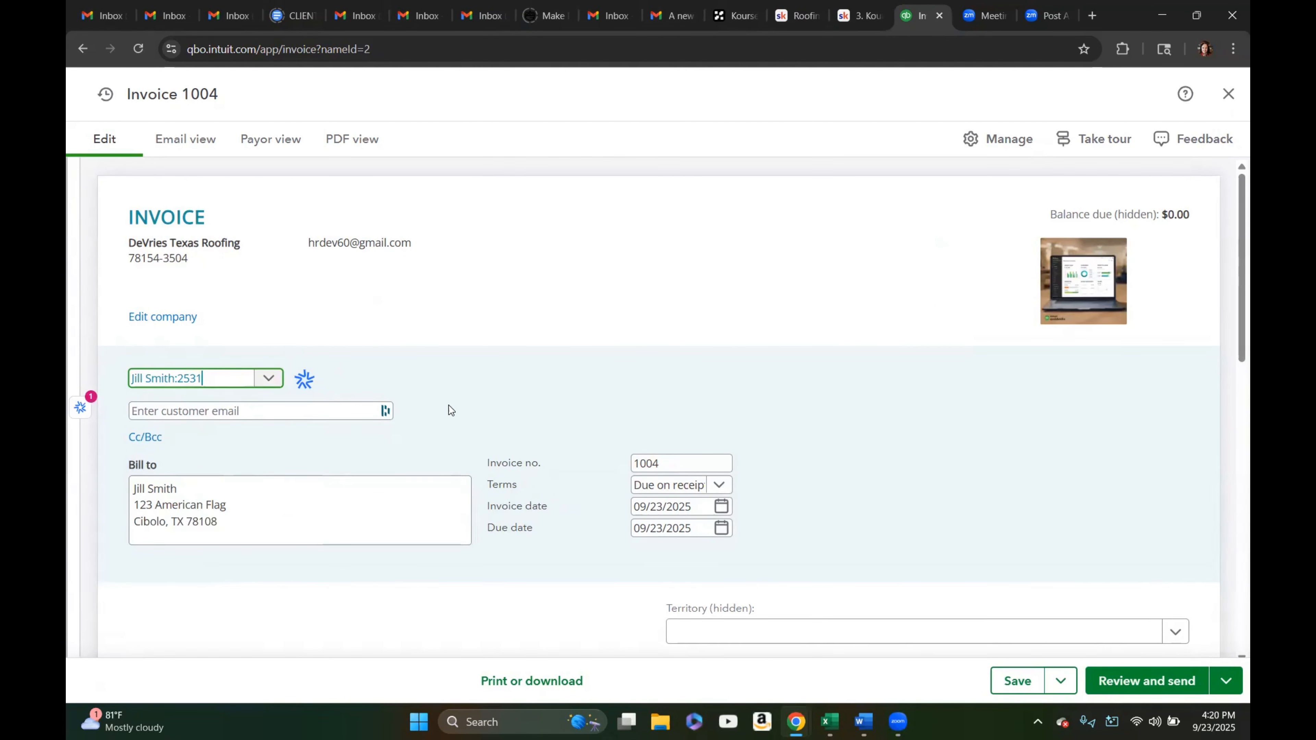
scroll(446, 409, down, 1)
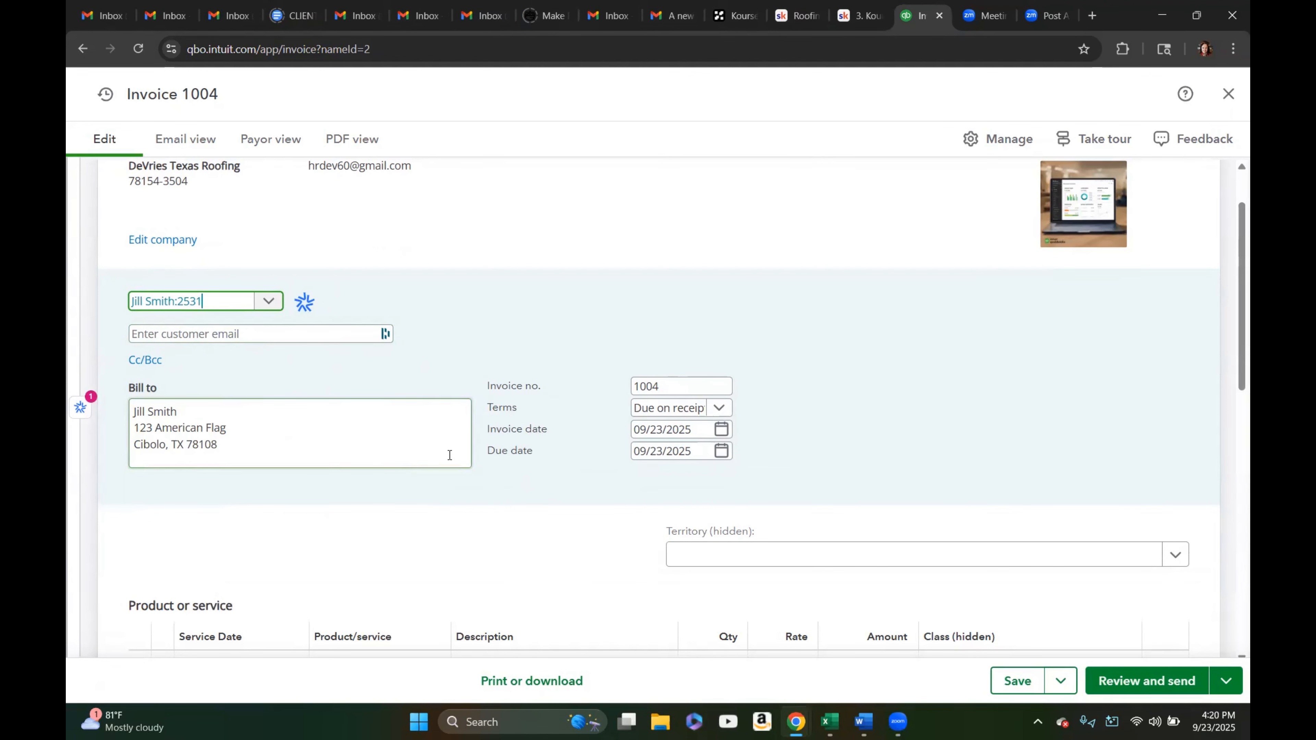
scroll(498, 499, down, 2)
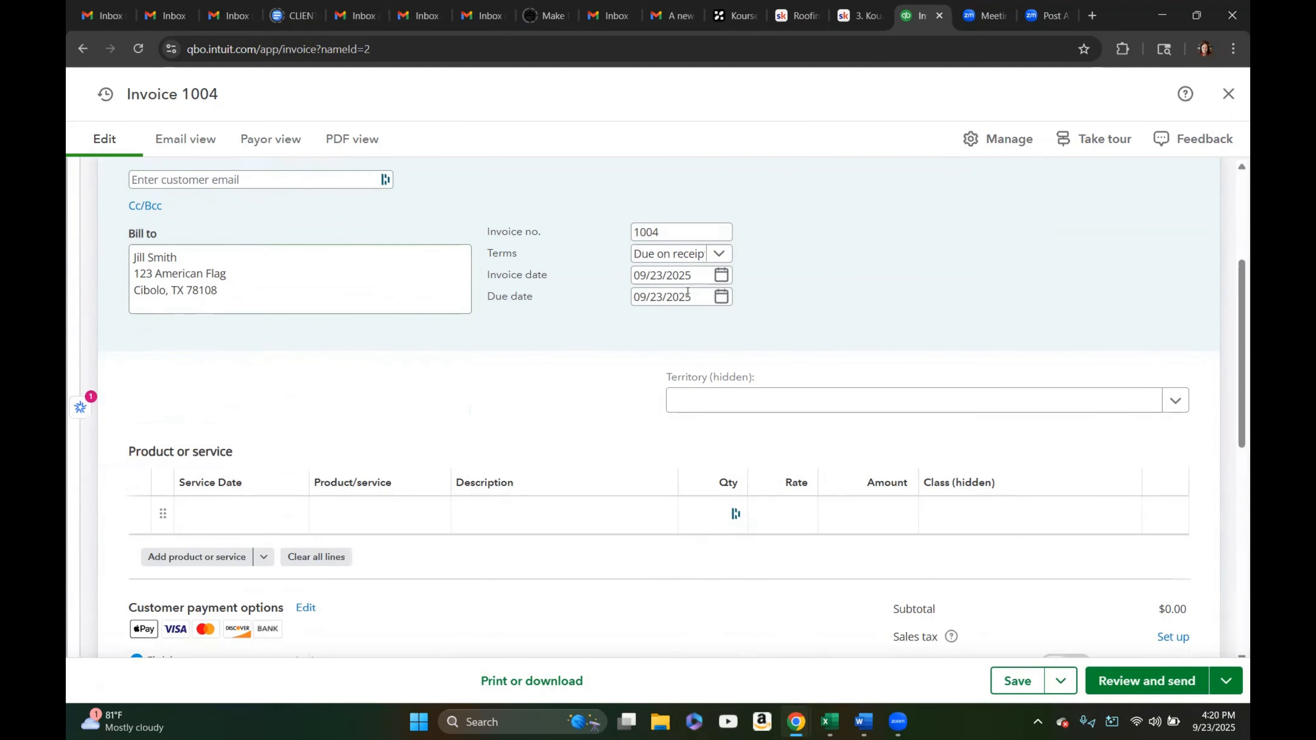
click(722, 276)
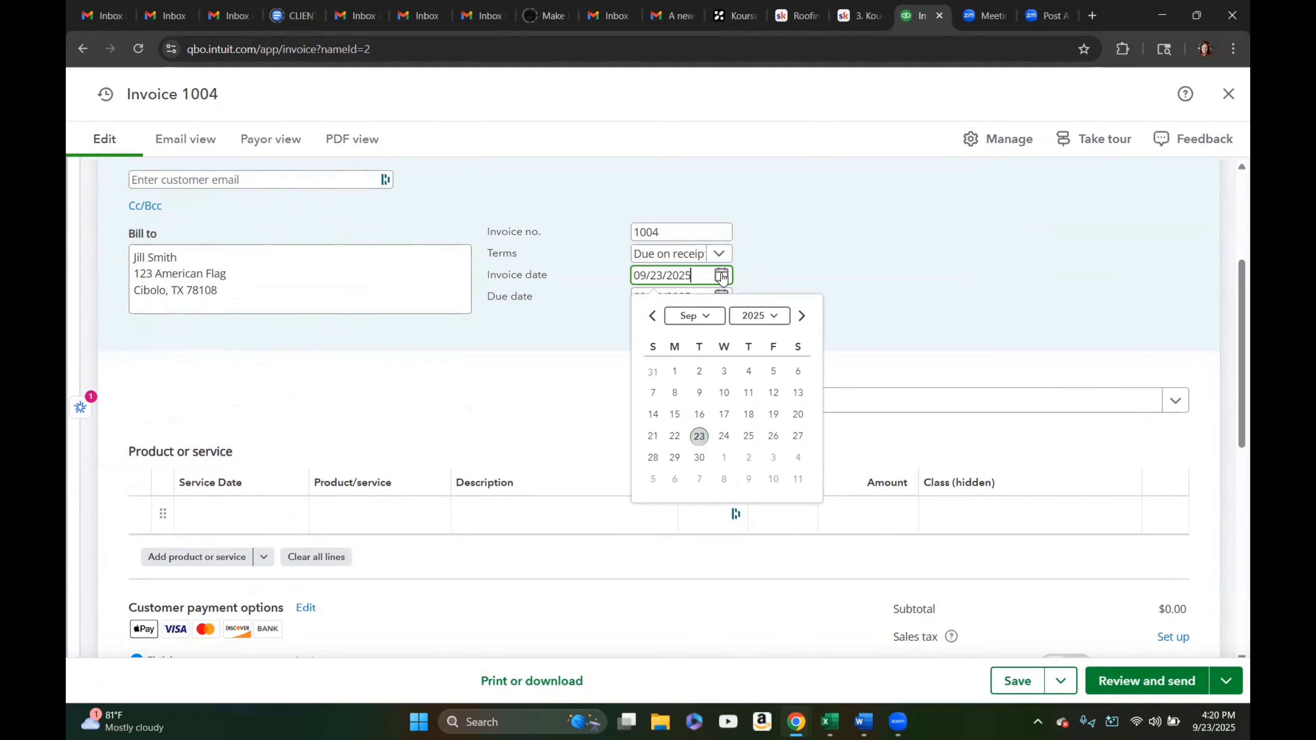
click(674, 371)
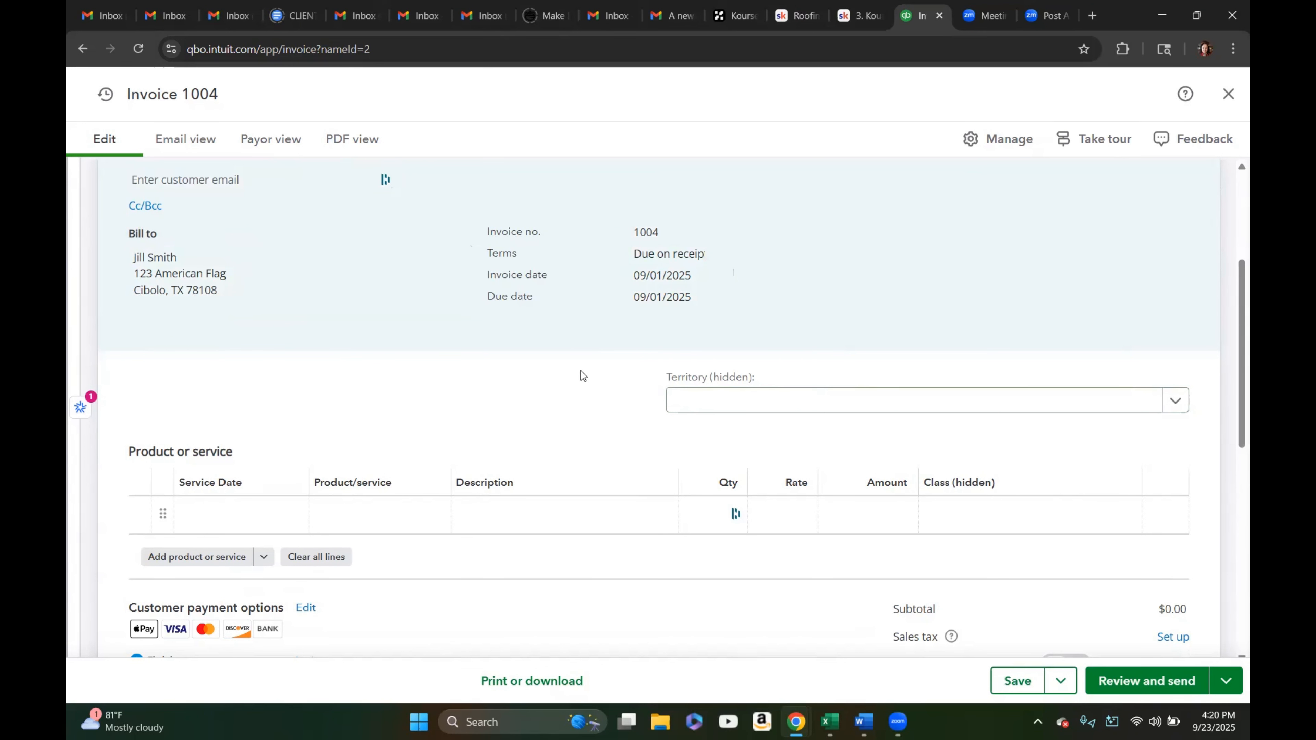
Set the invoice payment terms to Net 15
scroll(581, 373, down, 4)
scroll(581, 366, up, 3)
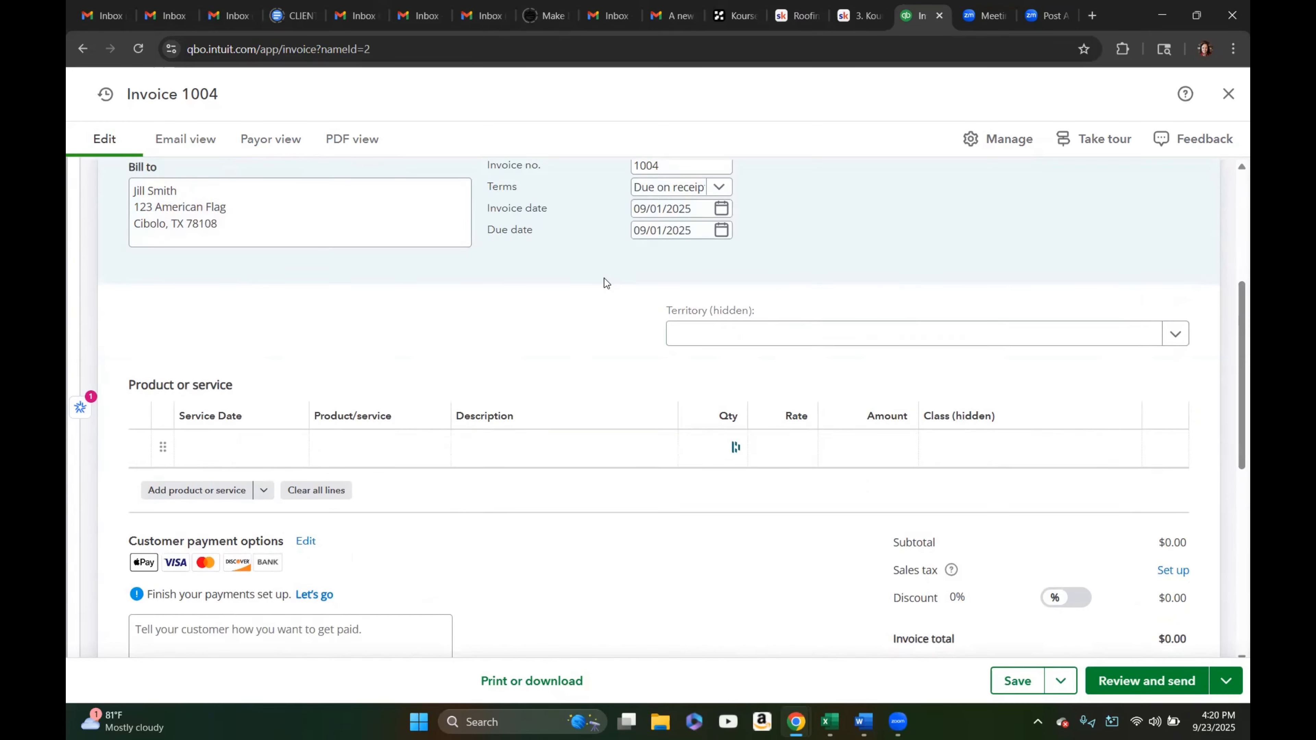
scroll(606, 283, up, 4)
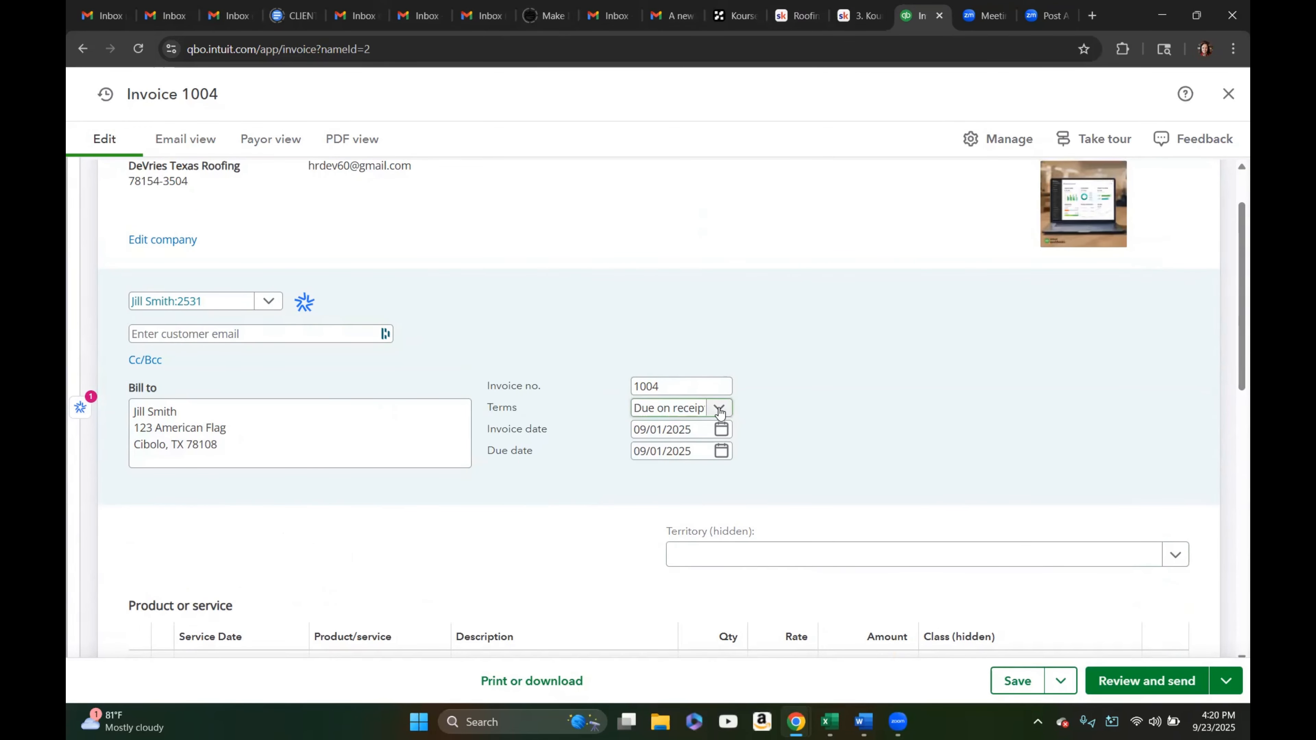
click(719, 410)
click(586, 466)
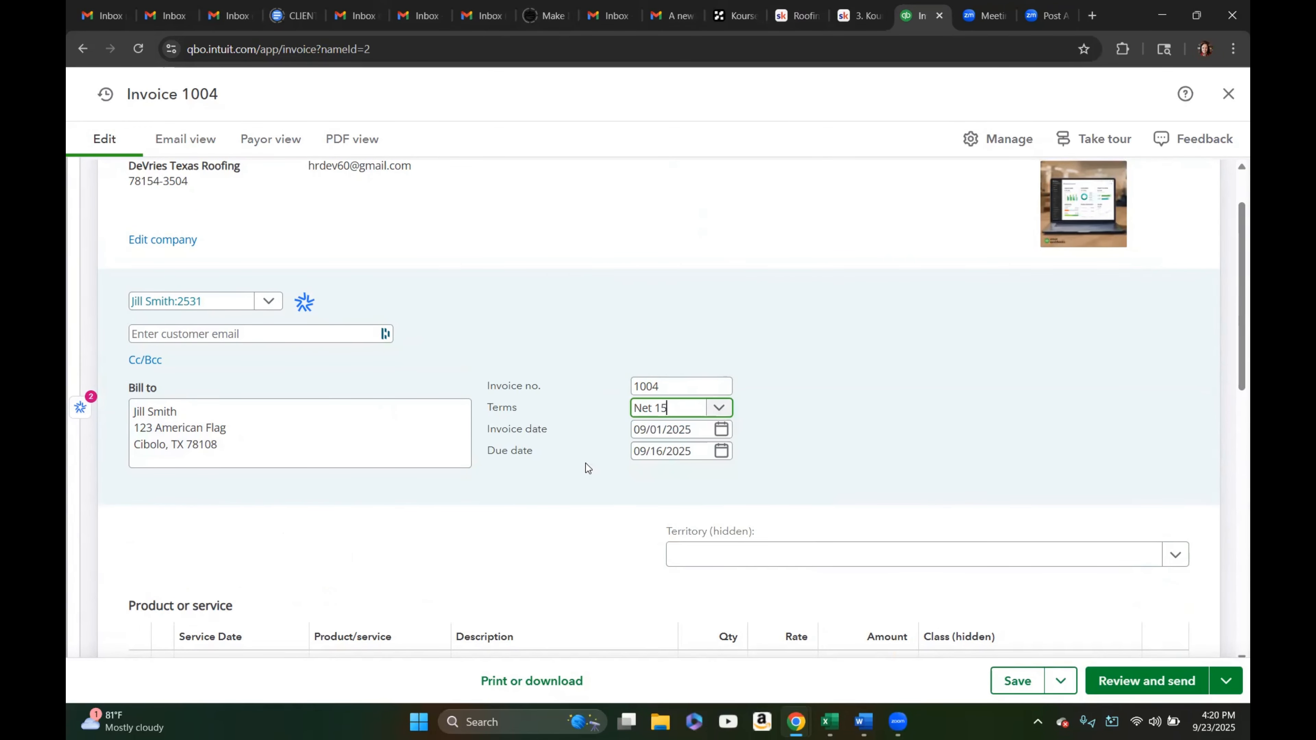
Assign the invoice to the North Austin territory
scroll(562, 480, down, 3)
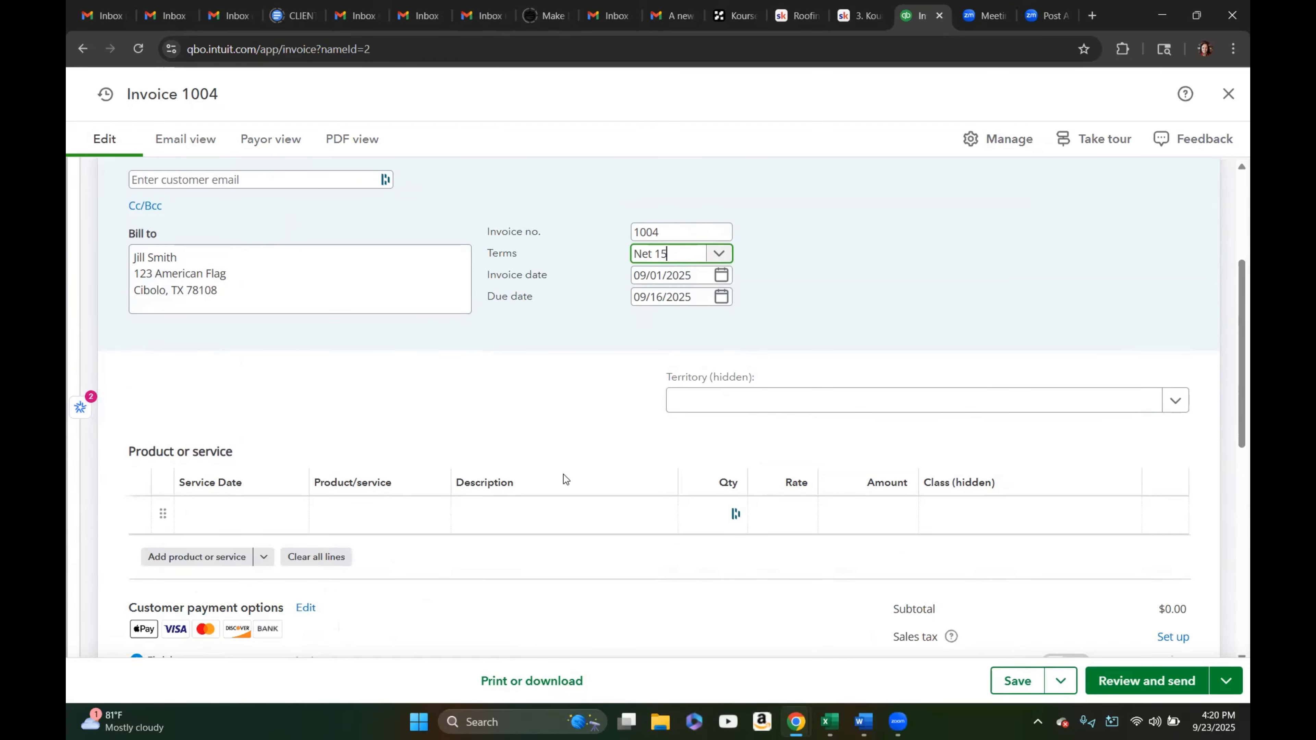
scroll(563, 479, down, 2)
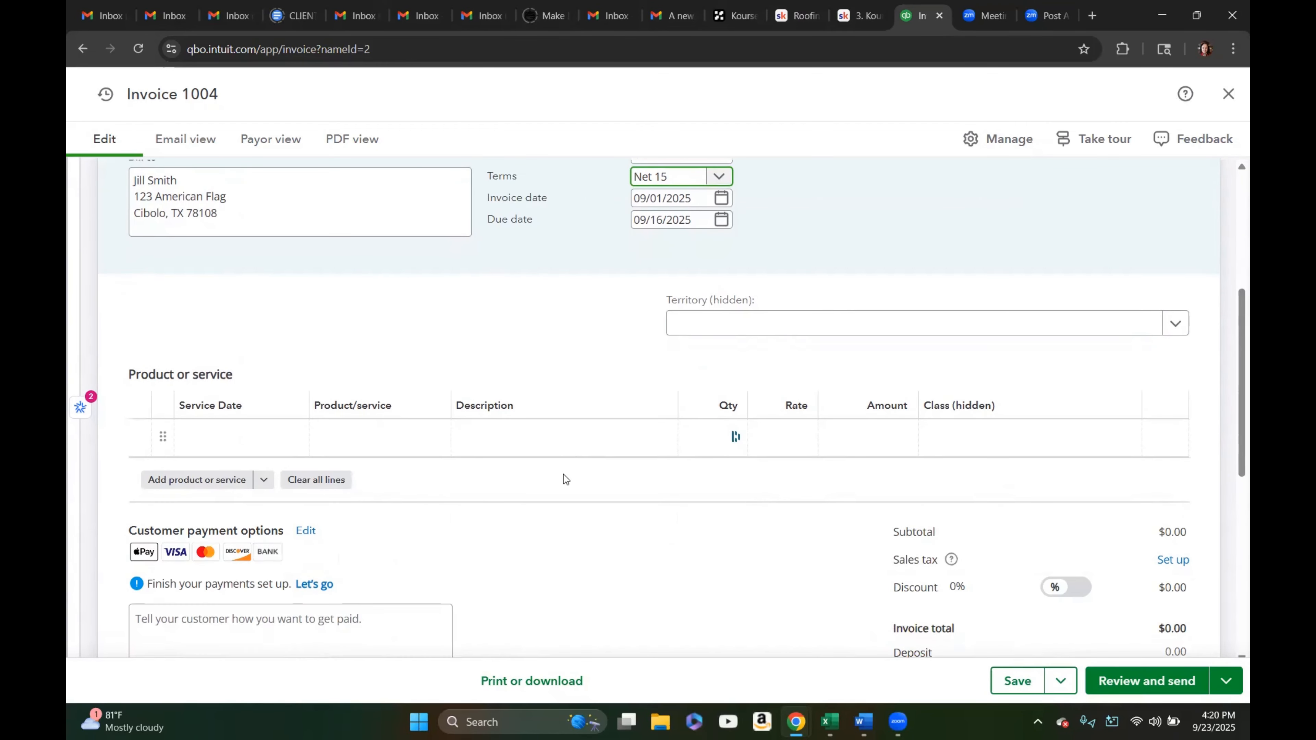
click(1172, 327)
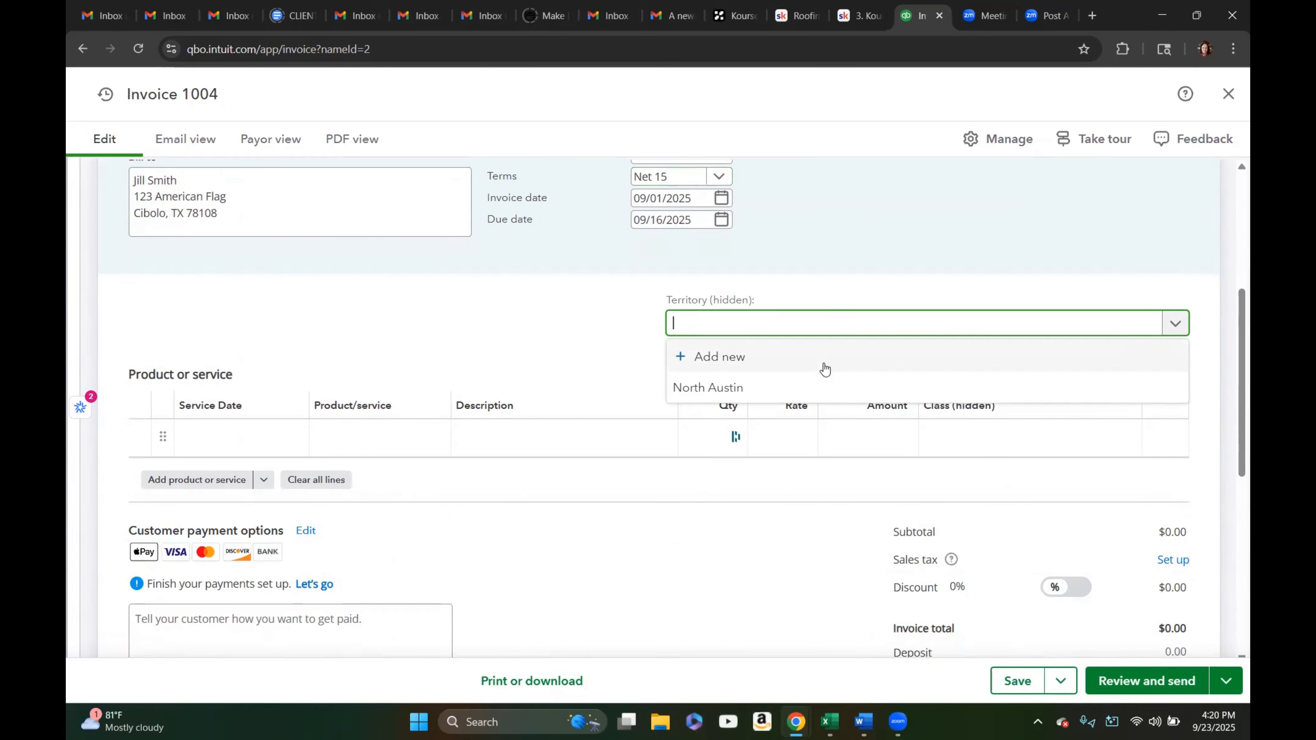
click(723, 389)
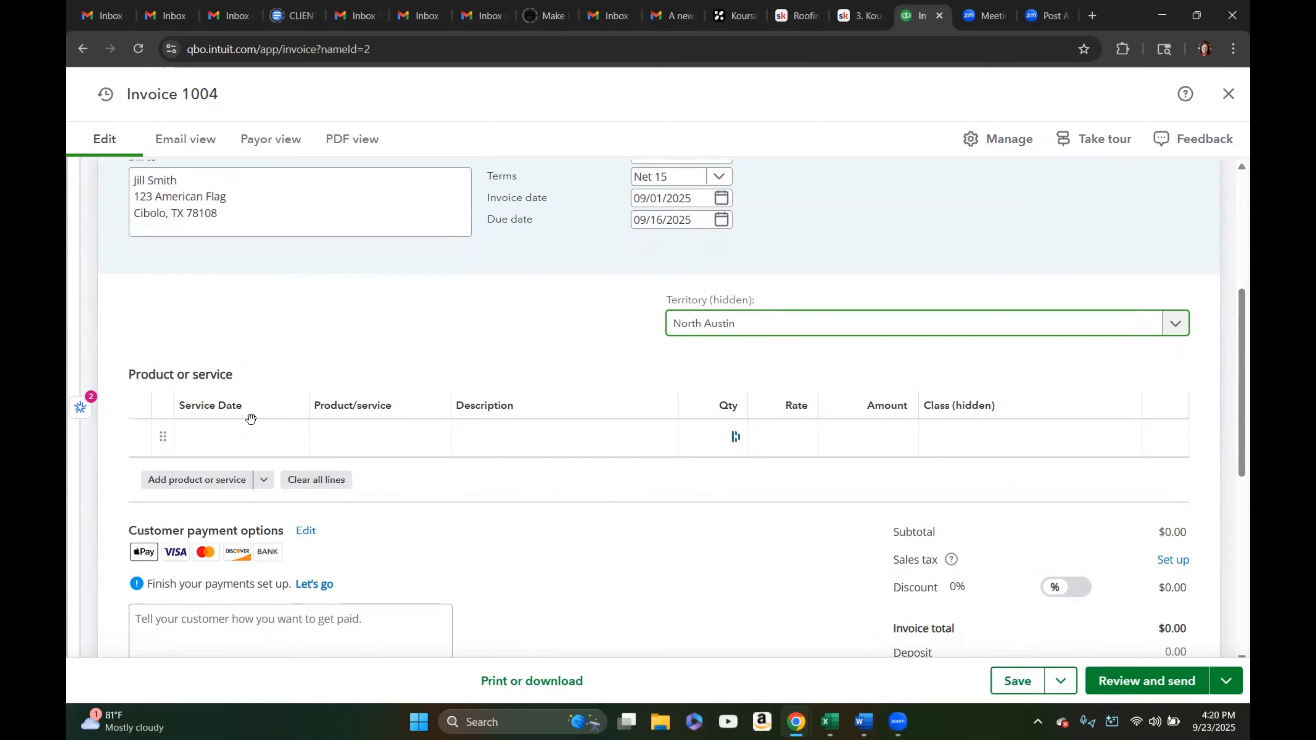
On the first line, set the service date to 09/01/2025 and choose the Retail Roofing/Reroofing product
click(291, 438)
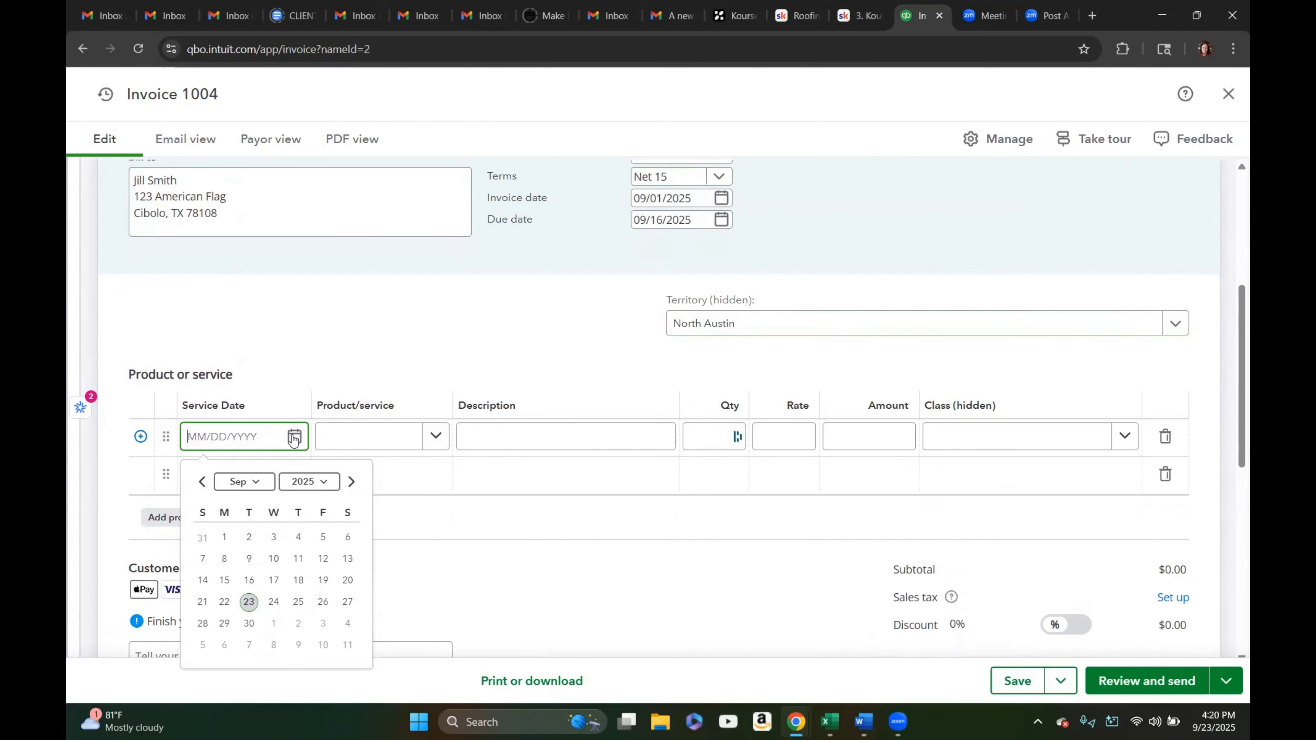
click(226, 538)
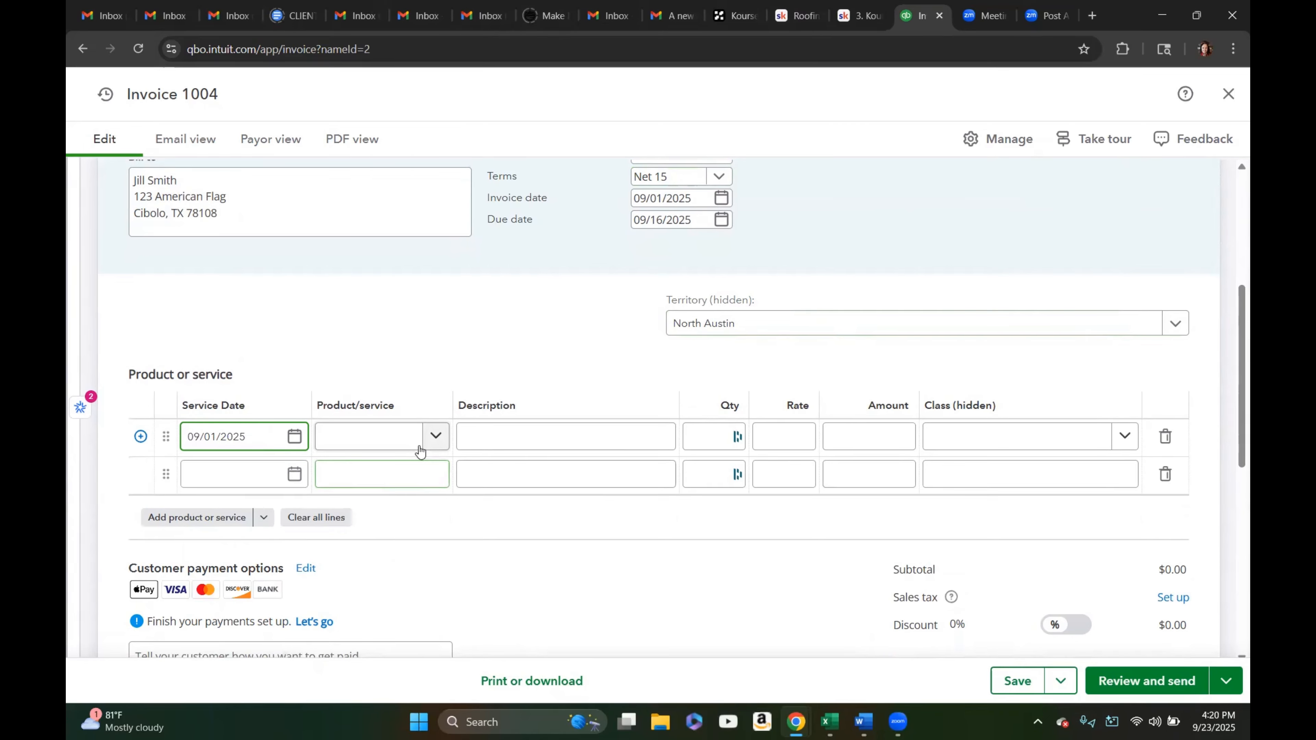
click(434, 438)
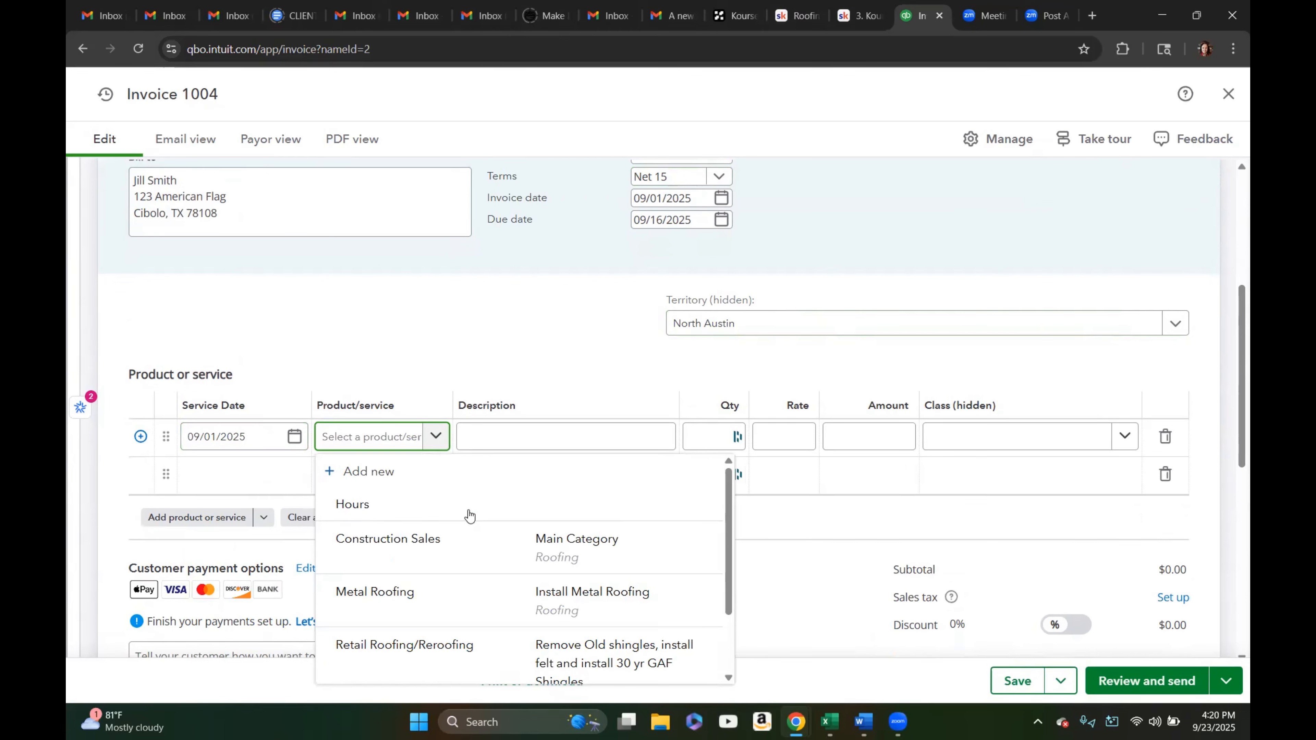
click(438, 648)
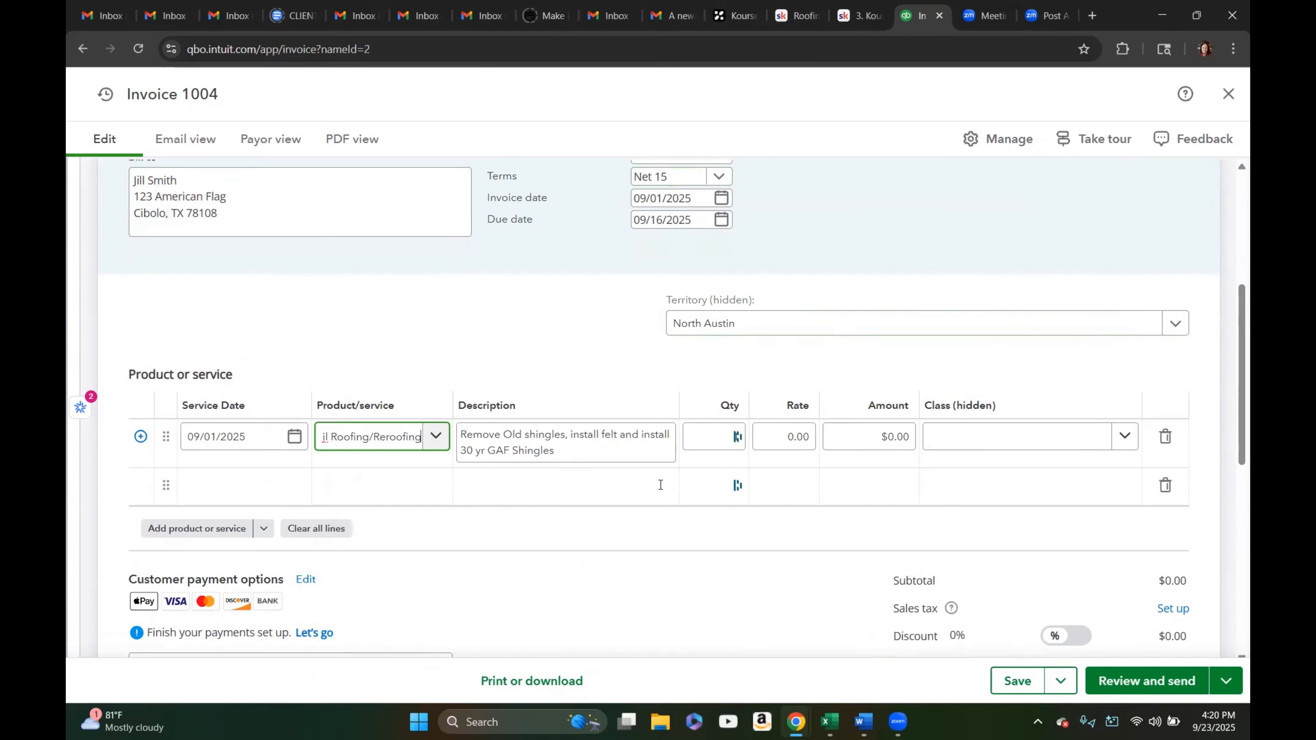
Enter a rate of 12000 for the roofing line and assign it the Roofing Sales class
click(781, 434)
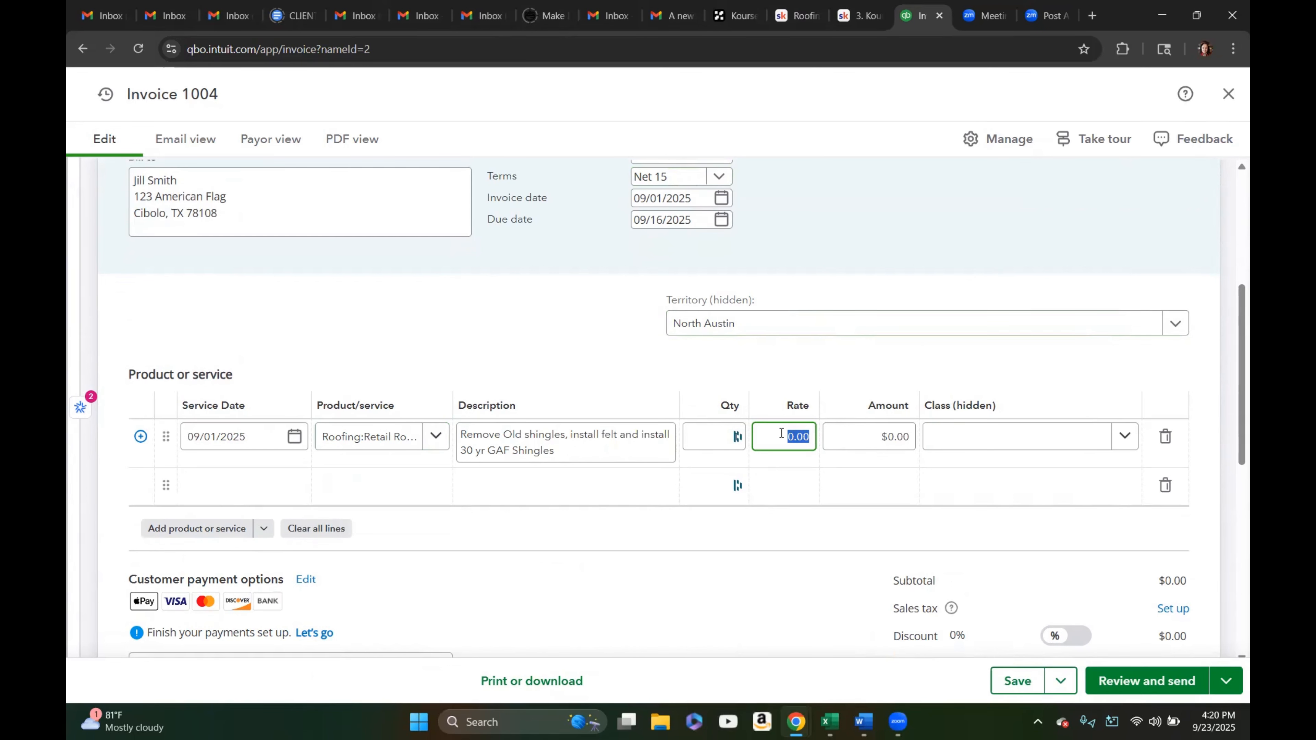
text(12000)
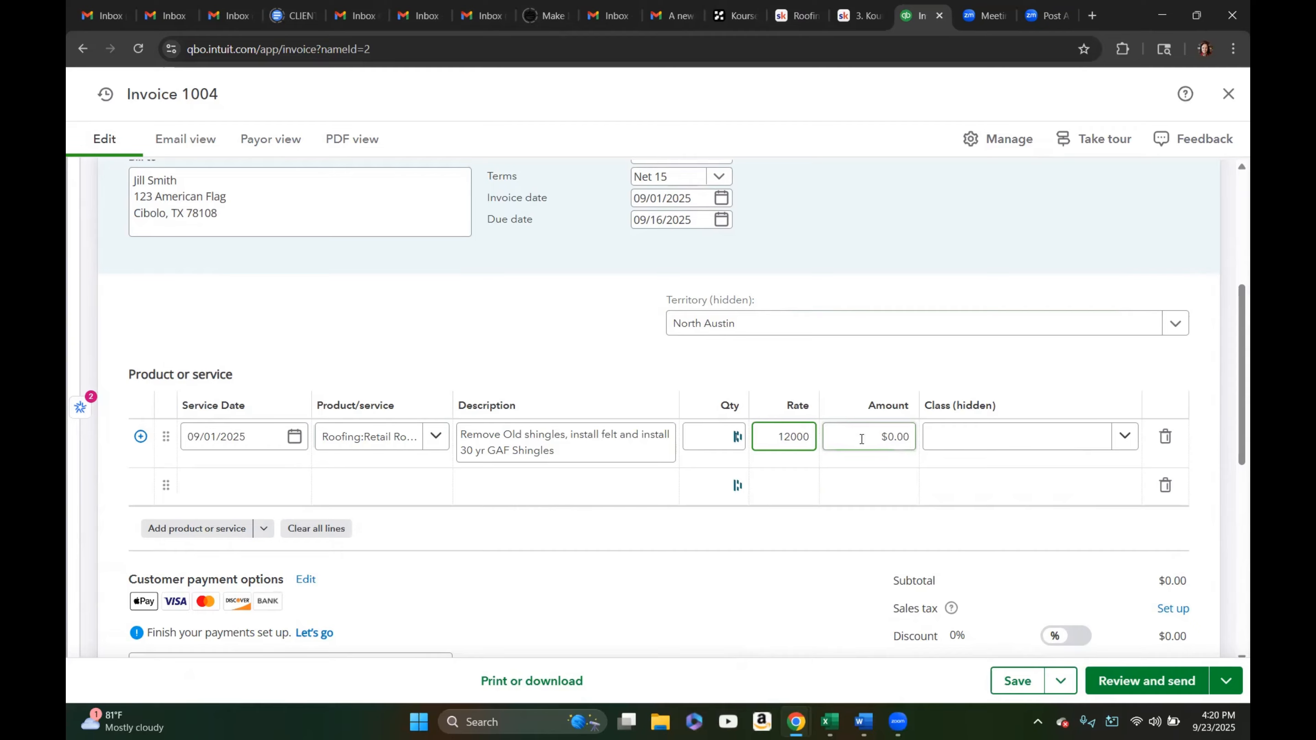
click(955, 443)
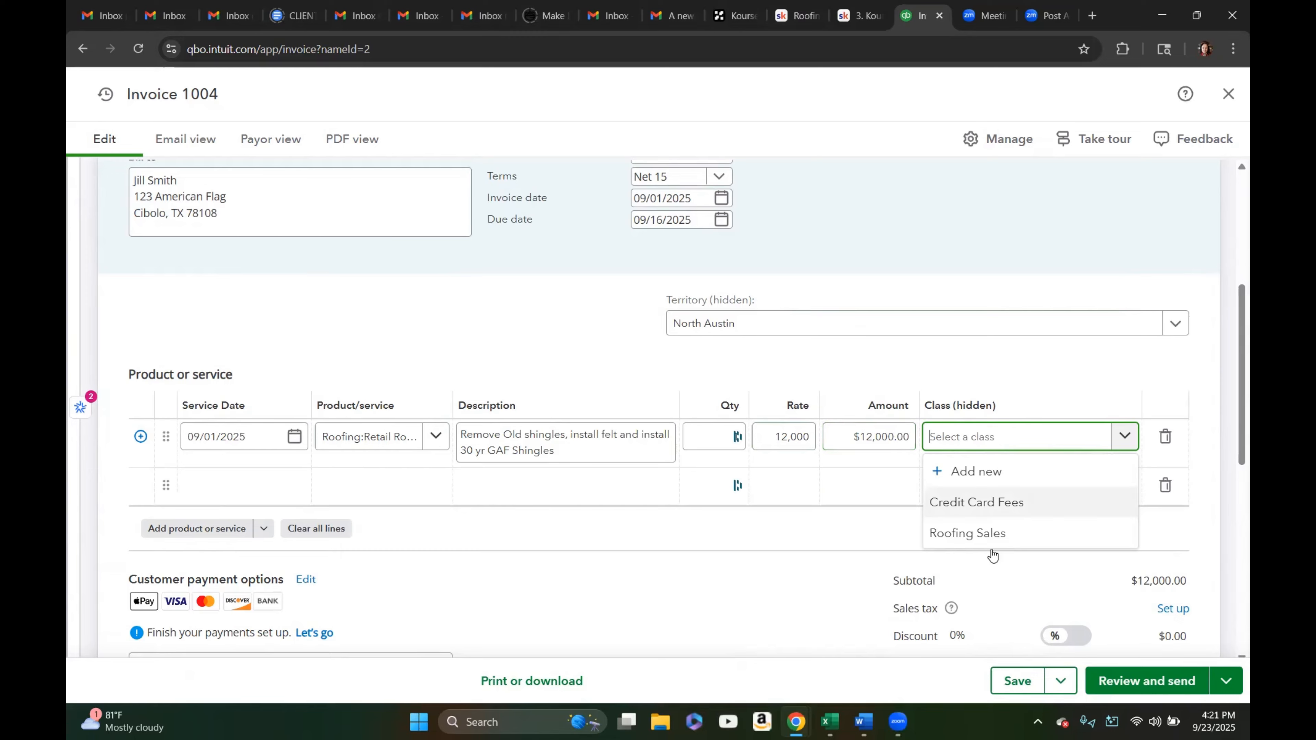
click(970, 538)
scroll(780, 565, down, 3)
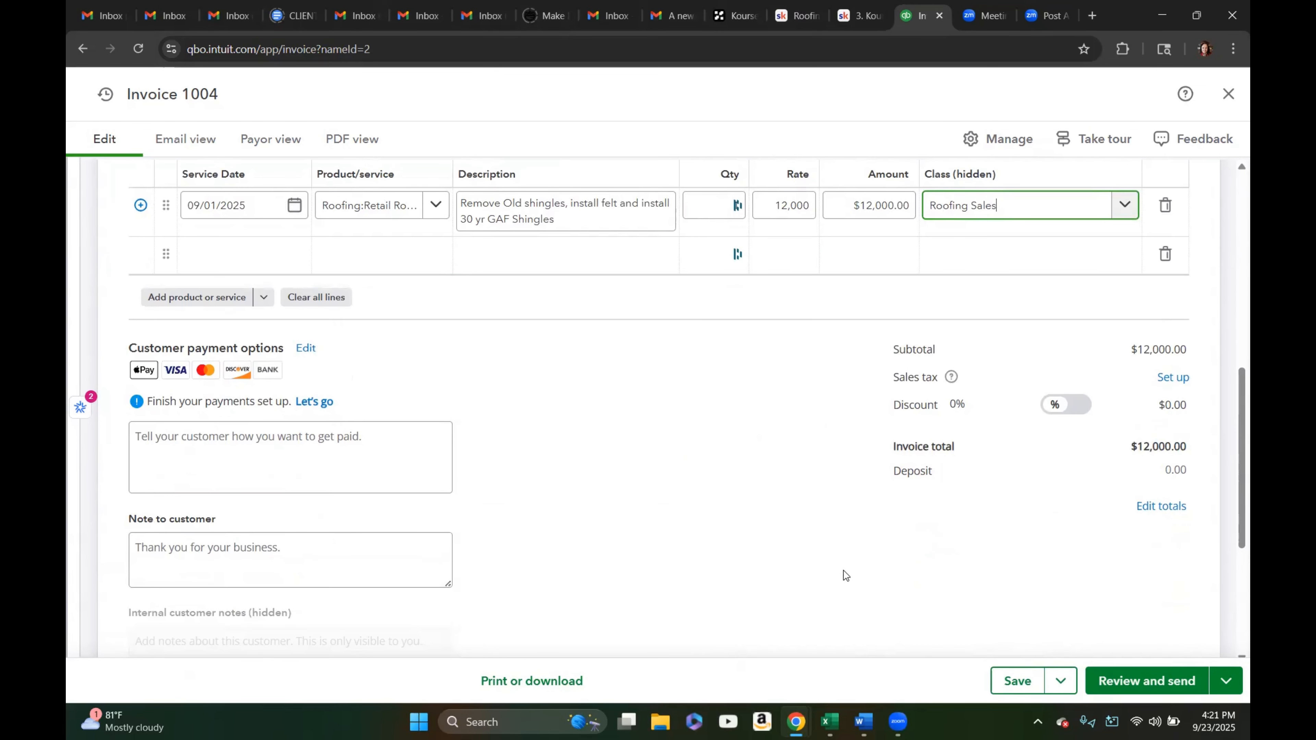
Save and close the invoice, then start a new invoice for Joe Smoke from the Customers list
click(1059, 680)
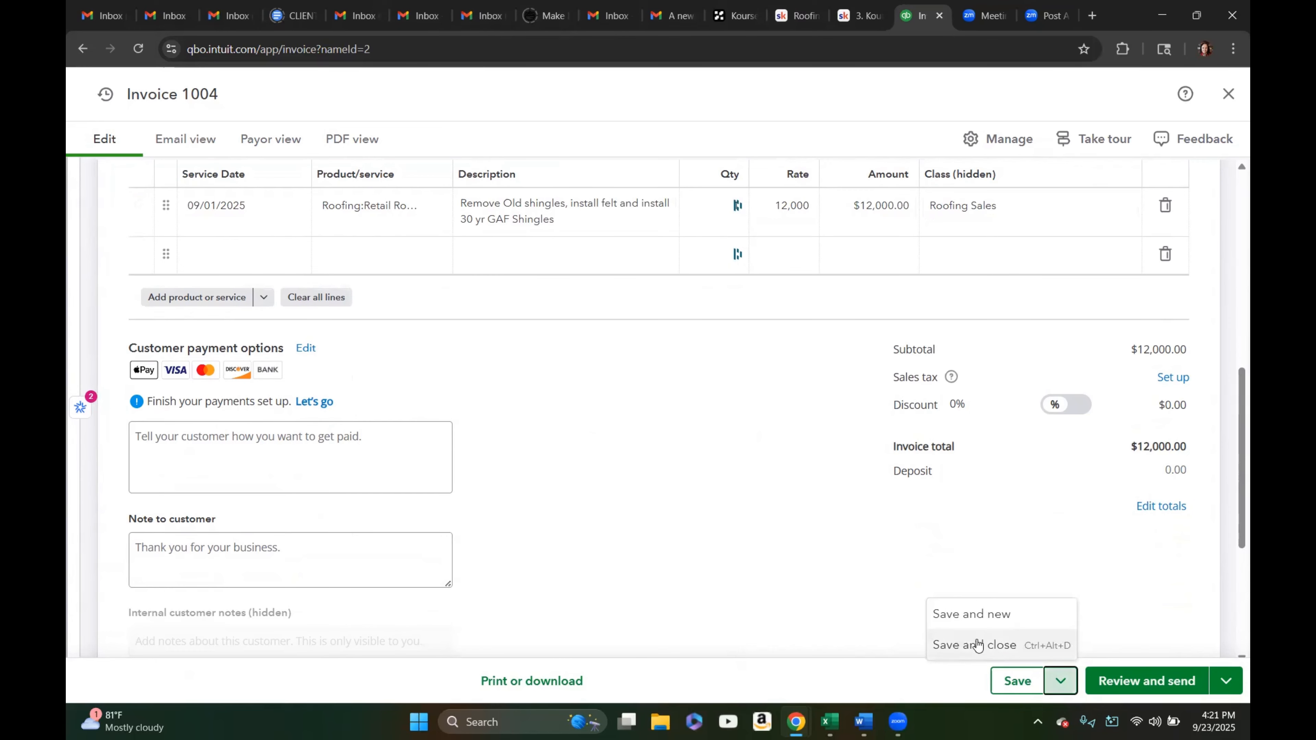
click(966, 648)
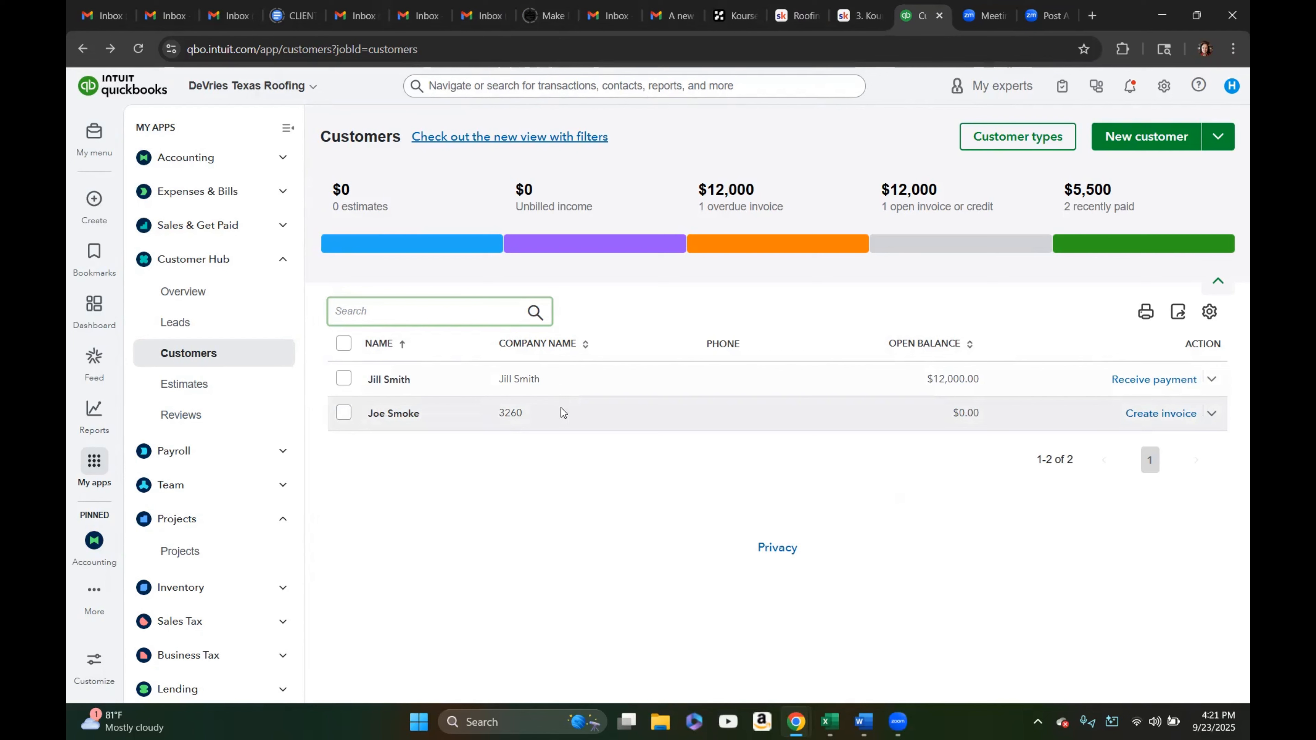
click(1151, 419)
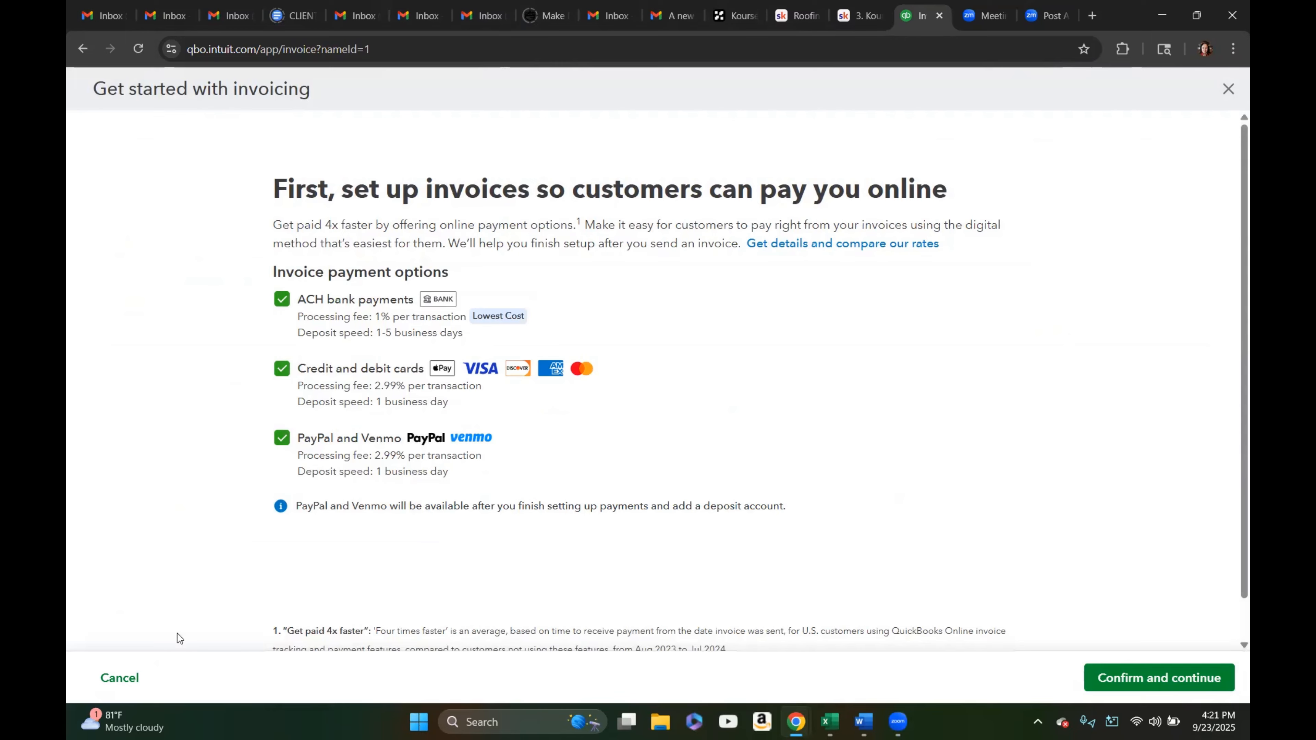
Skip the online payment setup for later and dismiss the unsaved-invoice warning to stay in the invoice
click(134, 680)
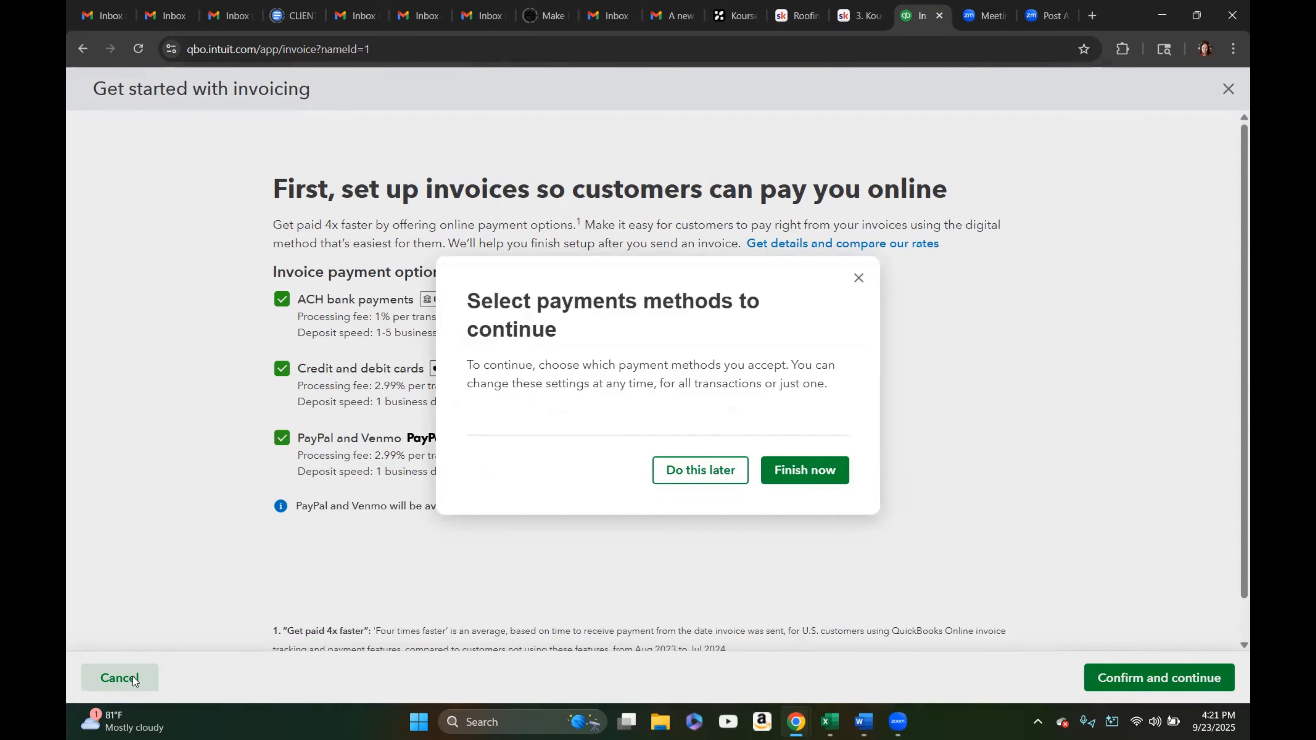
click(691, 469)
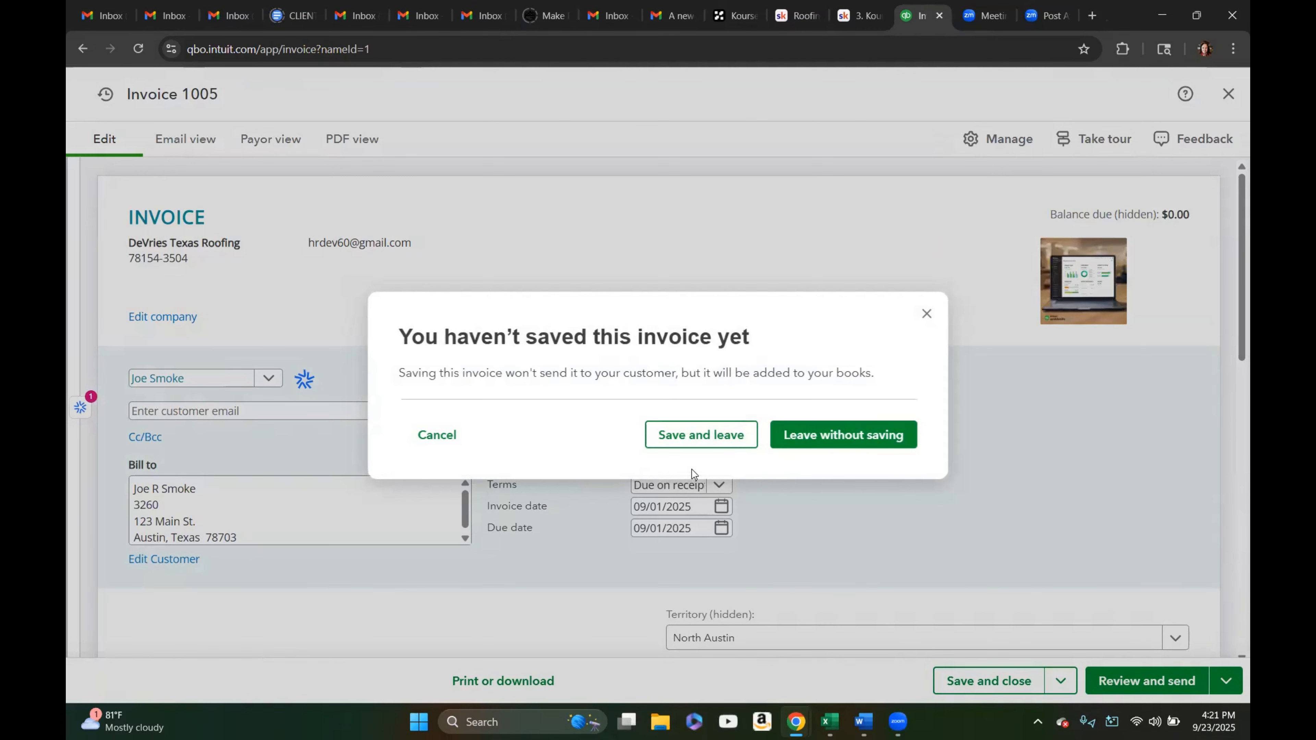
click(924, 314)
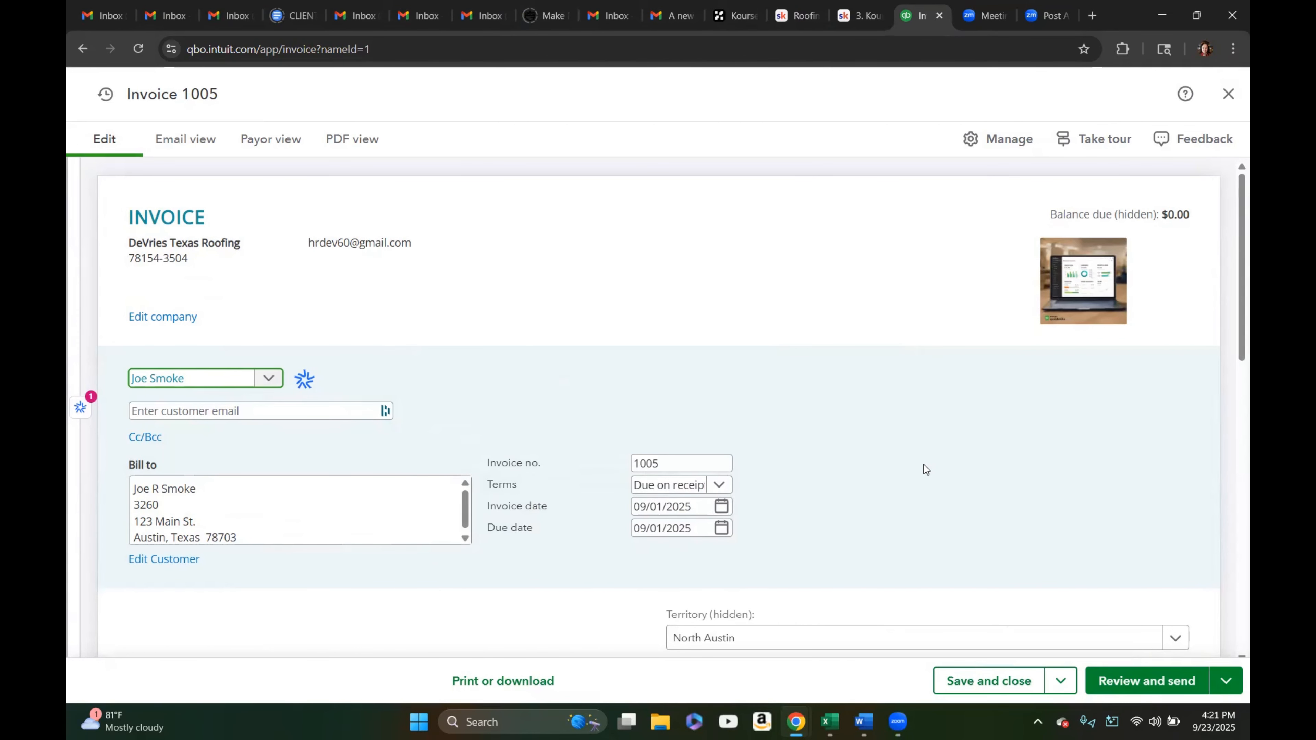
Change the invoice customer to Joe Smoke's project 2530
scroll(926, 470, down, 2)
scroll(926, 469, up, 2)
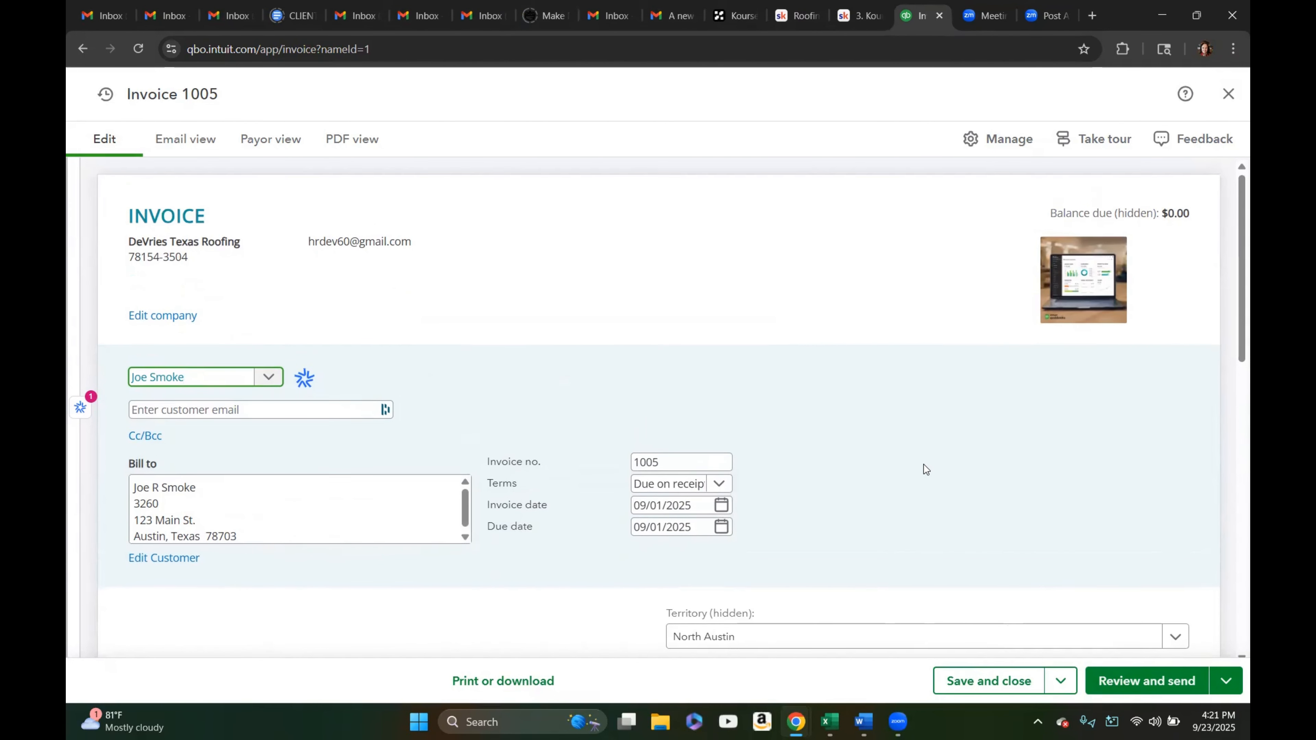
scroll(927, 469, down, 2)
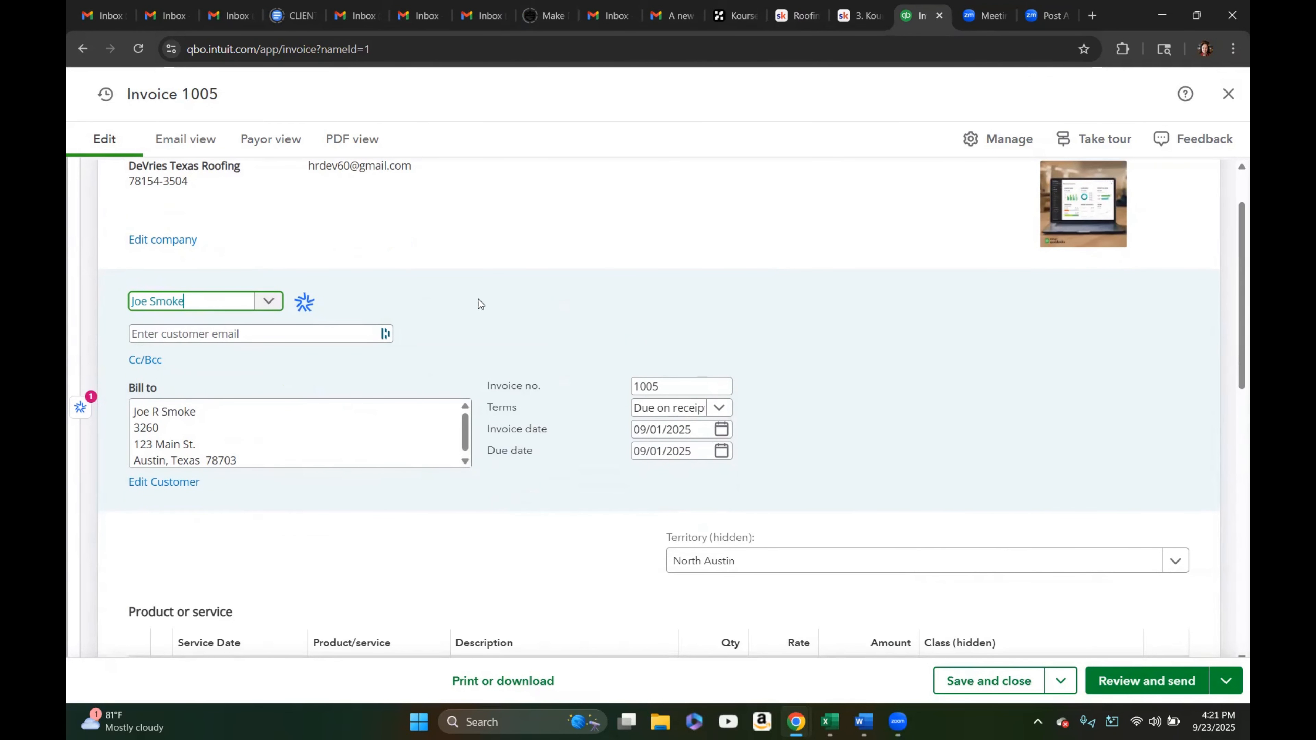
click(269, 302)
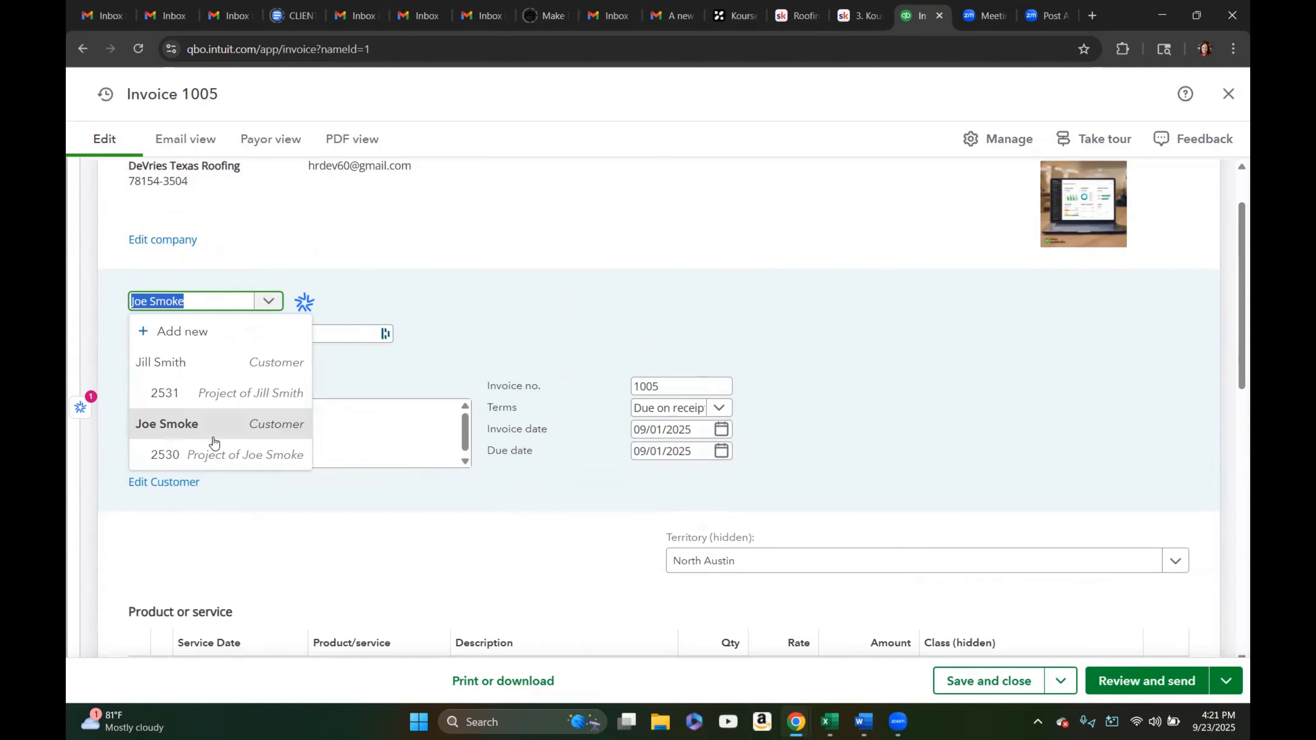
click(191, 456)
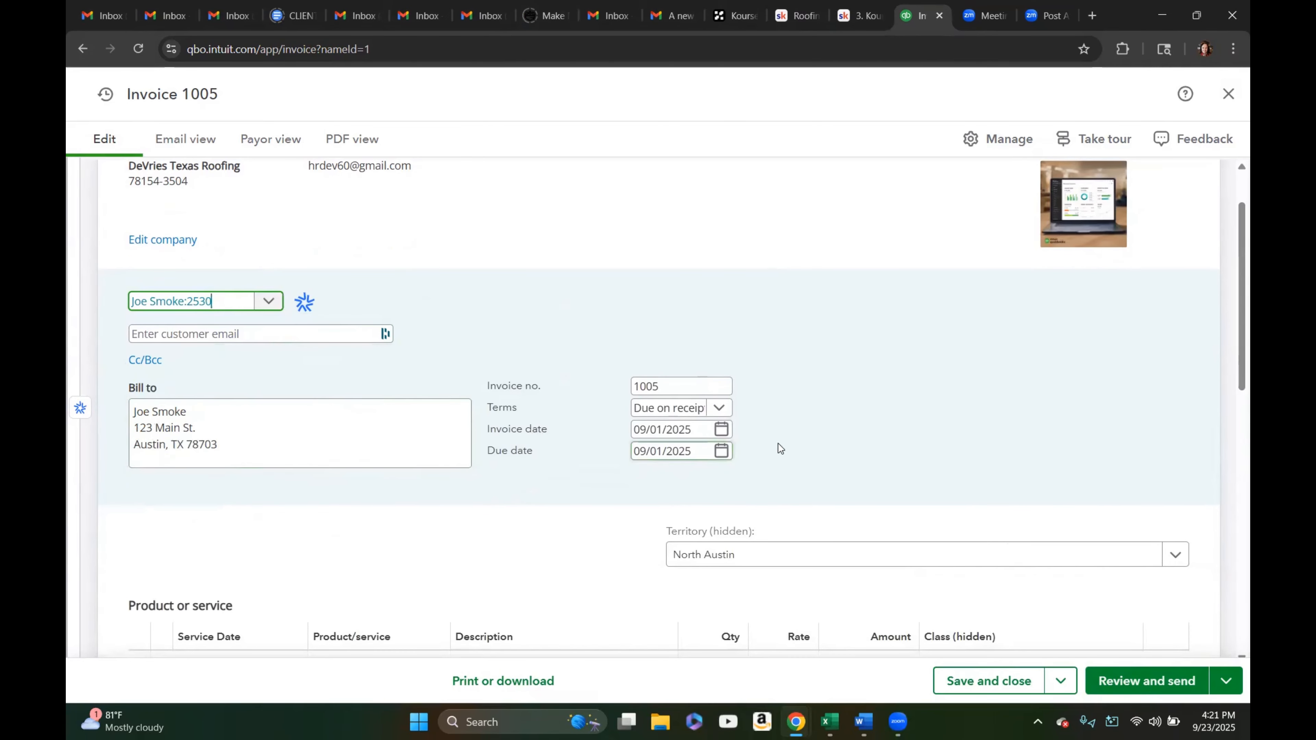
Set this invoice's terms to Net 15
scroll(780, 448, down, 1)
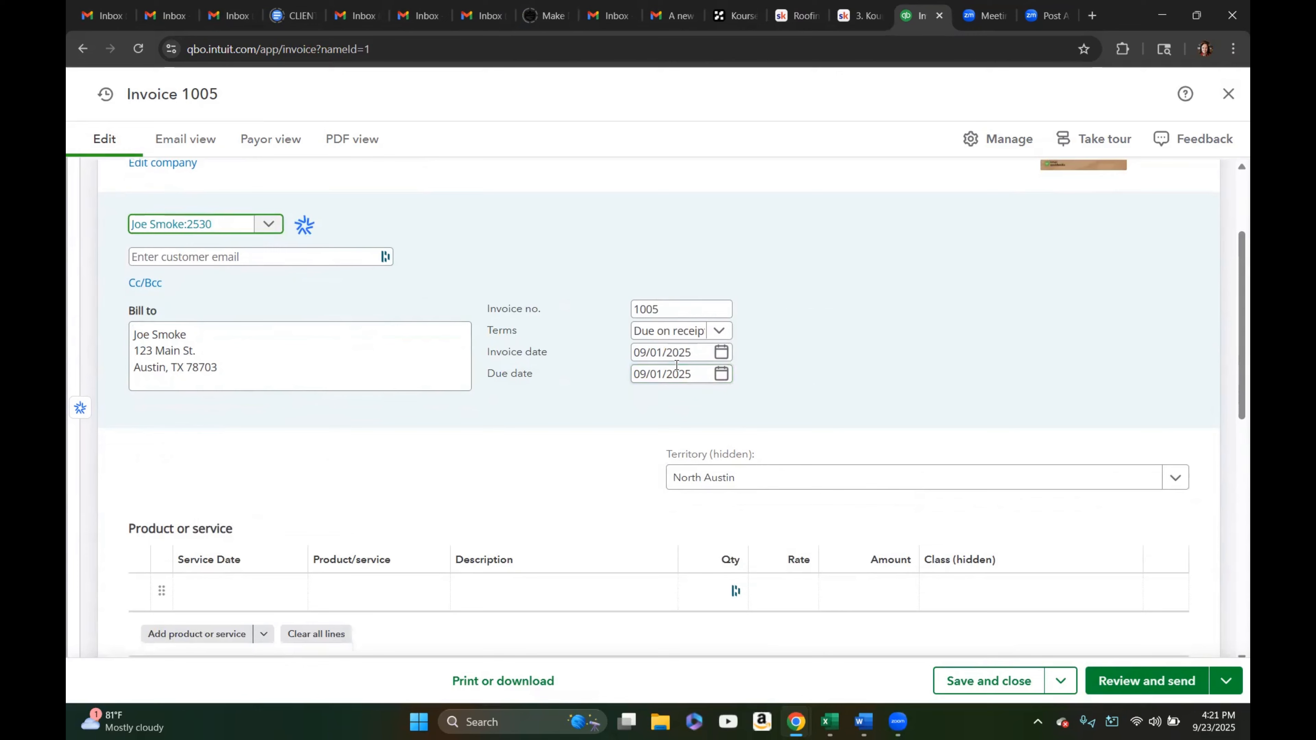
click(719, 333)
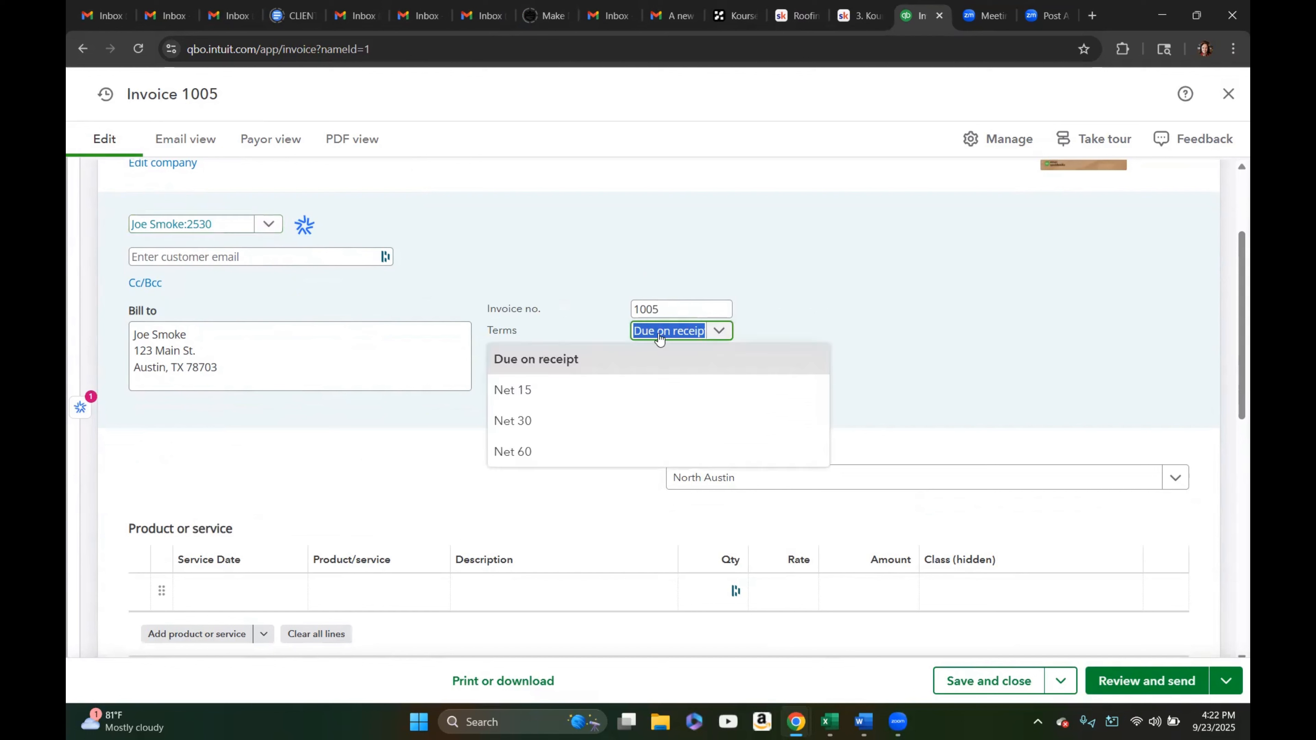
click(517, 396)
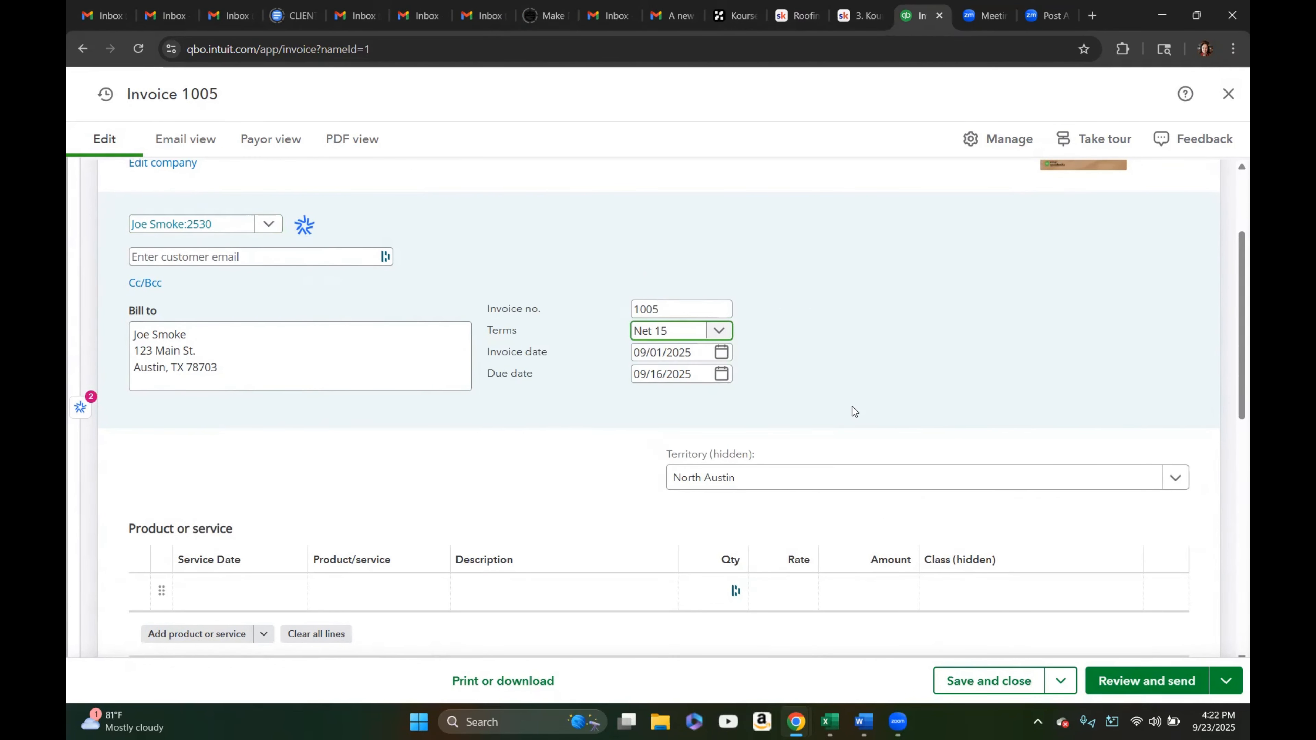
scroll(849, 412, down, 2)
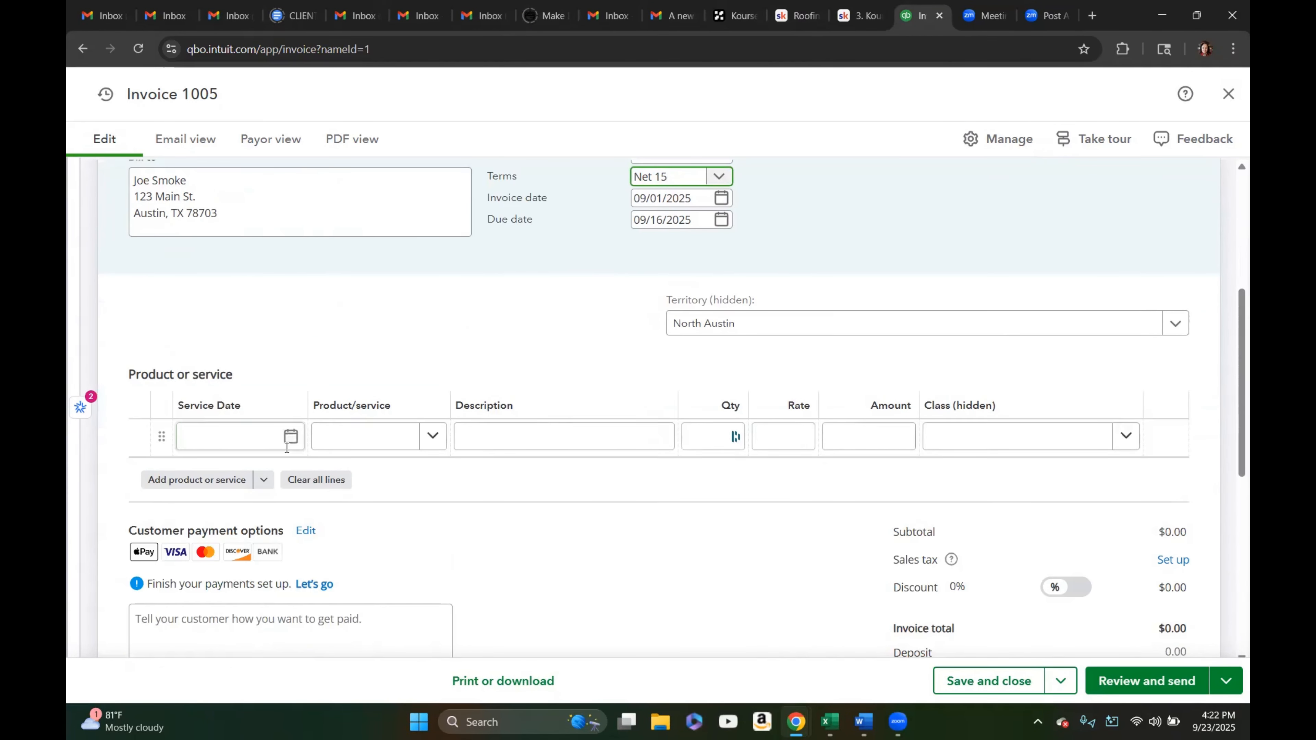
Add an invoice line with service date 09/05/2025 and the Roofing Repair product
click(290, 439)
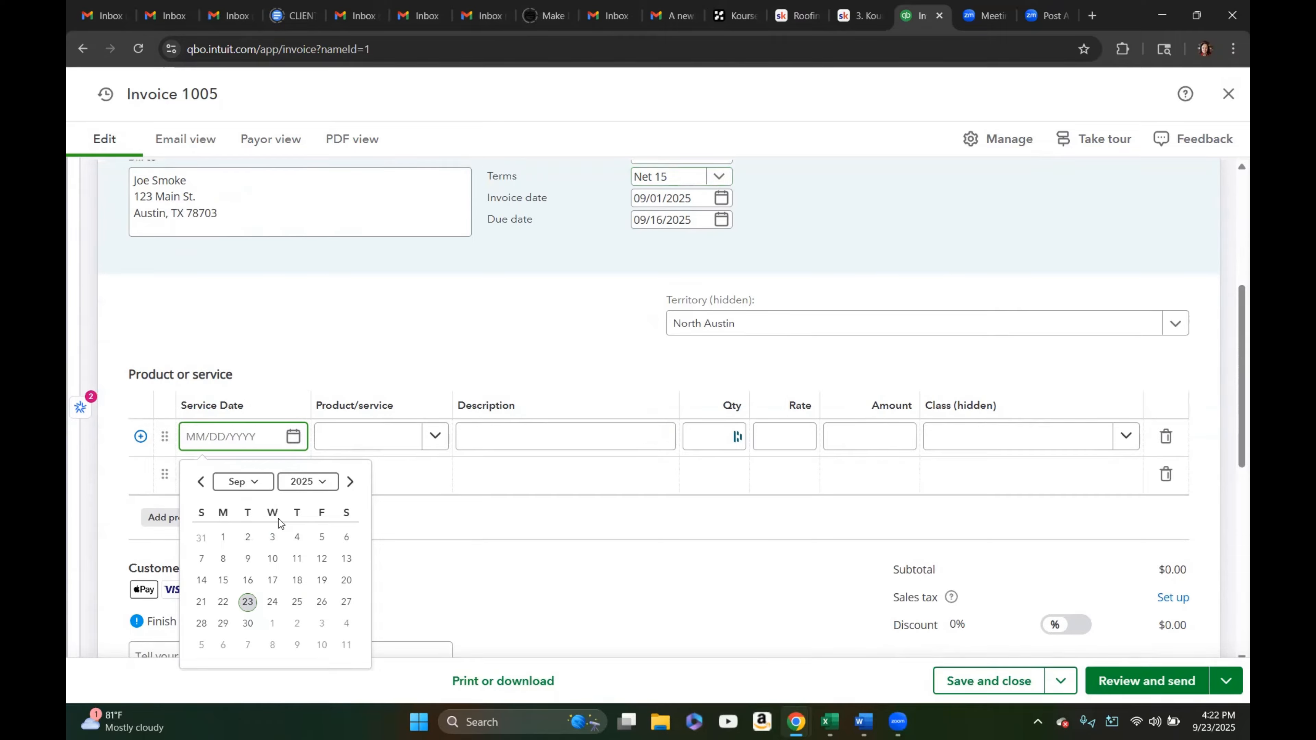
click(322, 538)
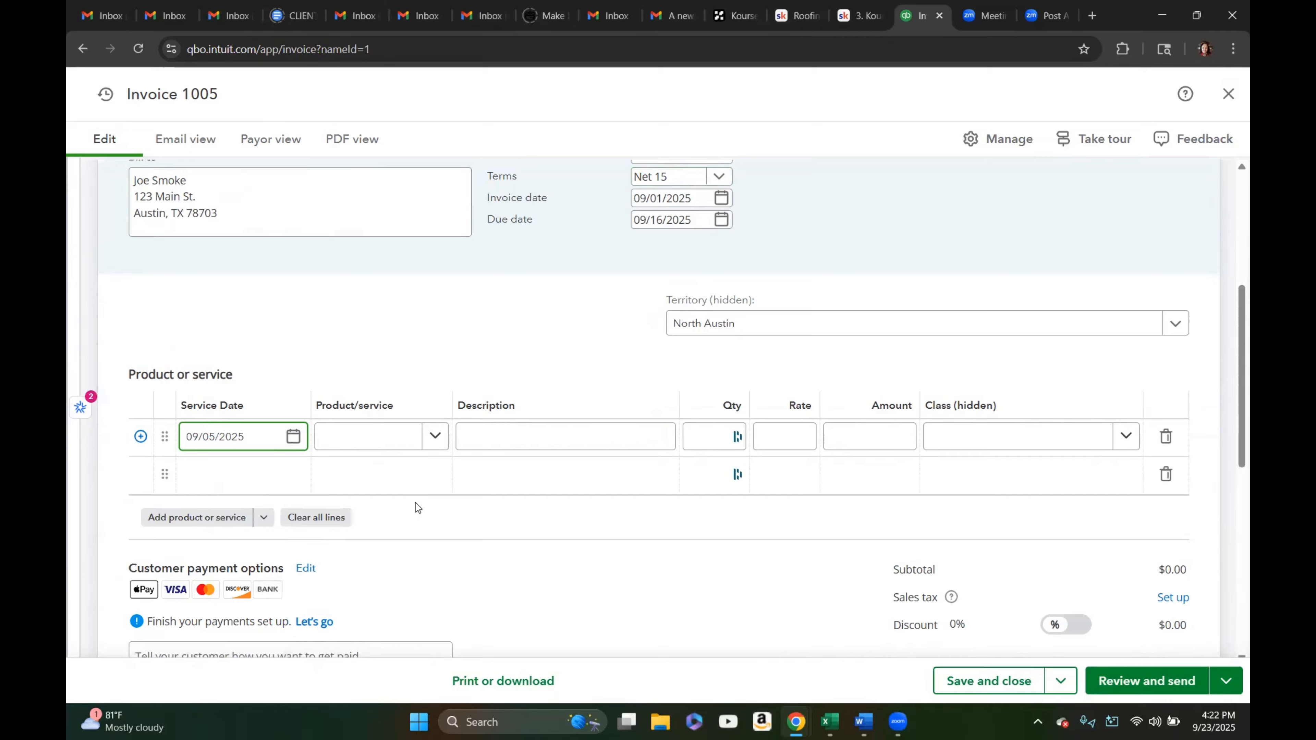
click(428, 441)
scroll(428, 533, down, 2)
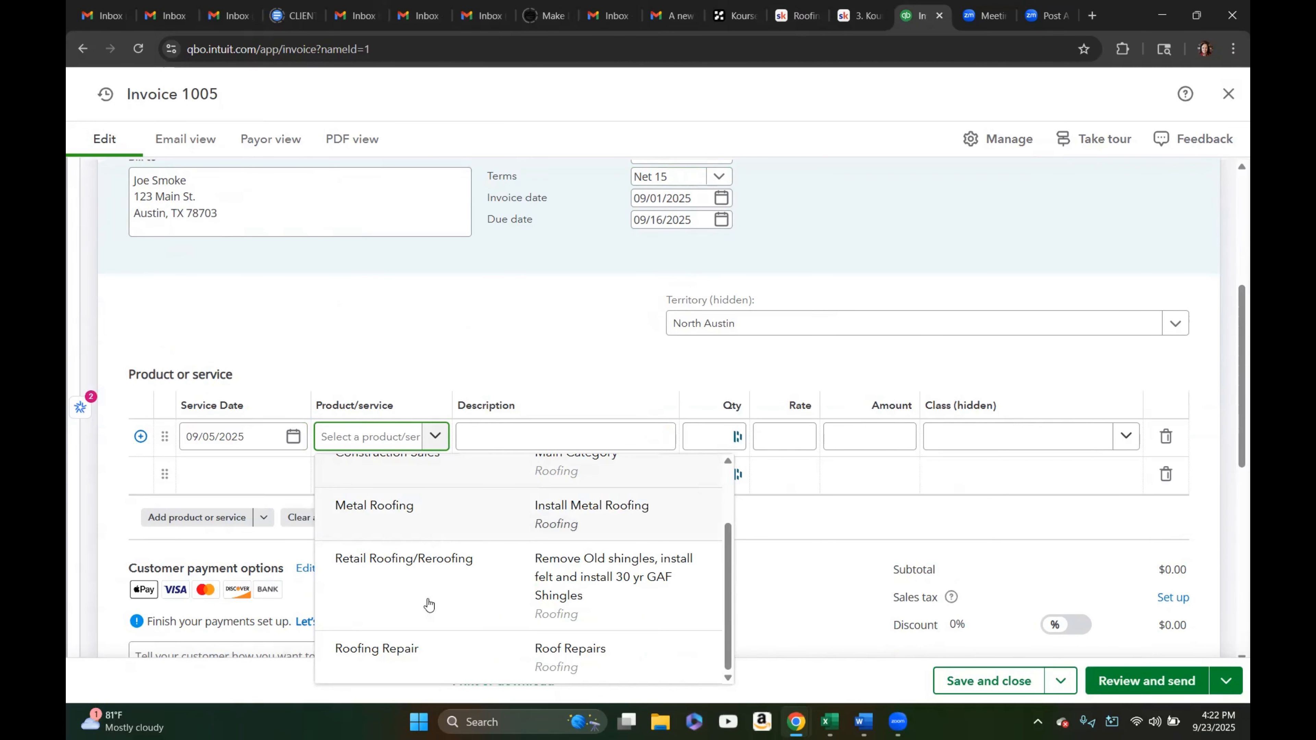
click(395, 652)
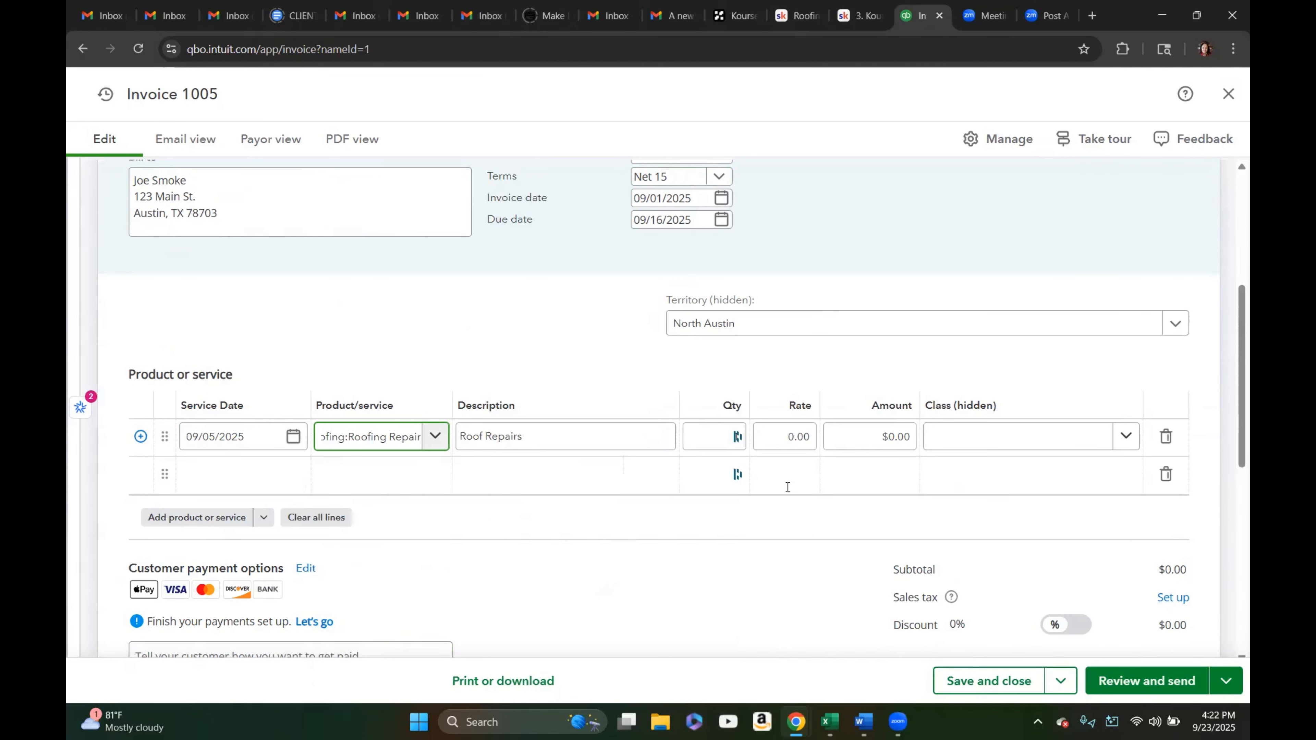
Extend the line description to 'Roof Repairs - Reflash Chimney and missing shingles.' and set its amount to 500.00
click(552, 436)
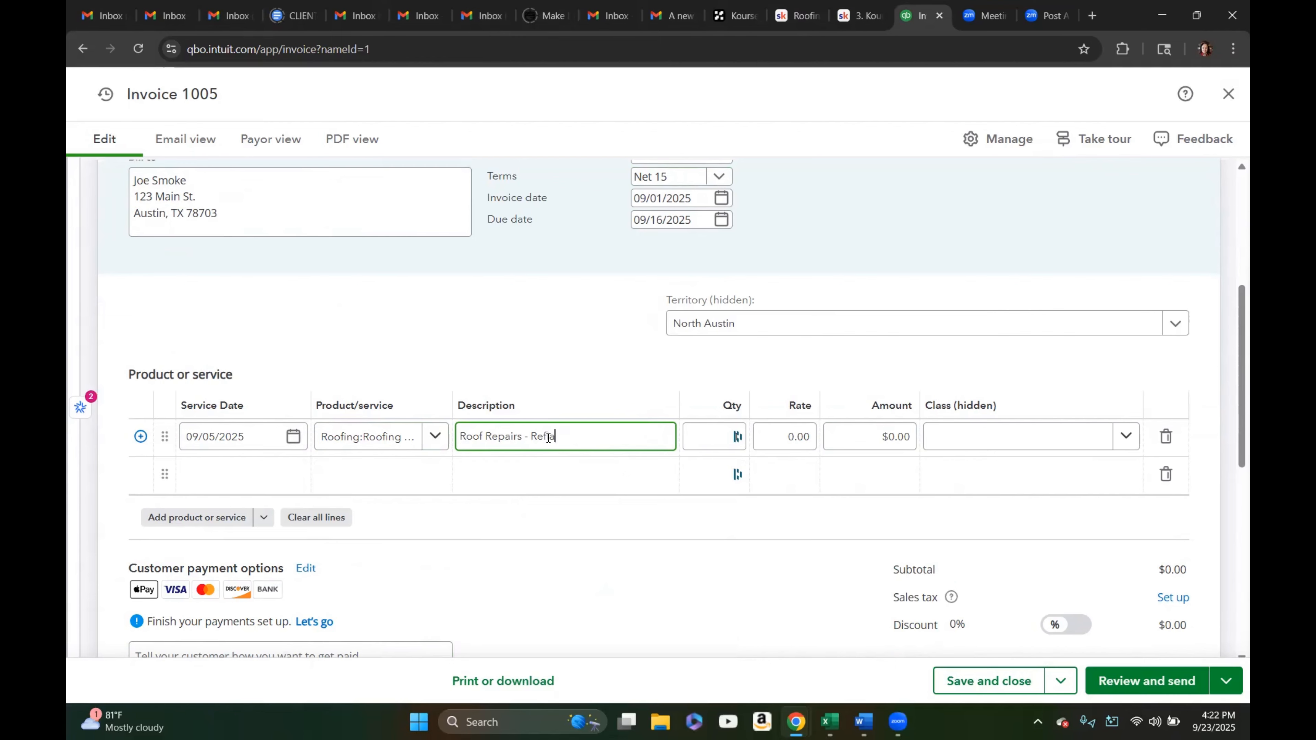
text(- Reflash Chimney and missing shingles.)
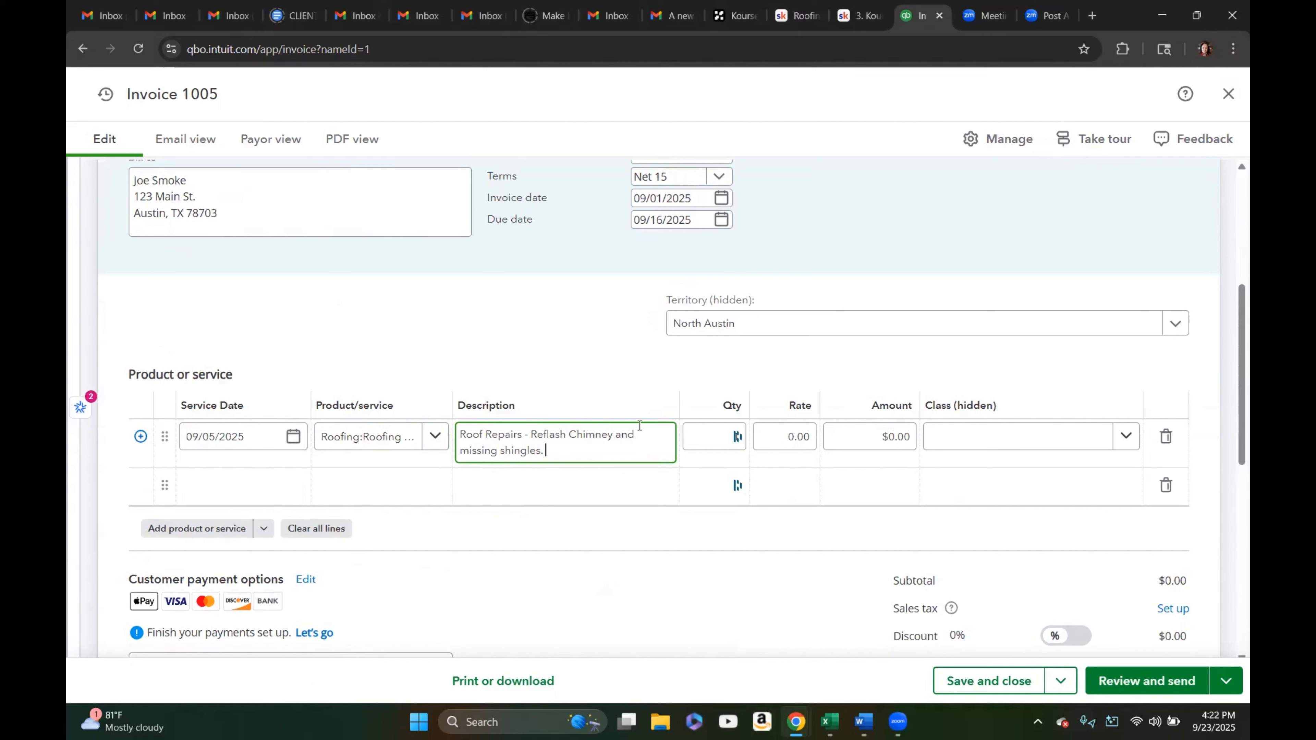
click(853, 432)
key(BackSpace)
text(500.00)
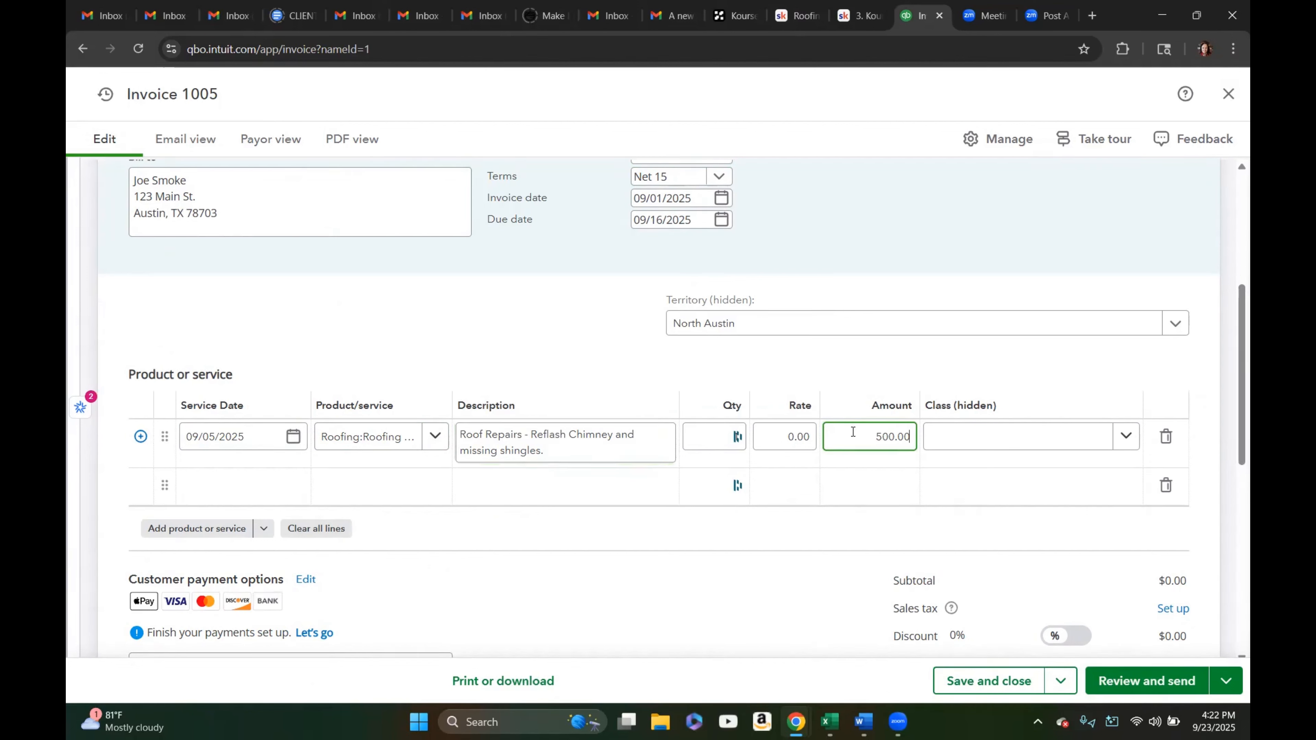
Assign the Roofing Sales class to the line, then save and close the invoice
click(1120, 441)
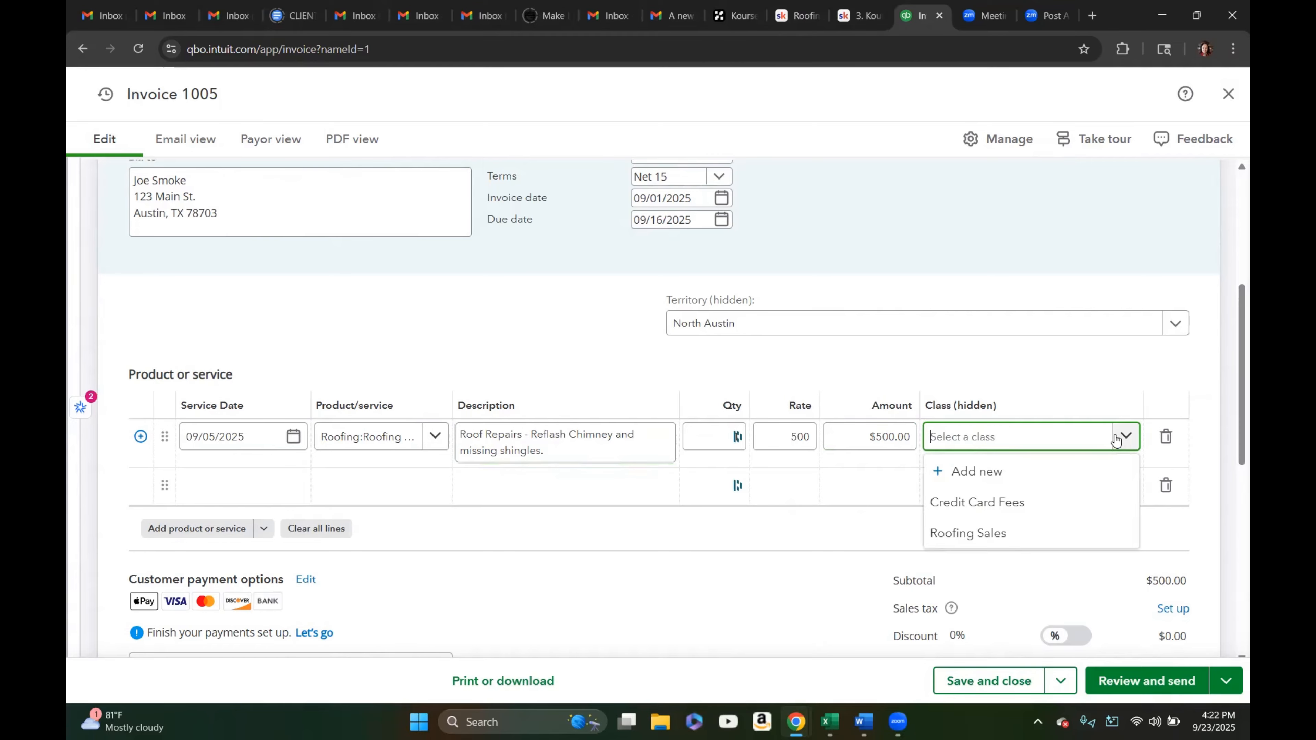
click(998, 542)
scroll(725, 603, down, 3)
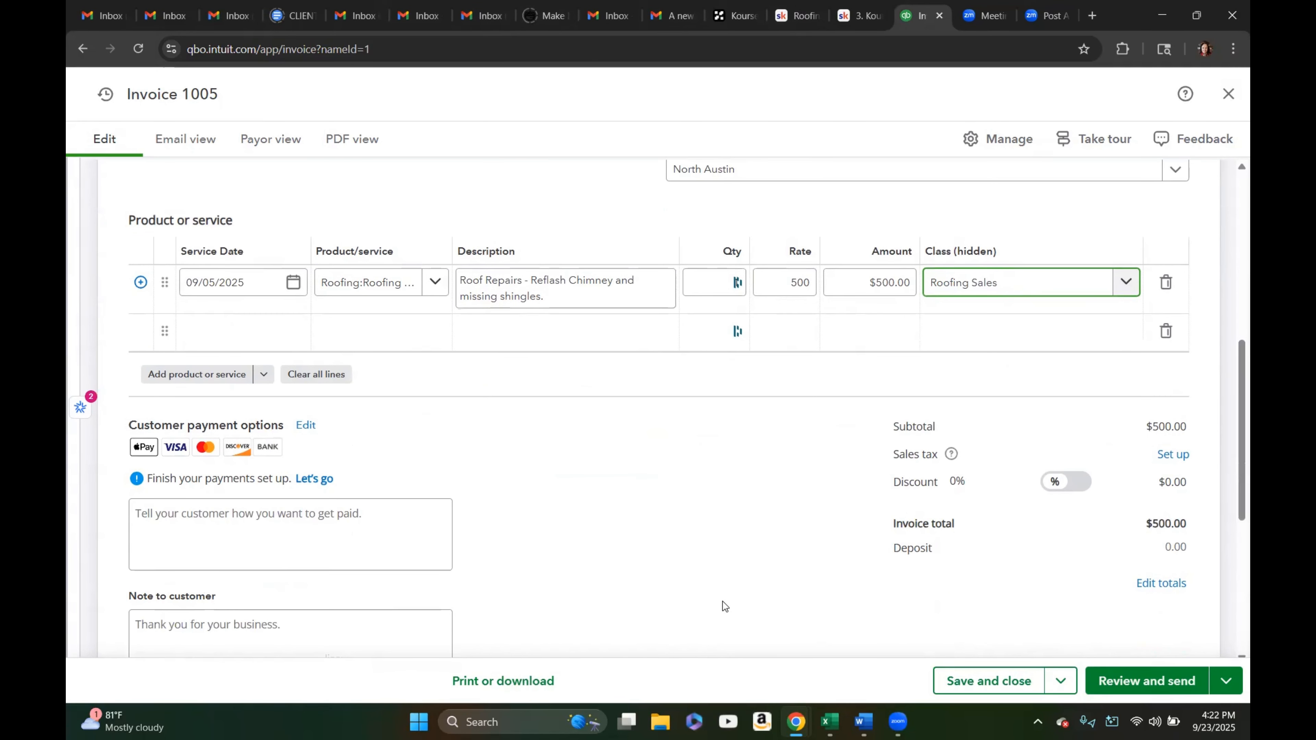
scroll(724, 606, down, 3)
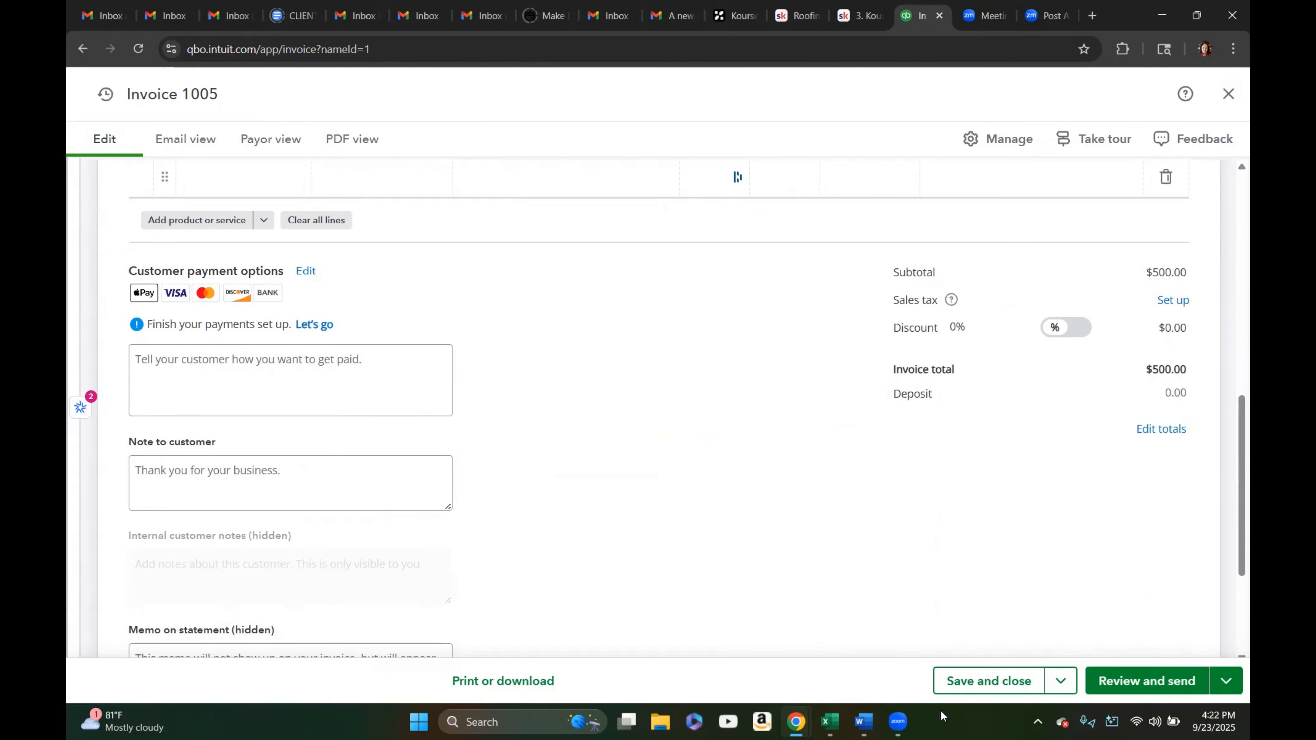
click(988, 682)
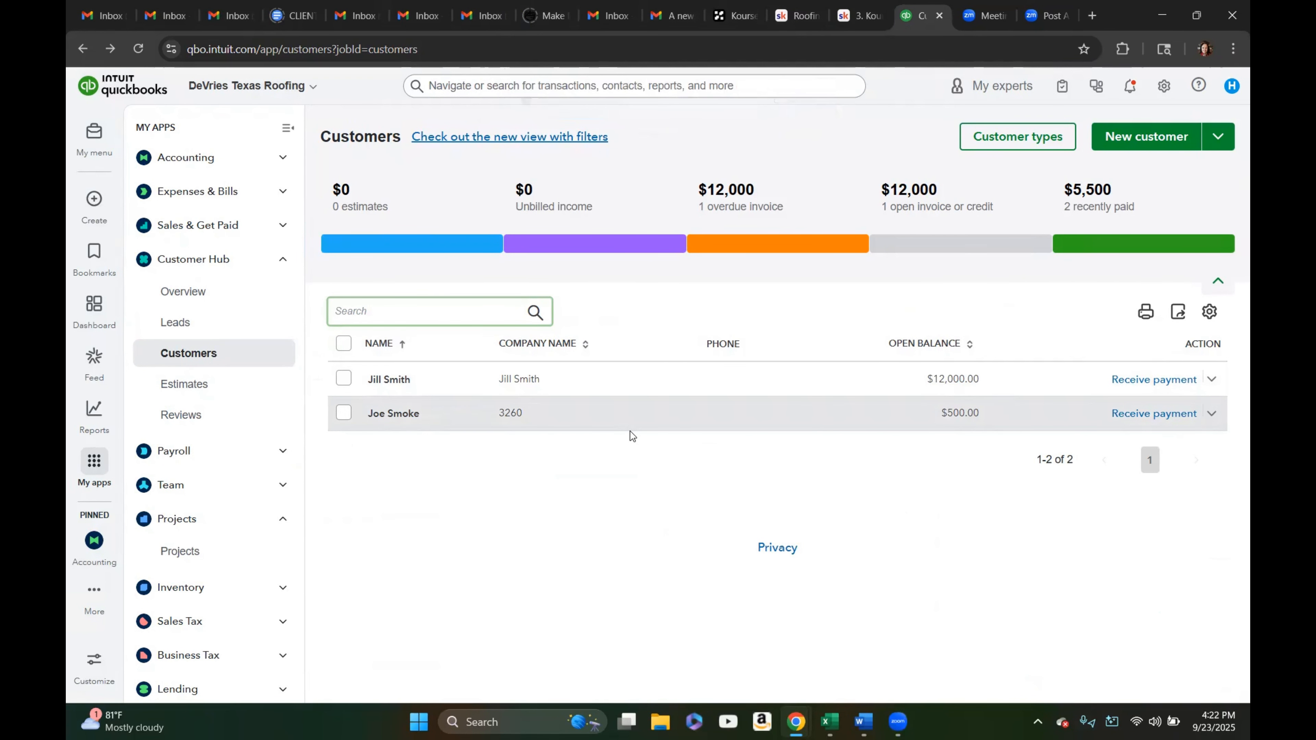
Start receiving a payment from Jill Smith and set the payment date to 09/15/2025
click(1130, 383)
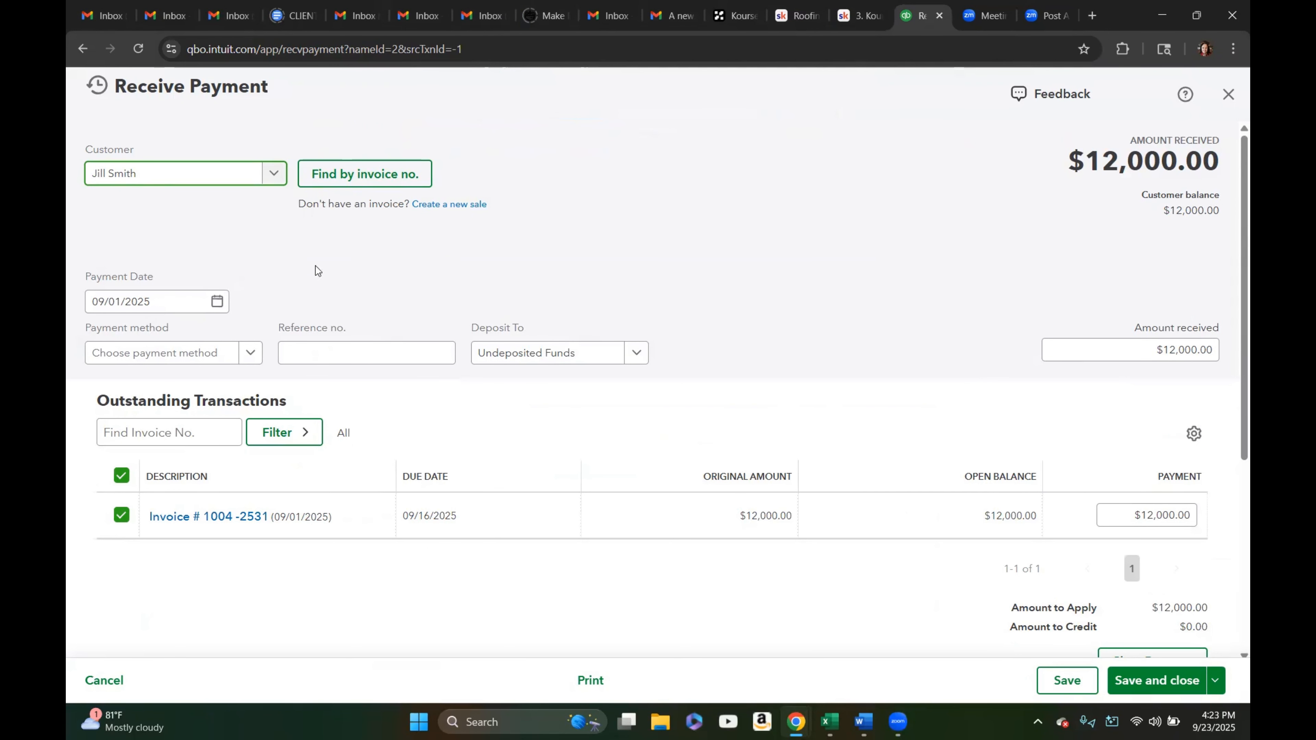
click(216, 304)
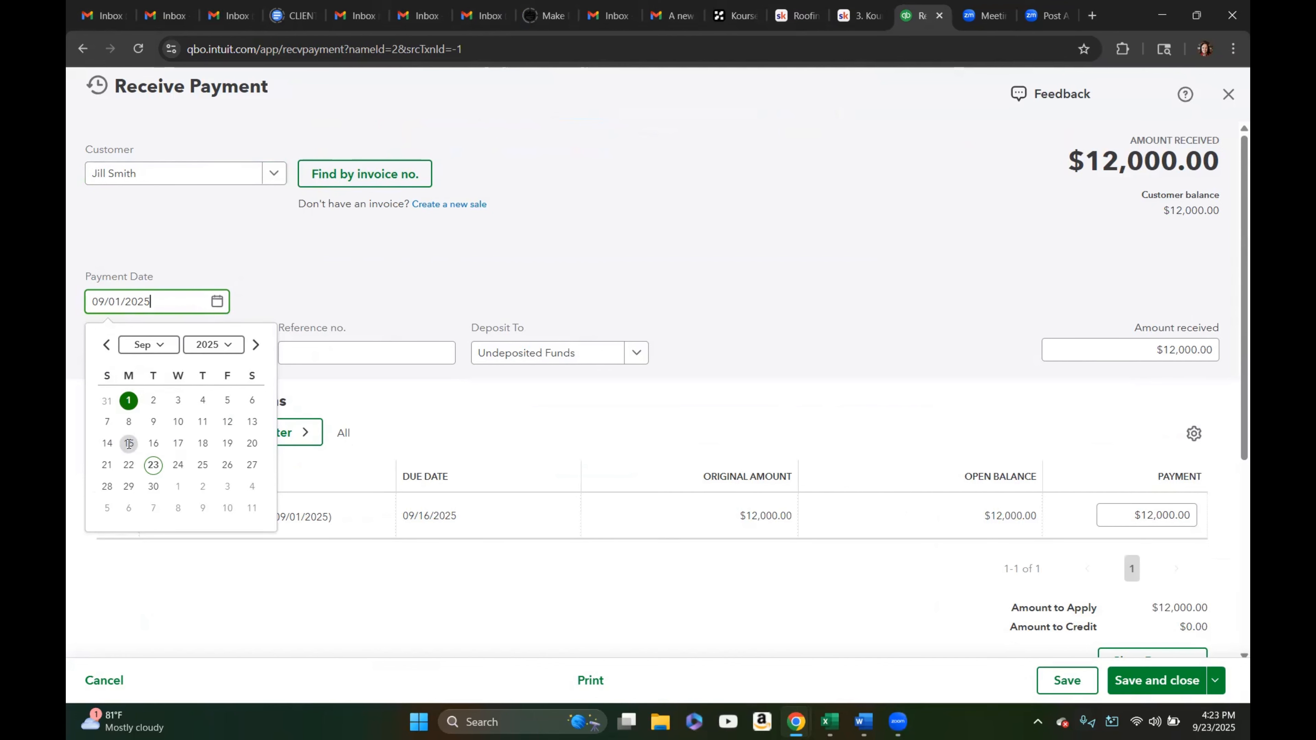
click(129, 443)
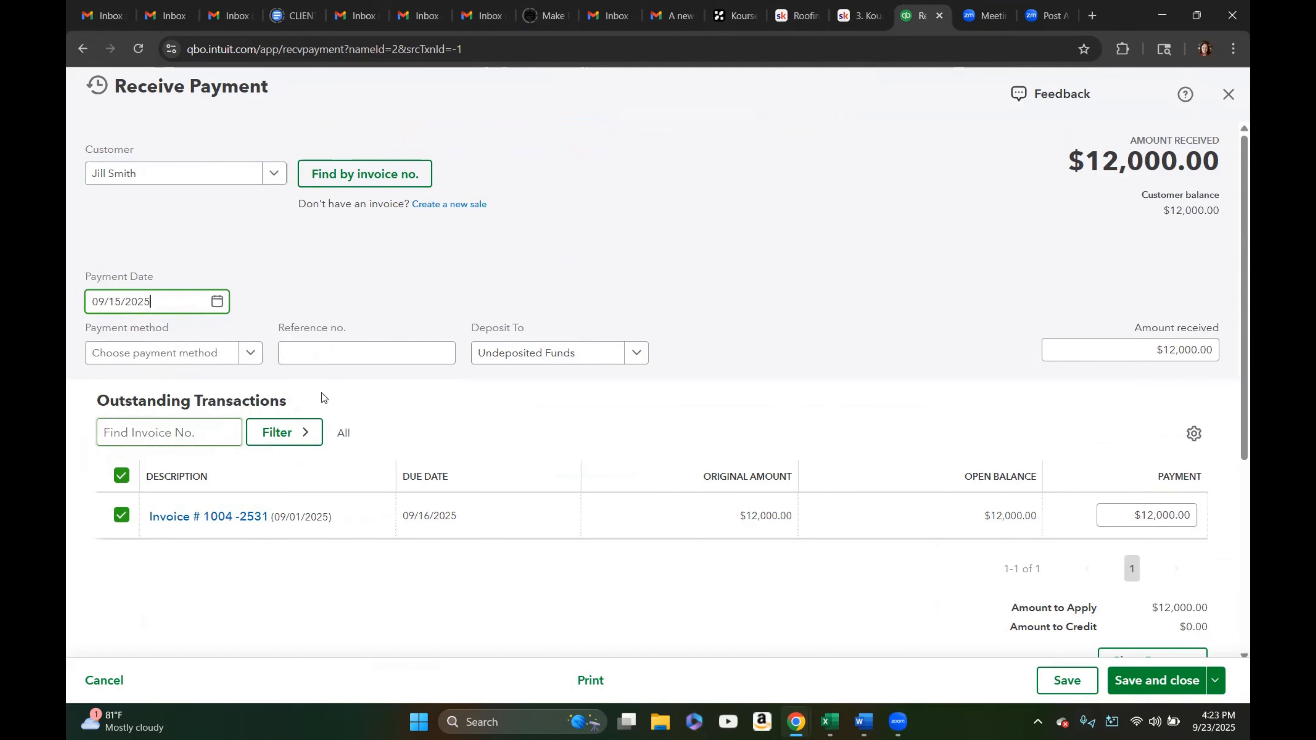
Set the payment method to Check and the reference to 'Deposit to Start'
click(249, 357)
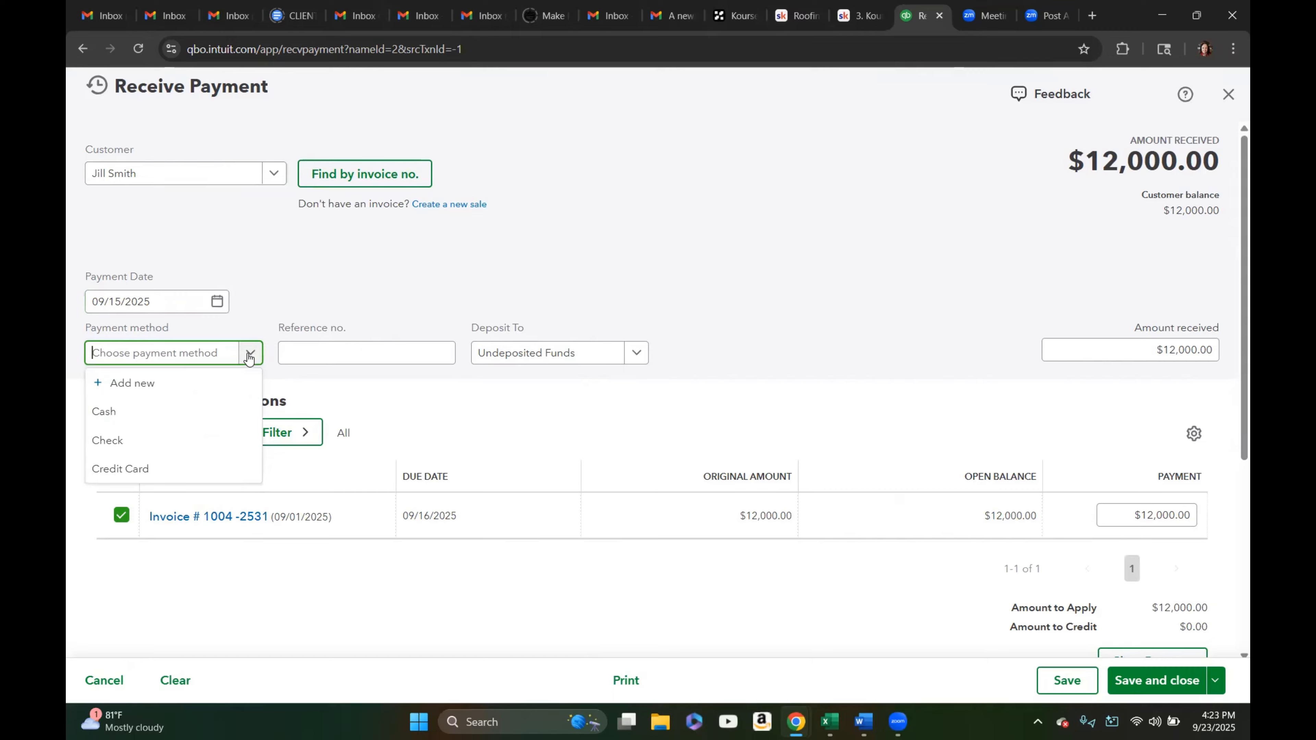
click(206, 440)
click(354, 352)
click(352, 350)
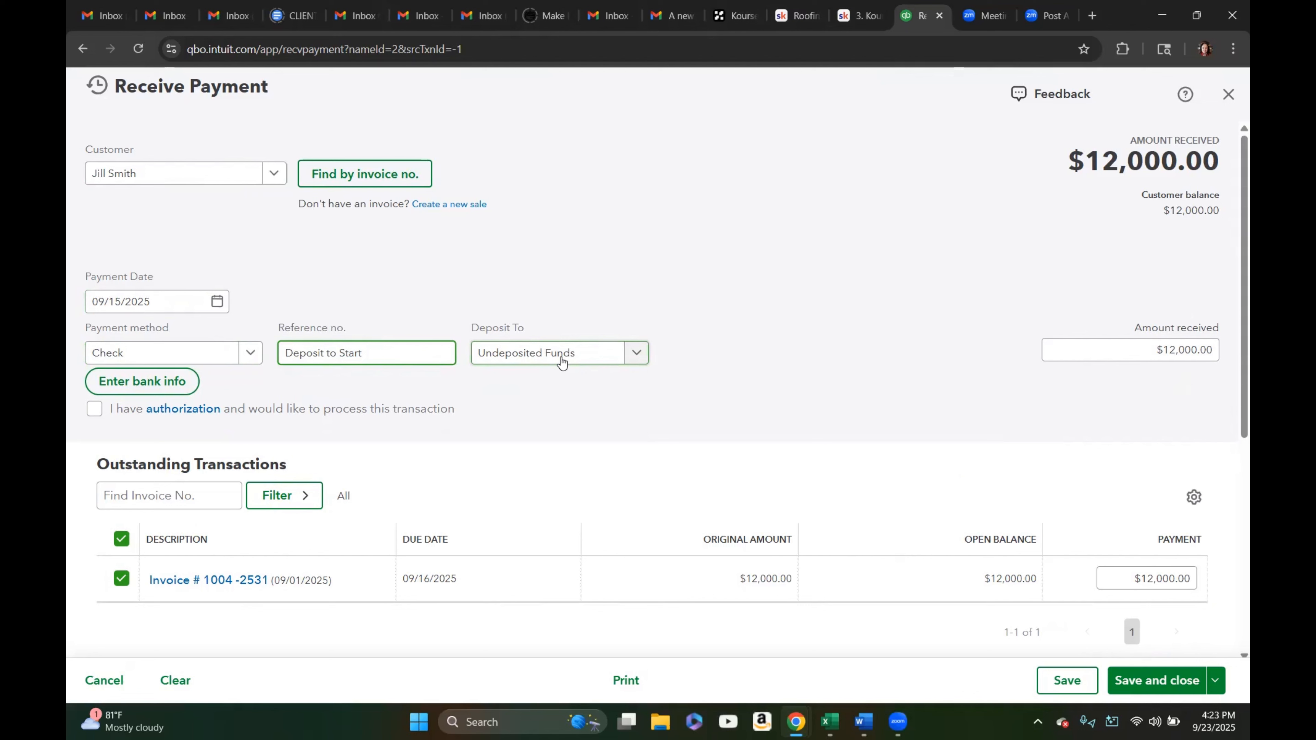
click(637, 356)
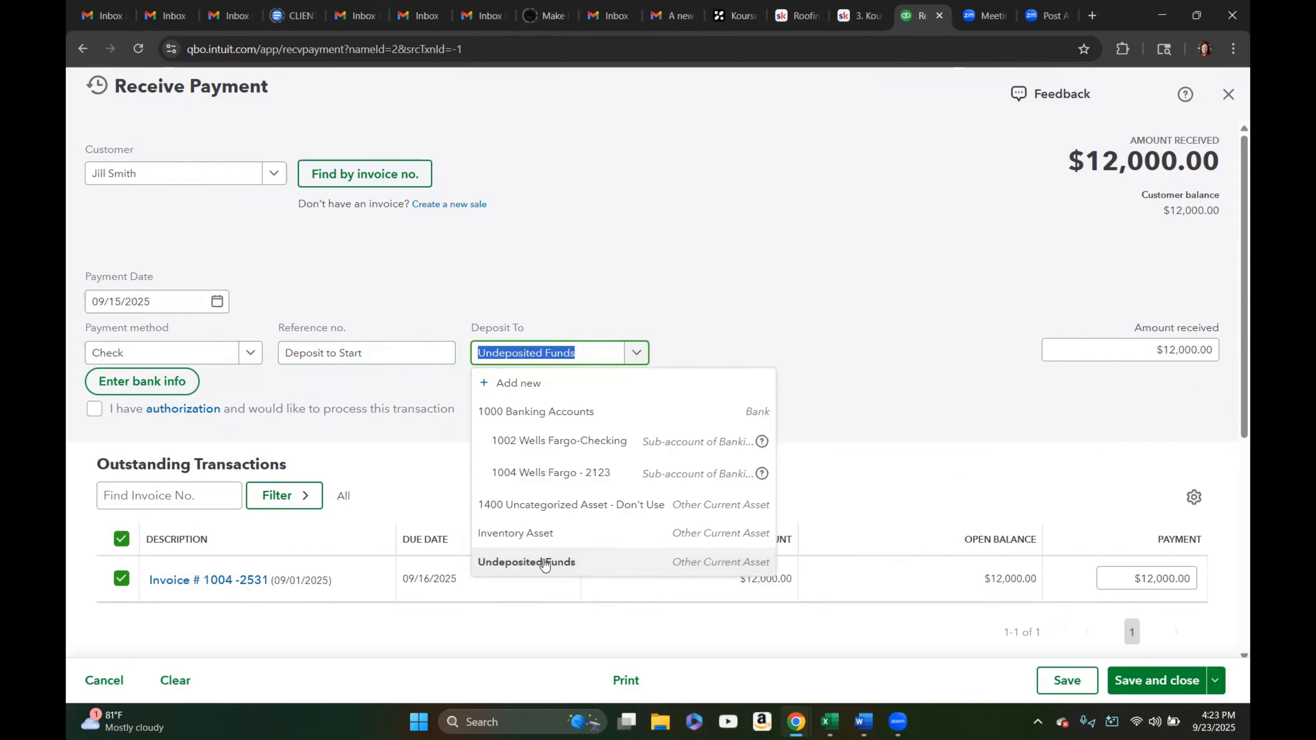
click(747, 313)
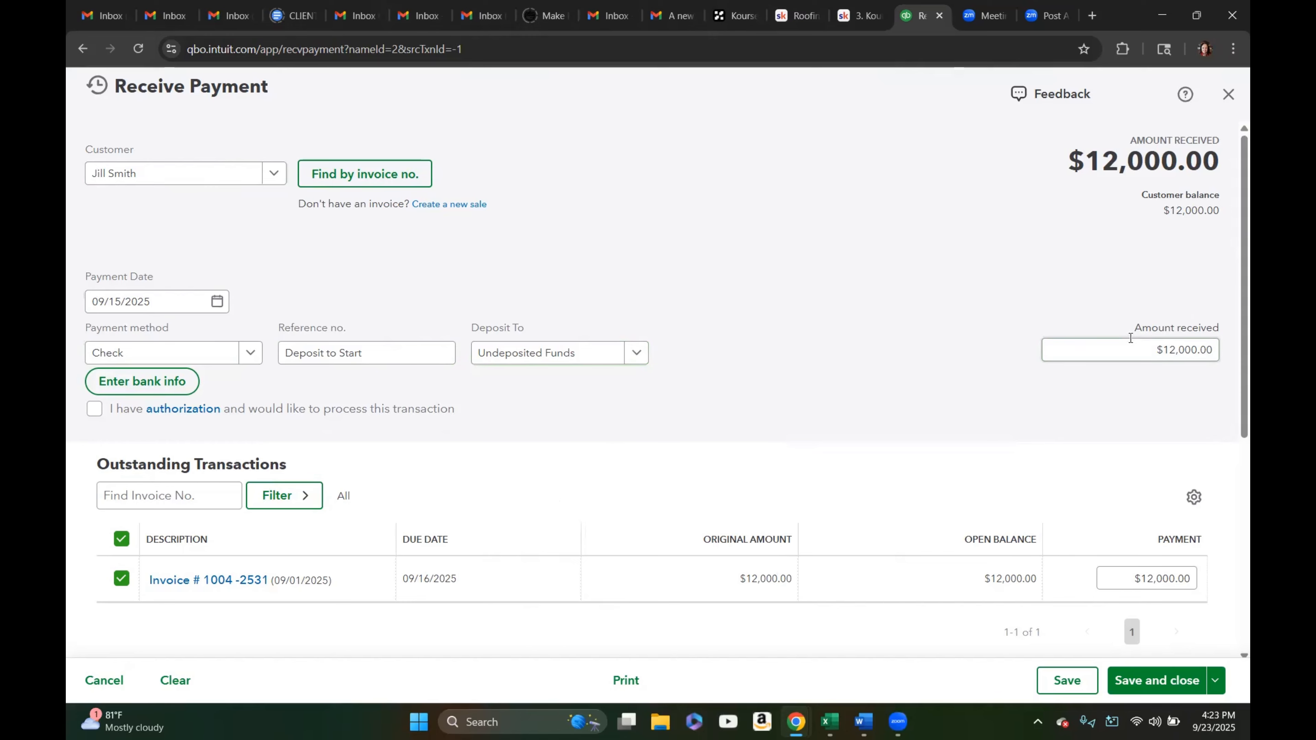
drag(1139, 347, 1211, 347)
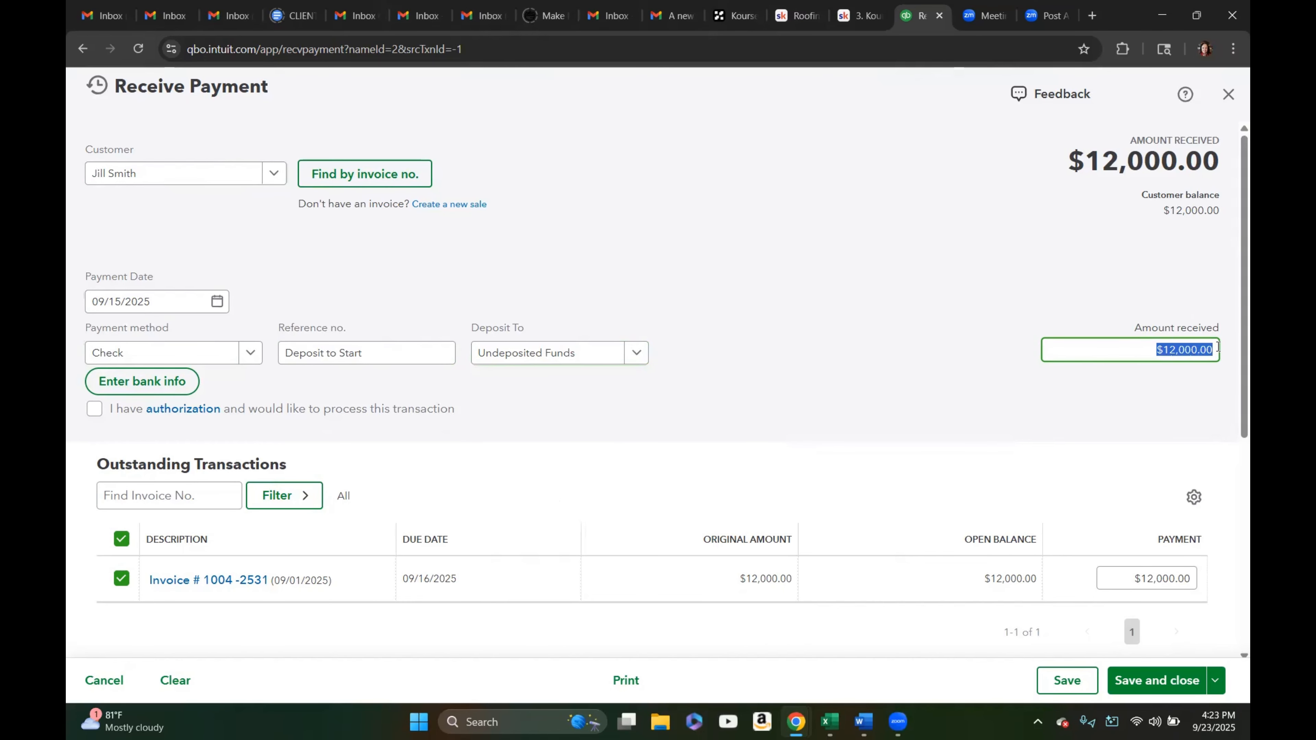
text(5,)
text(000)
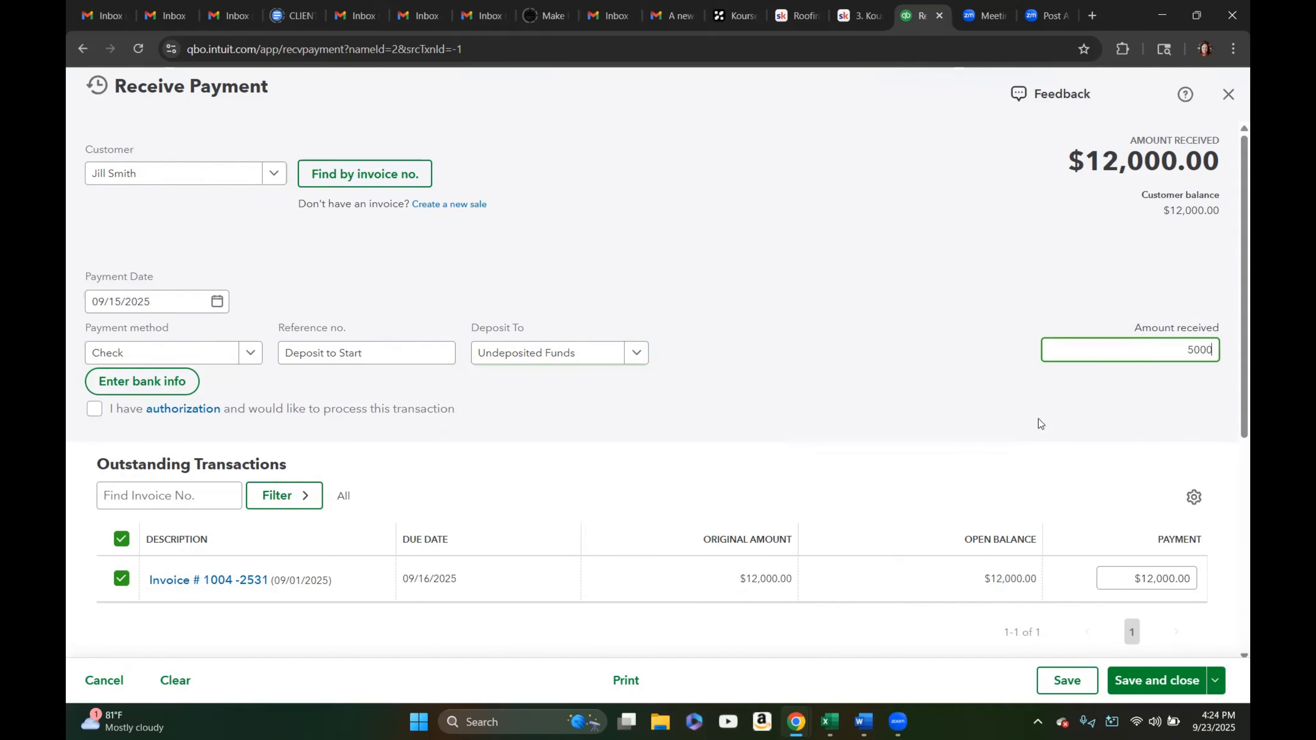
click(981, 444)
scroll(853, 444, down, 3)
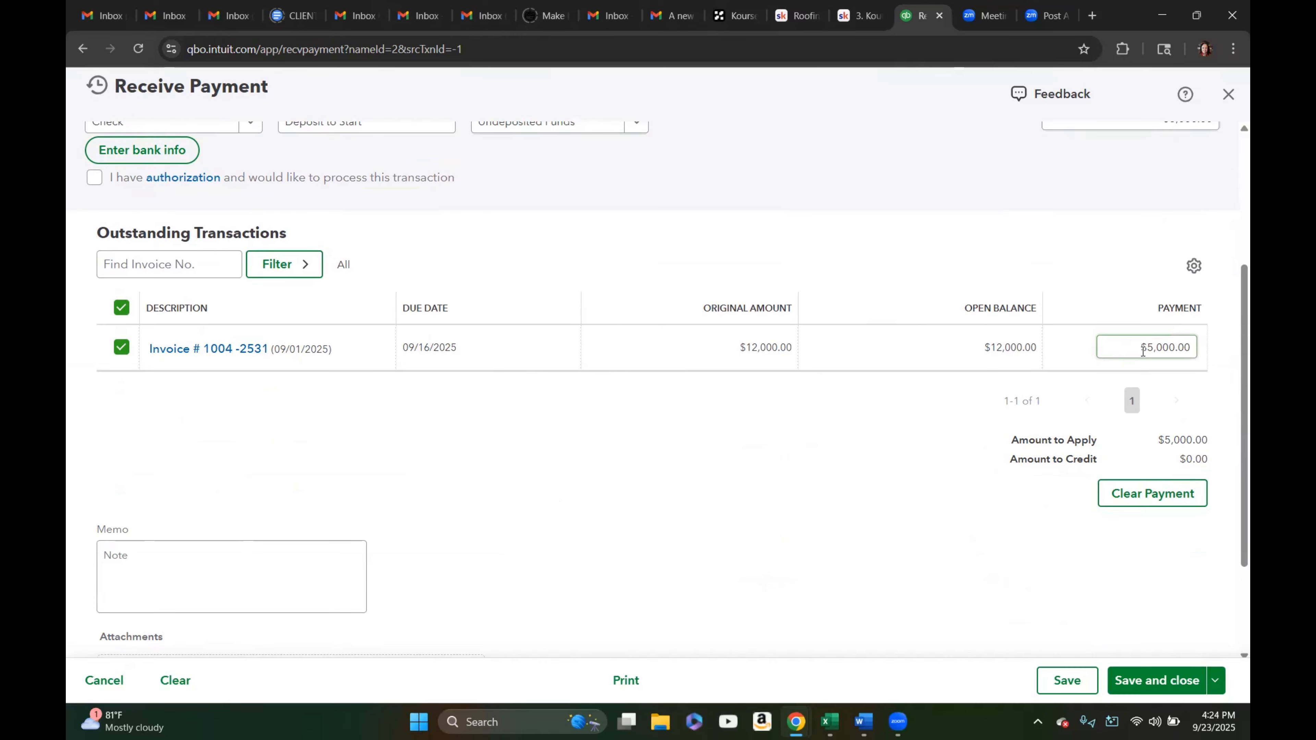
scroll(966, 509, down, 3)
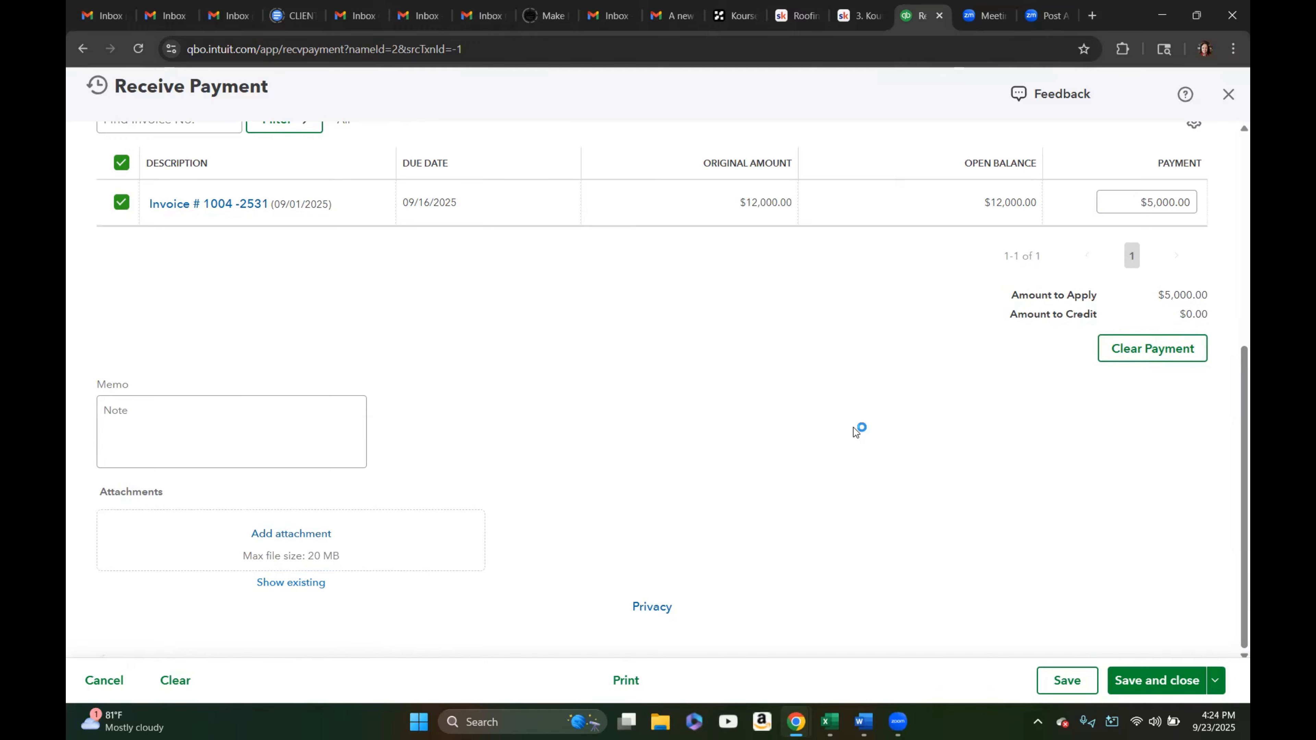
click(1158, 684)
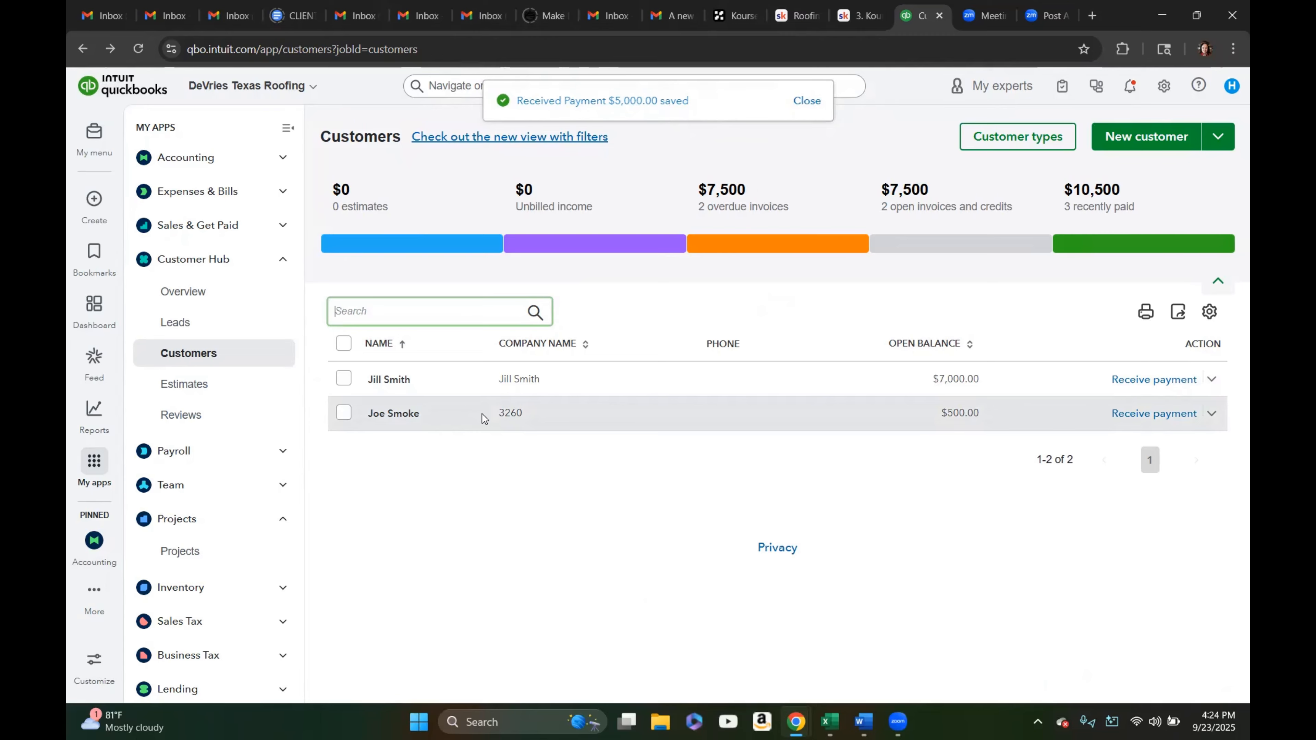
click(1143, 415)
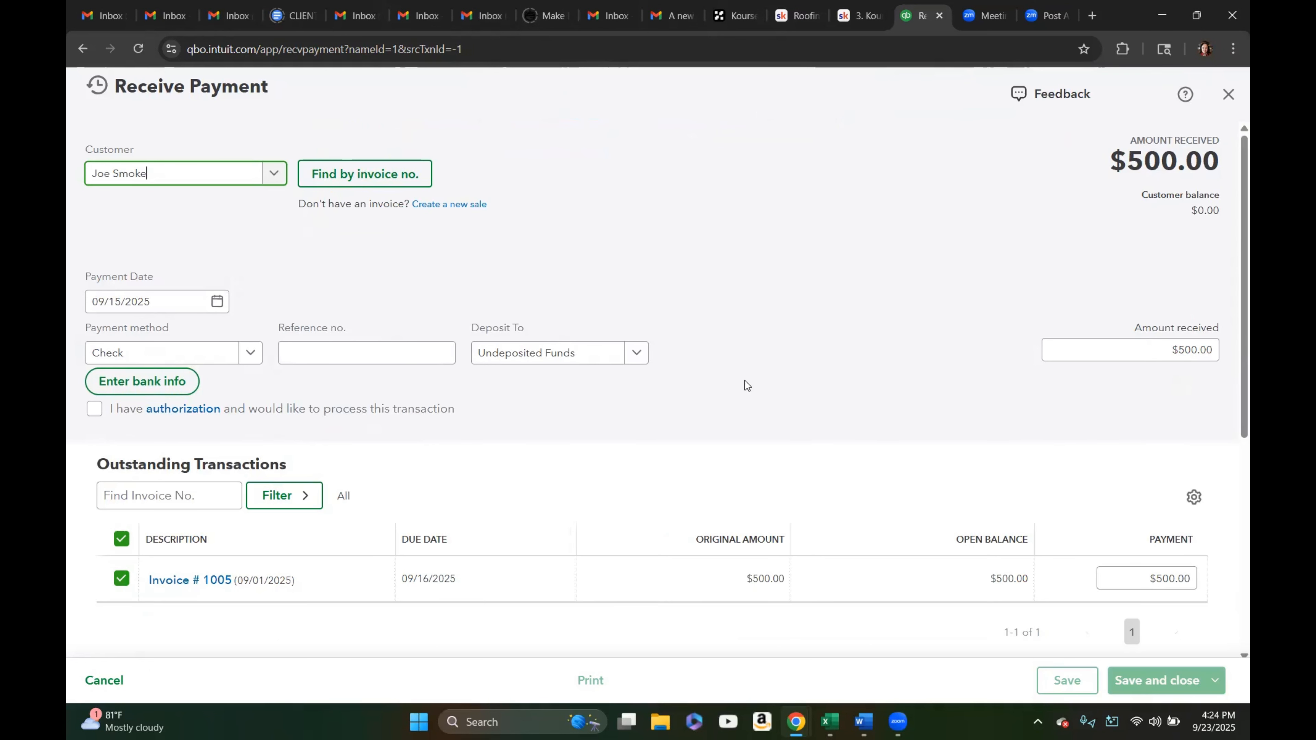
click(320, 353)
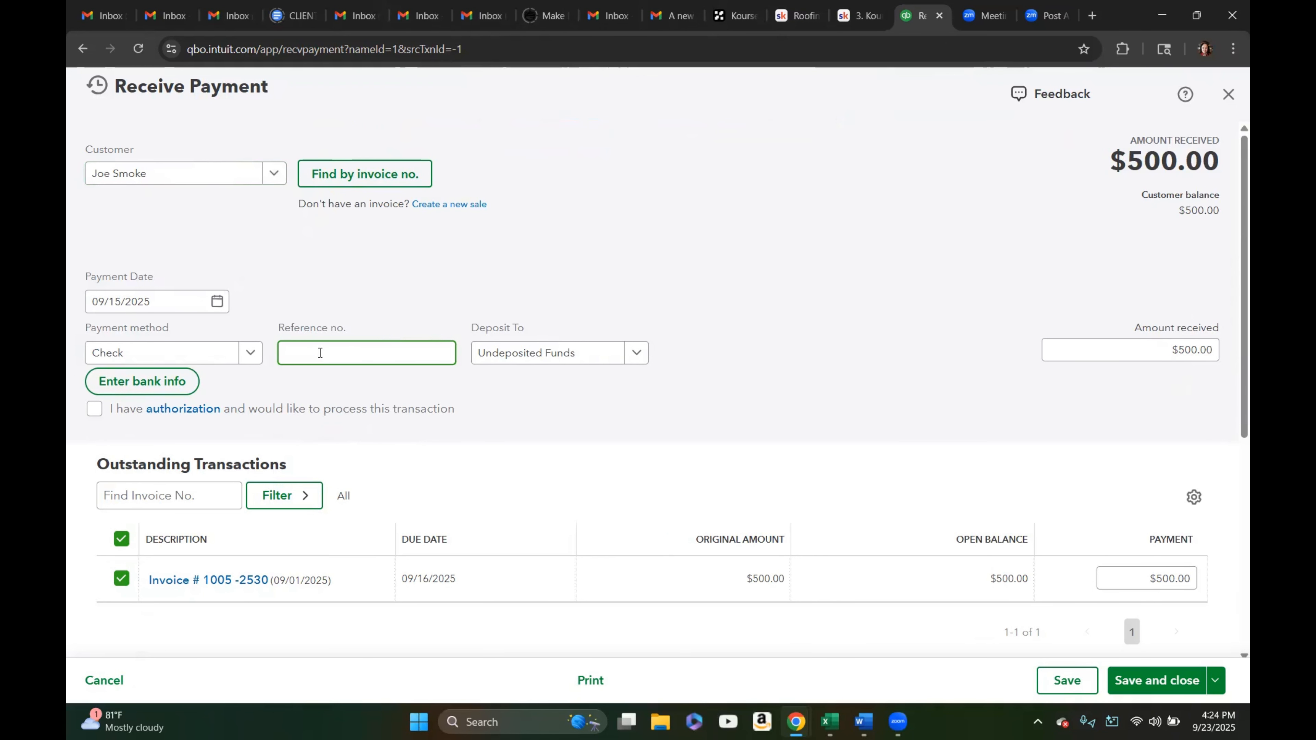
text(2365)
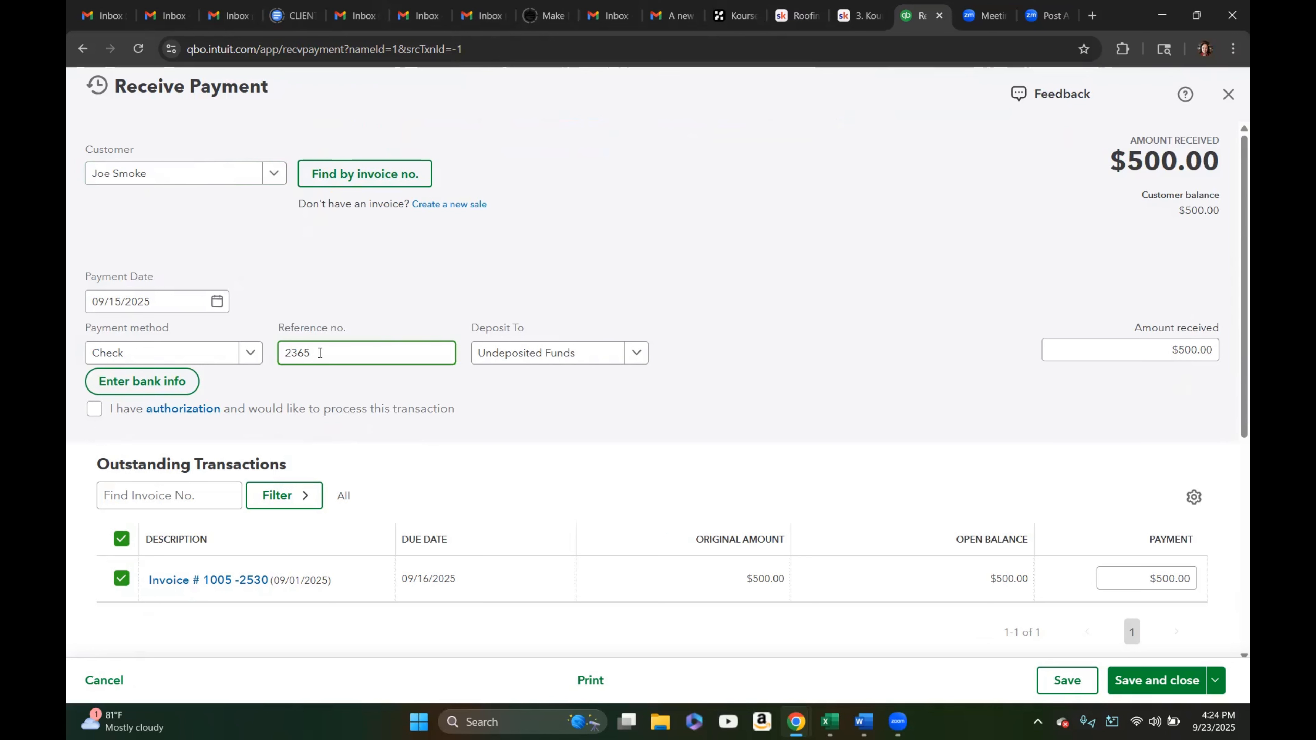
click(218, 308)
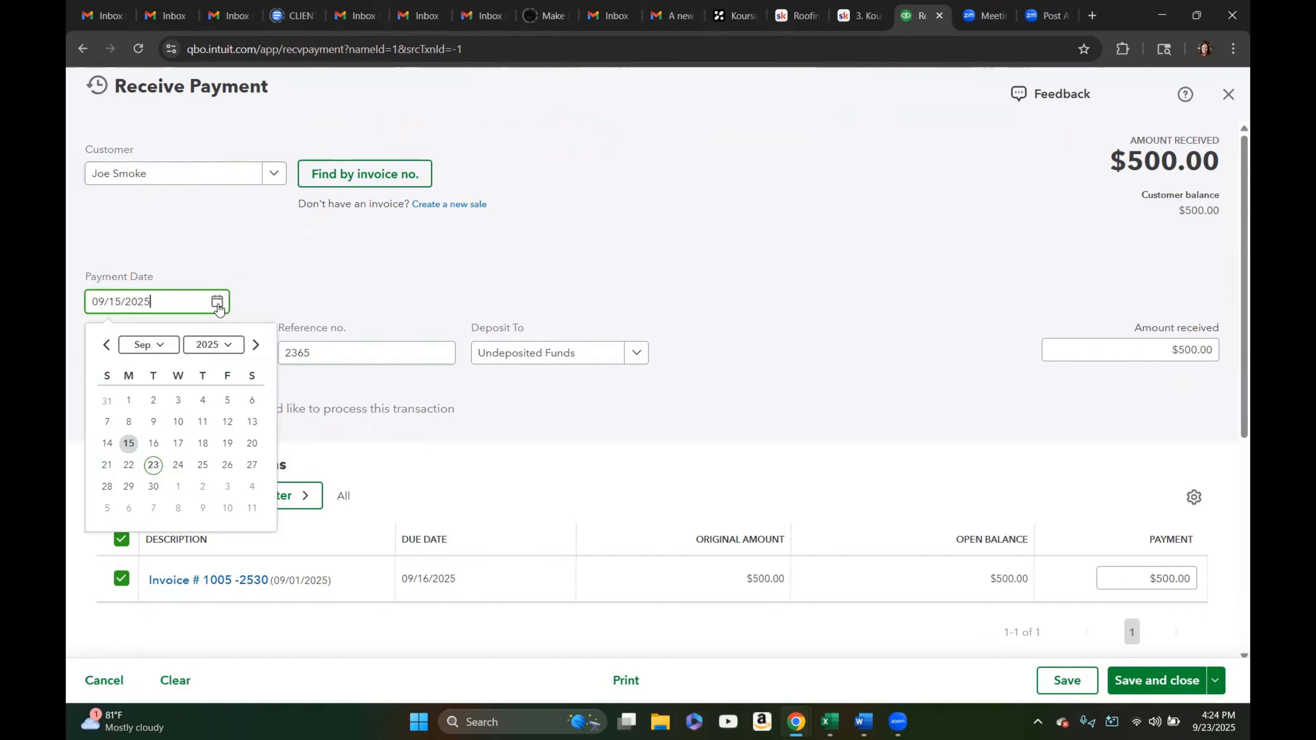
click(252, 424)
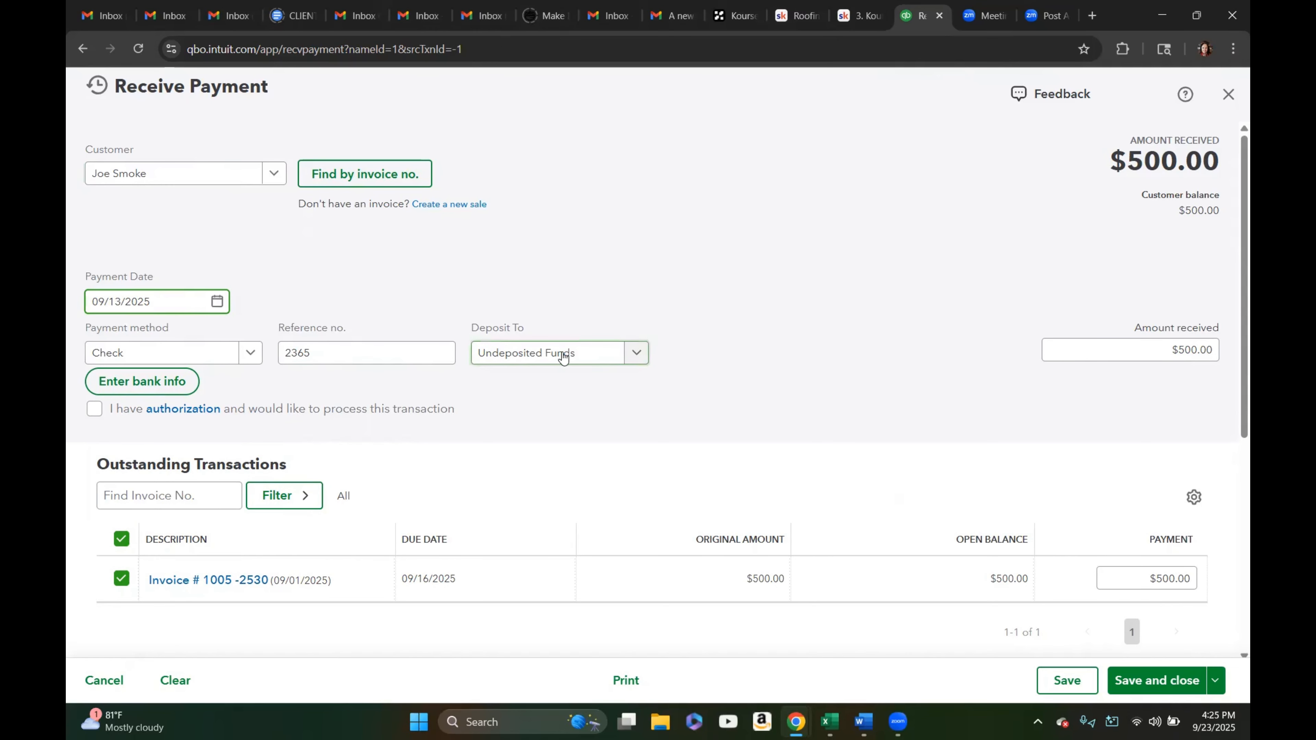
Save and close Joe Smoke's $500.00 payment and collapse the navigation menu
scroll(663, 395, down, 3)
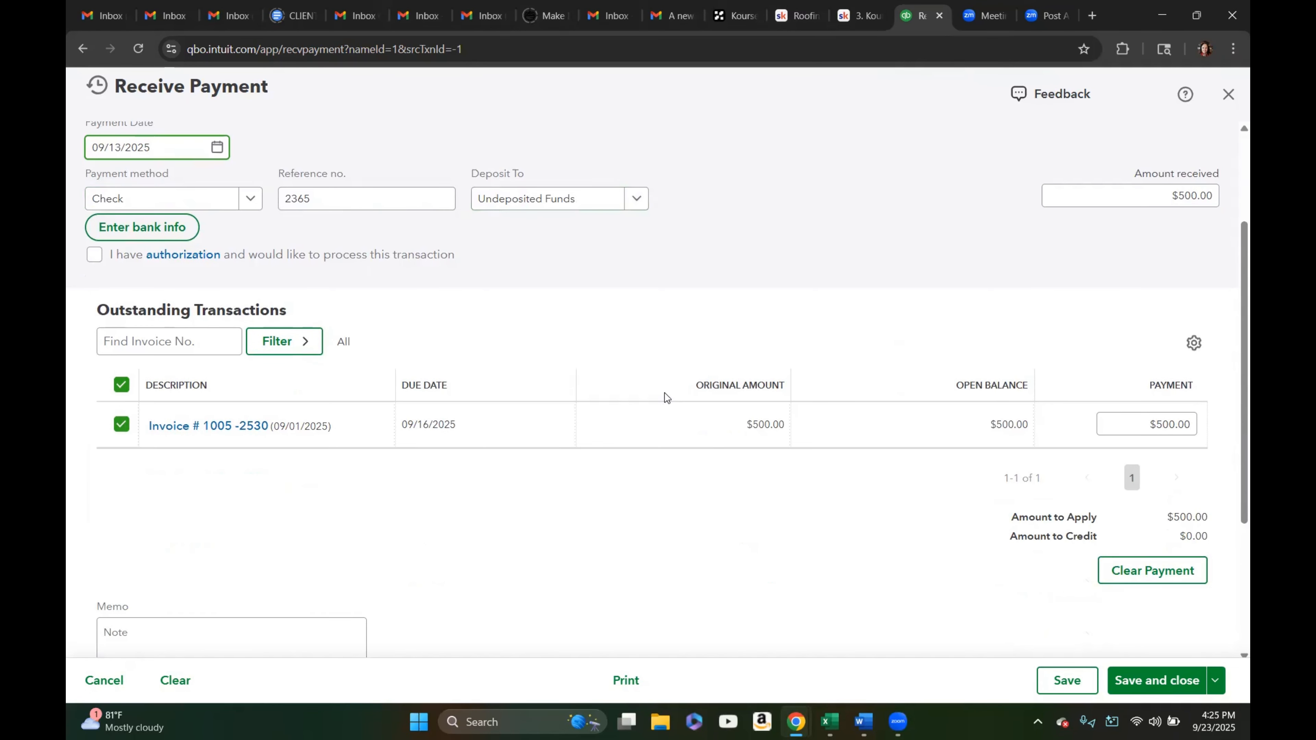
click(1177, 195)
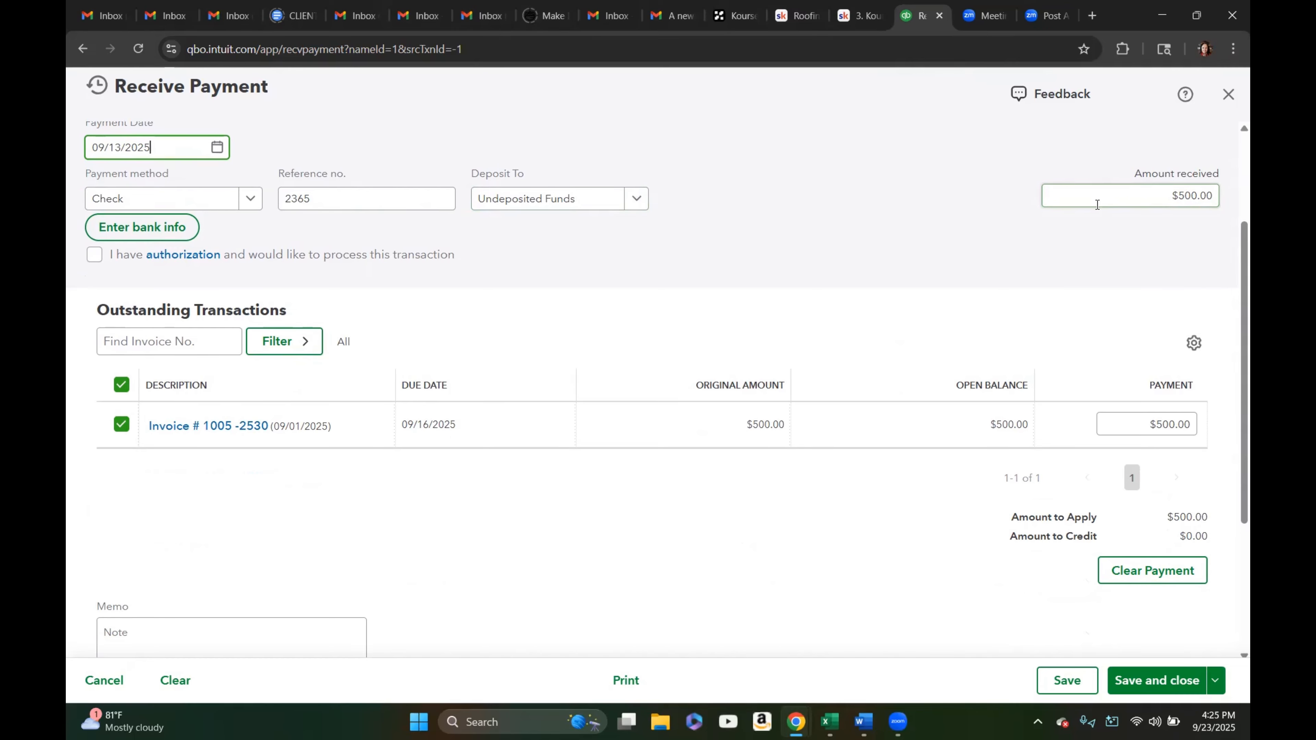
drag(1165, 195, 1217, 194)
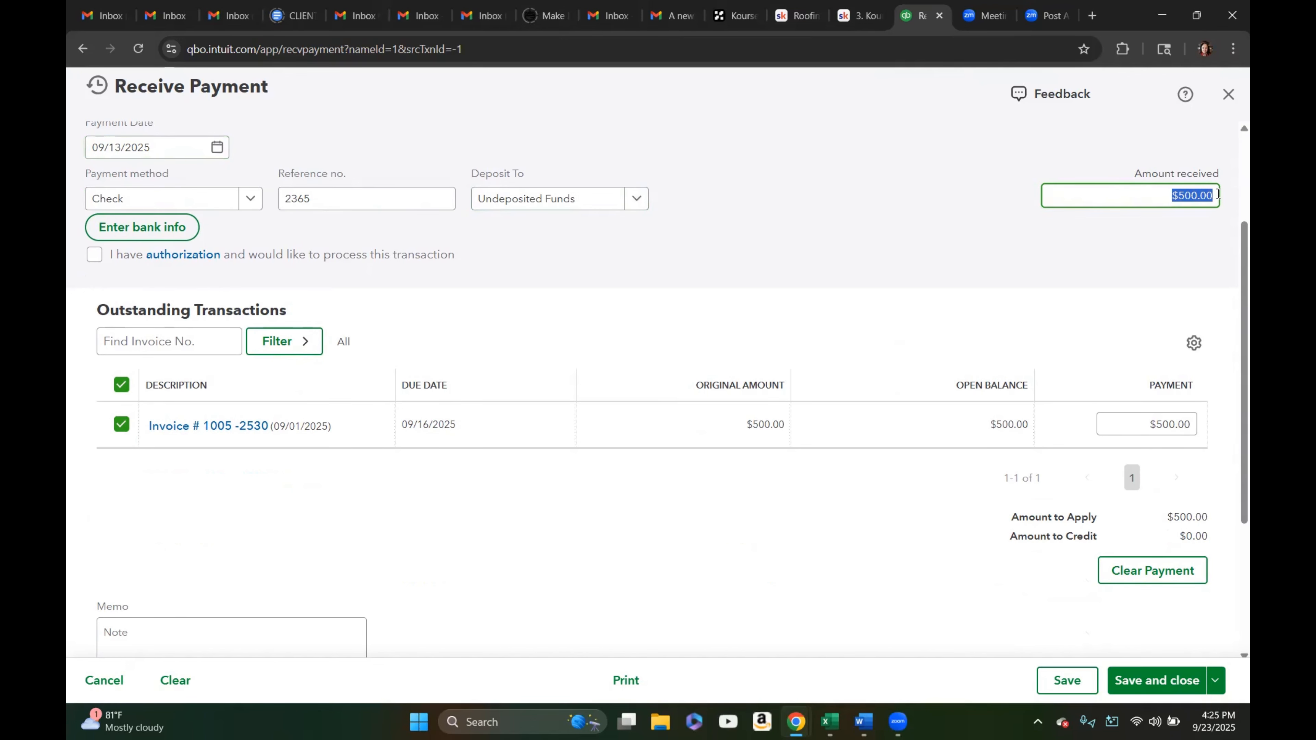
click(1096, 255)
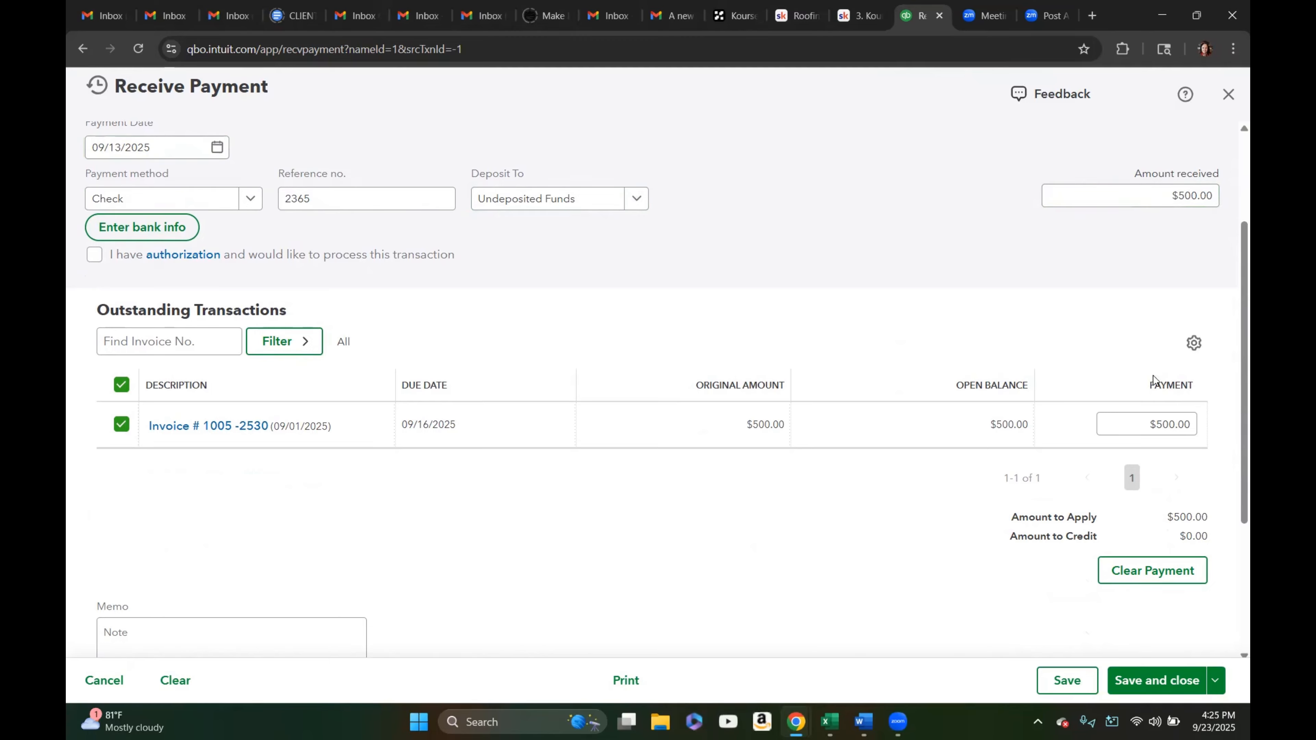
click(1165, 424)
scroll(925, 447, down, 3)
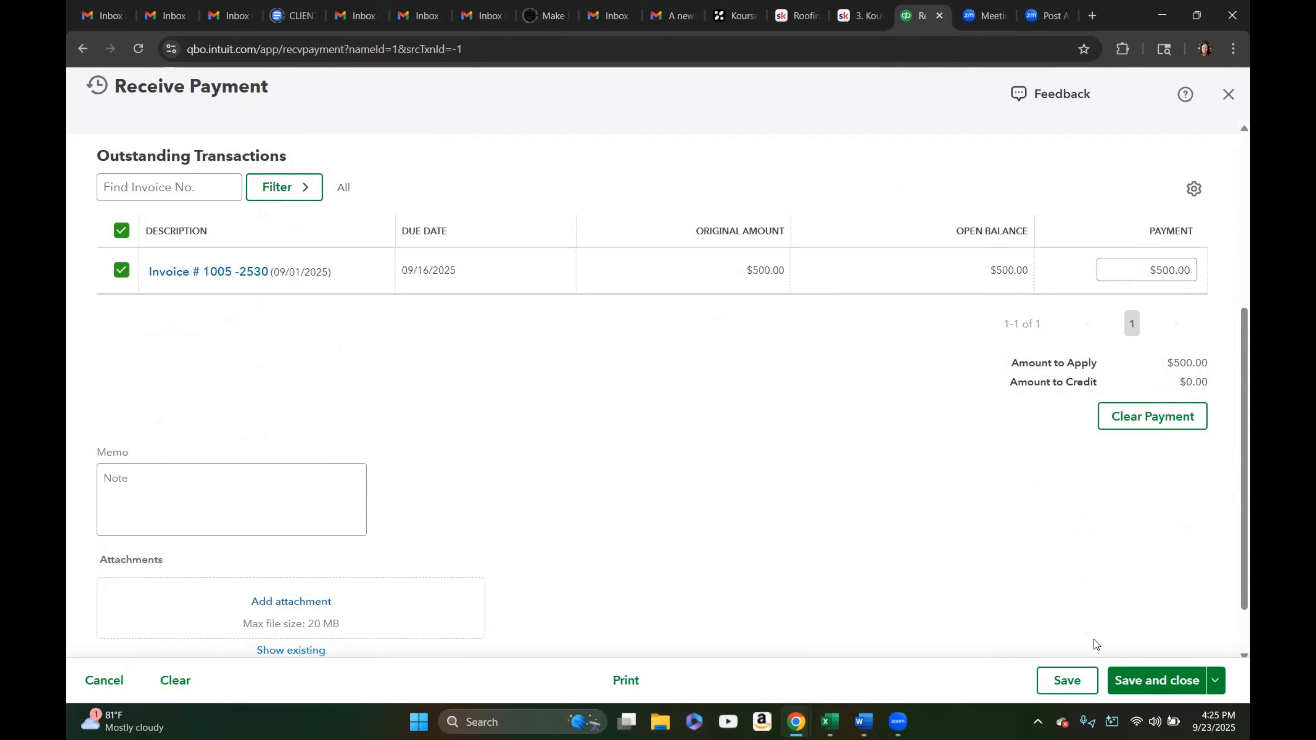
click(1138, 686)
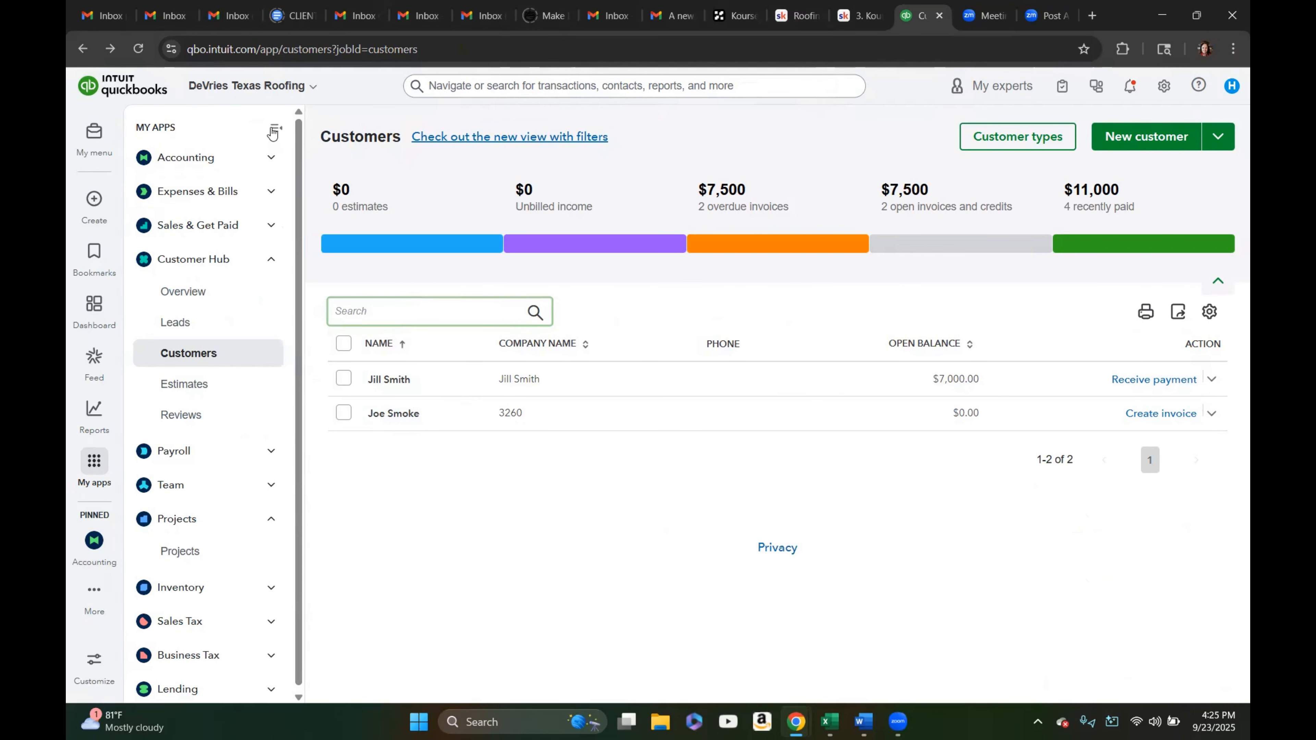
click(273, 132)
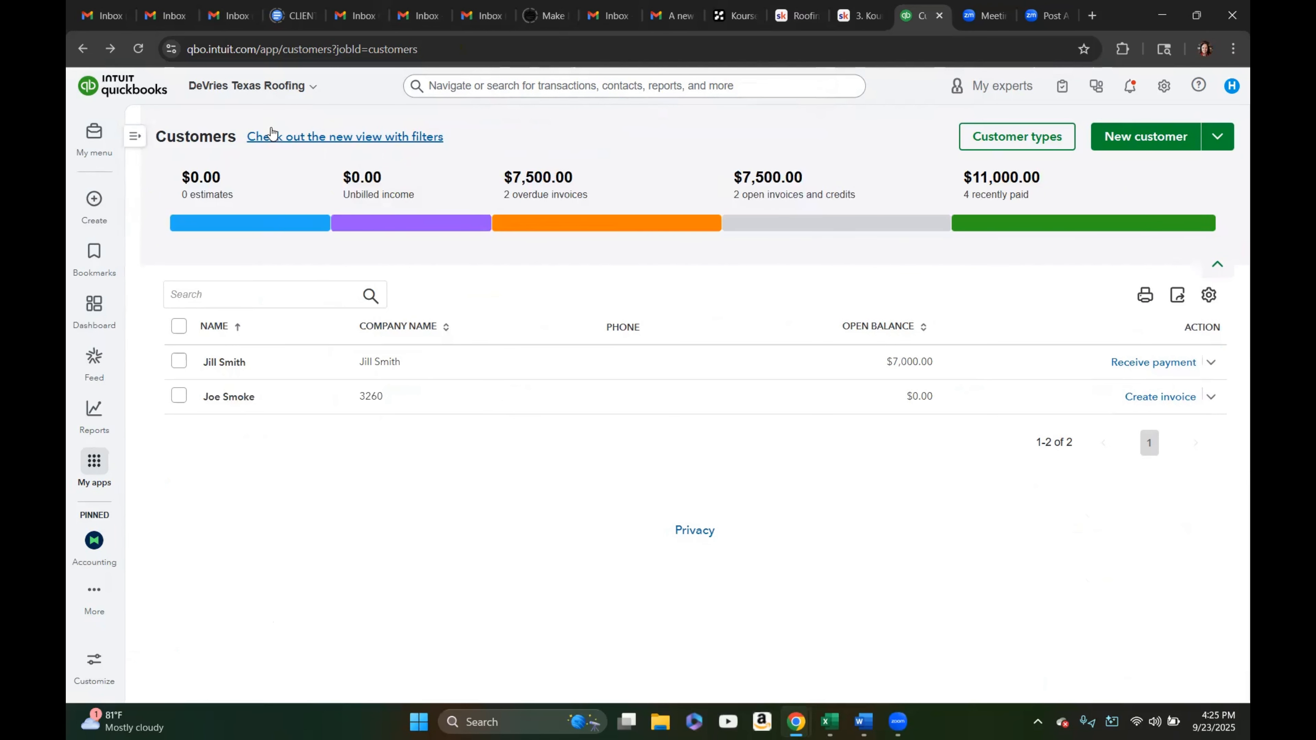
Start a new bank deposit into the Wells Fargo-Checking account dated 09/16/2025
click(94, 201)
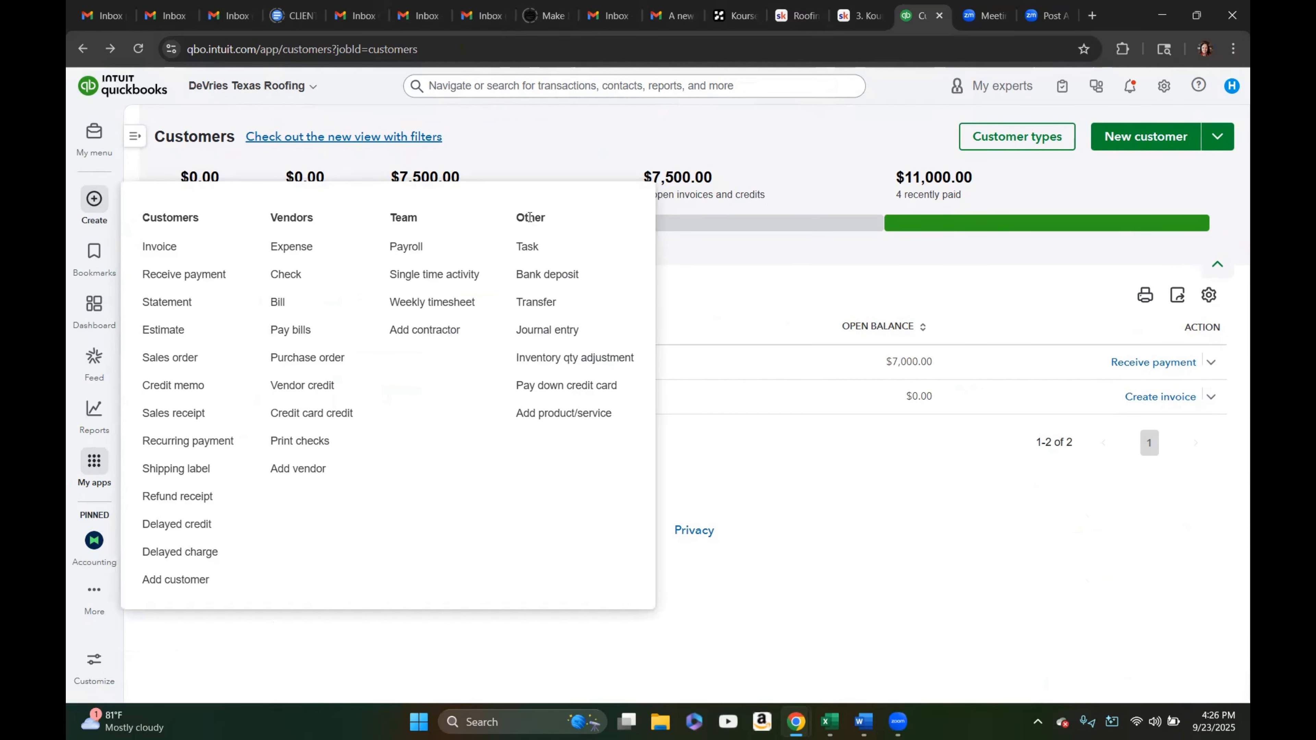
click(549, 279)
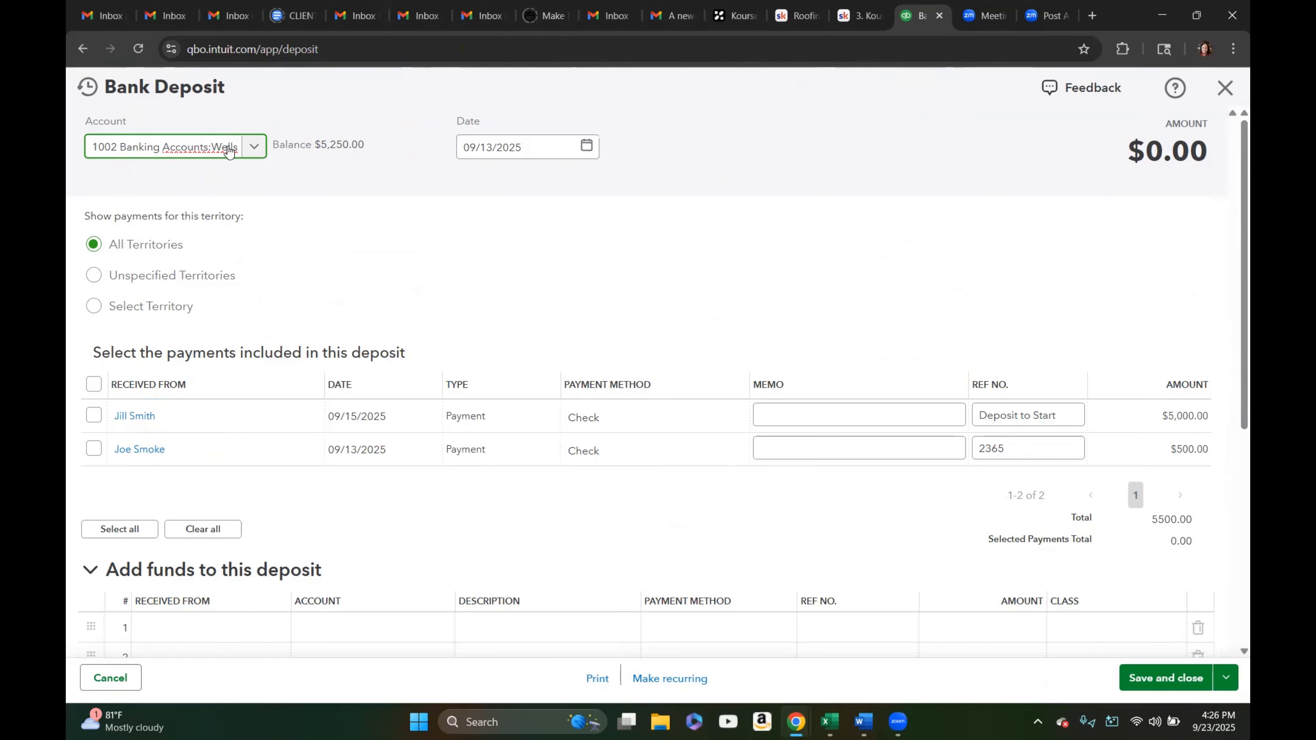
click(255, 151)
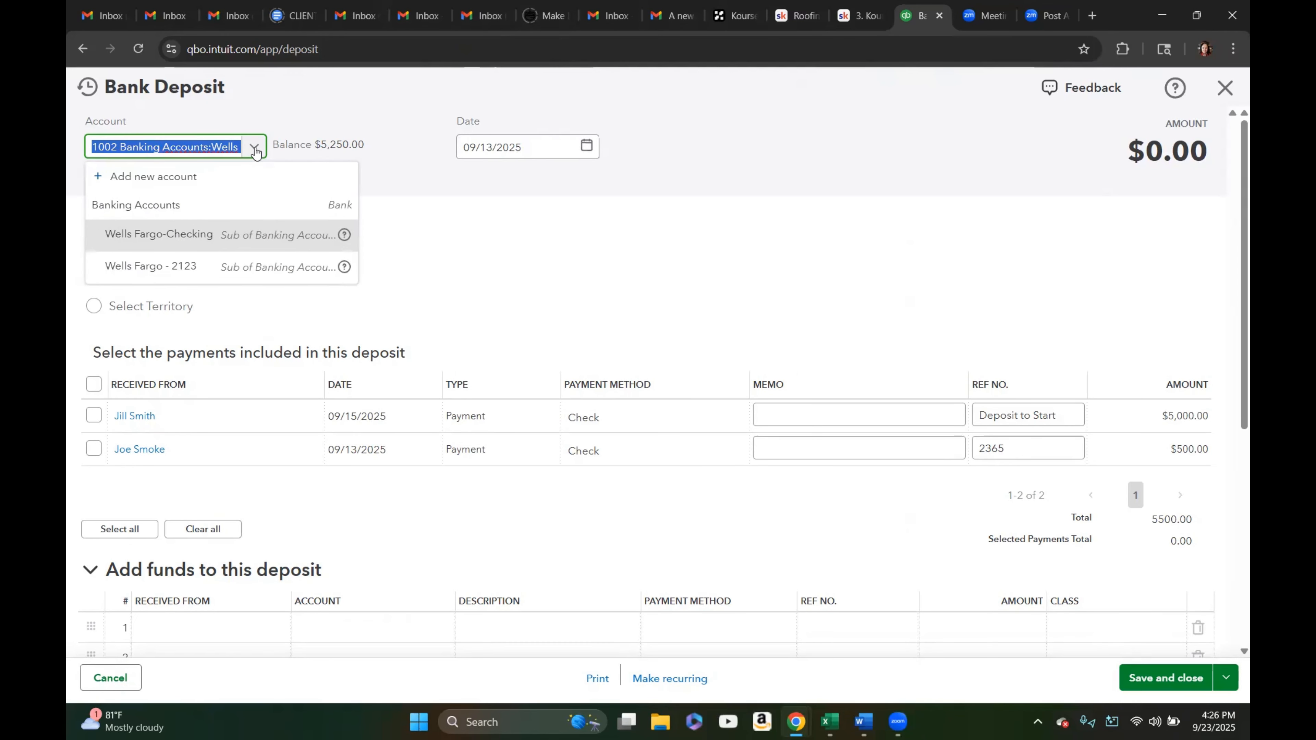
click(200, 235)
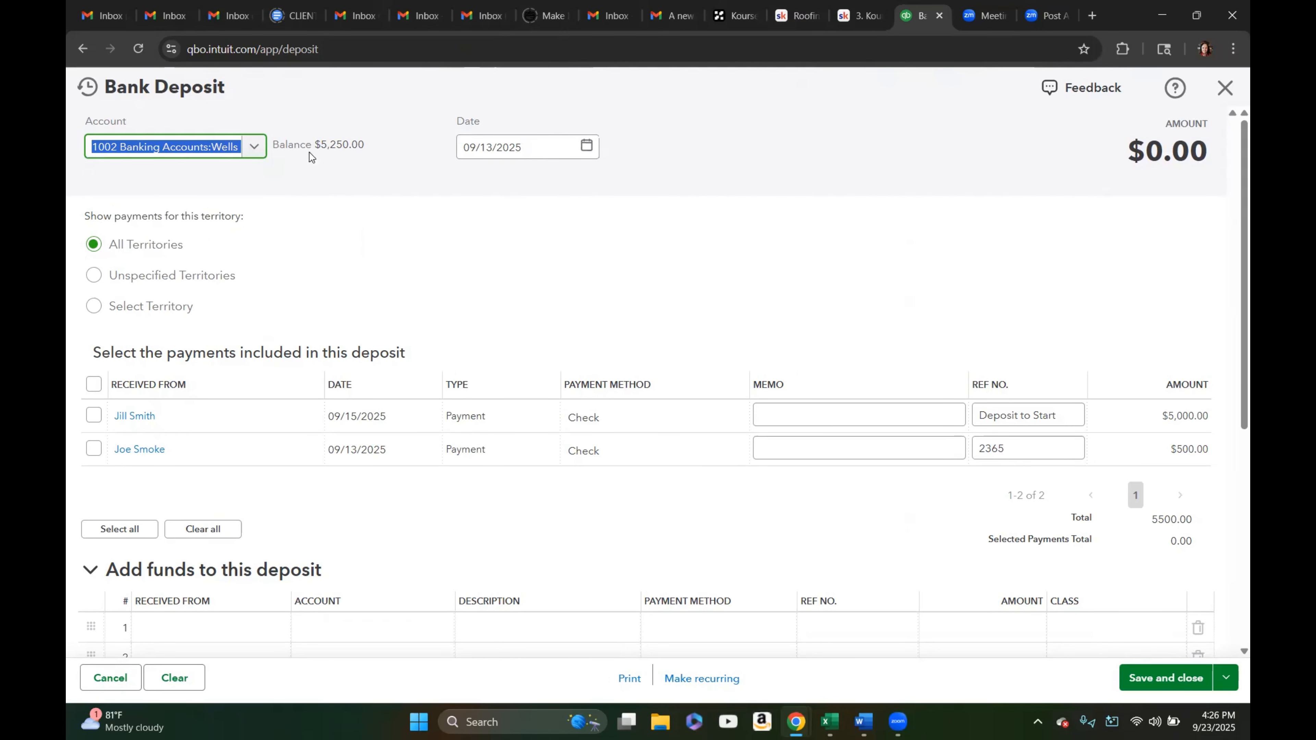
click(585, 150)
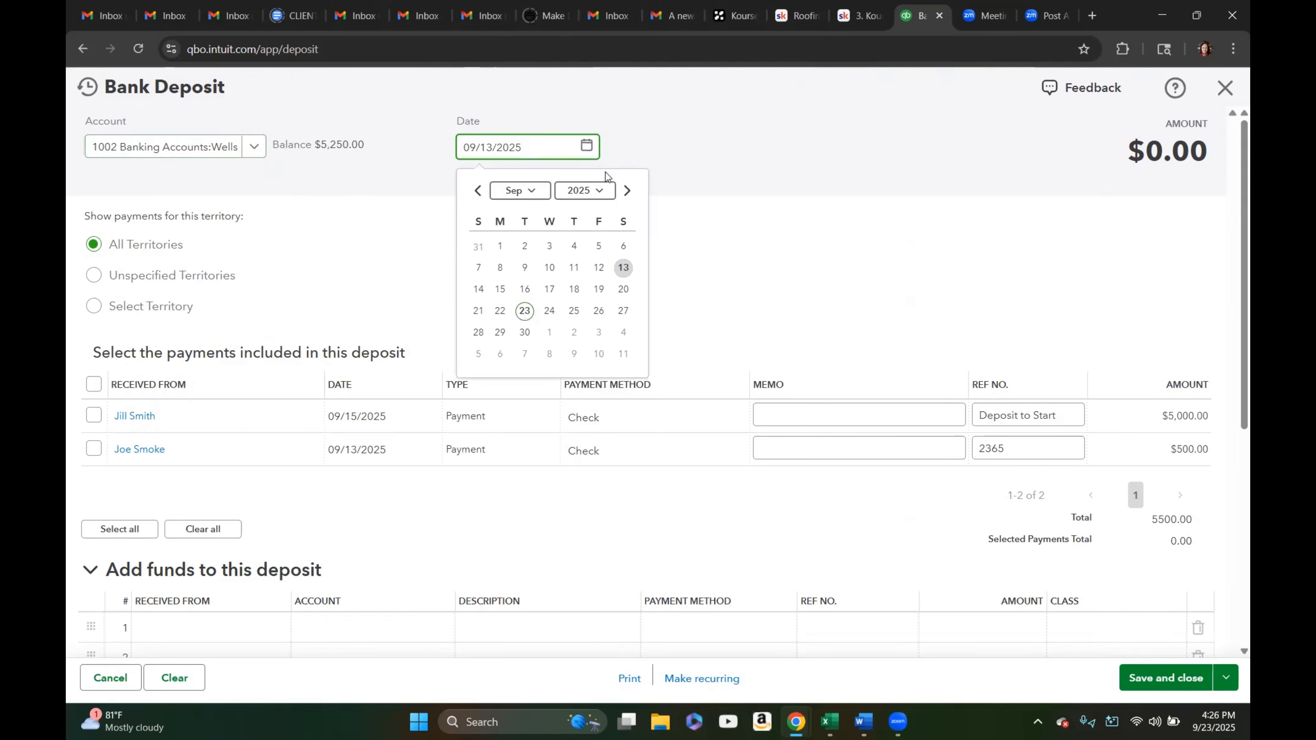
click(525, 288)
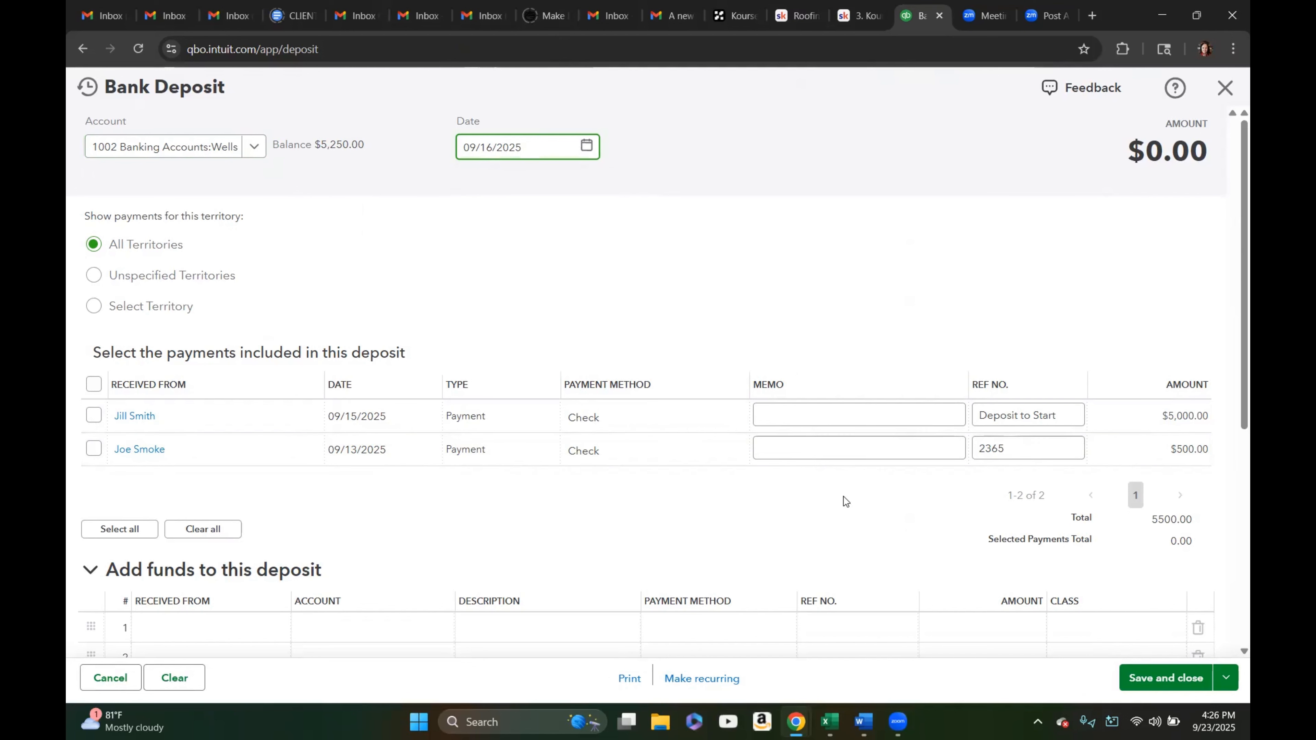
Add an other-funds line to account 4003 Roof Repairs with the description 'Cash Repair'
scroll(846, 501, down, 4)
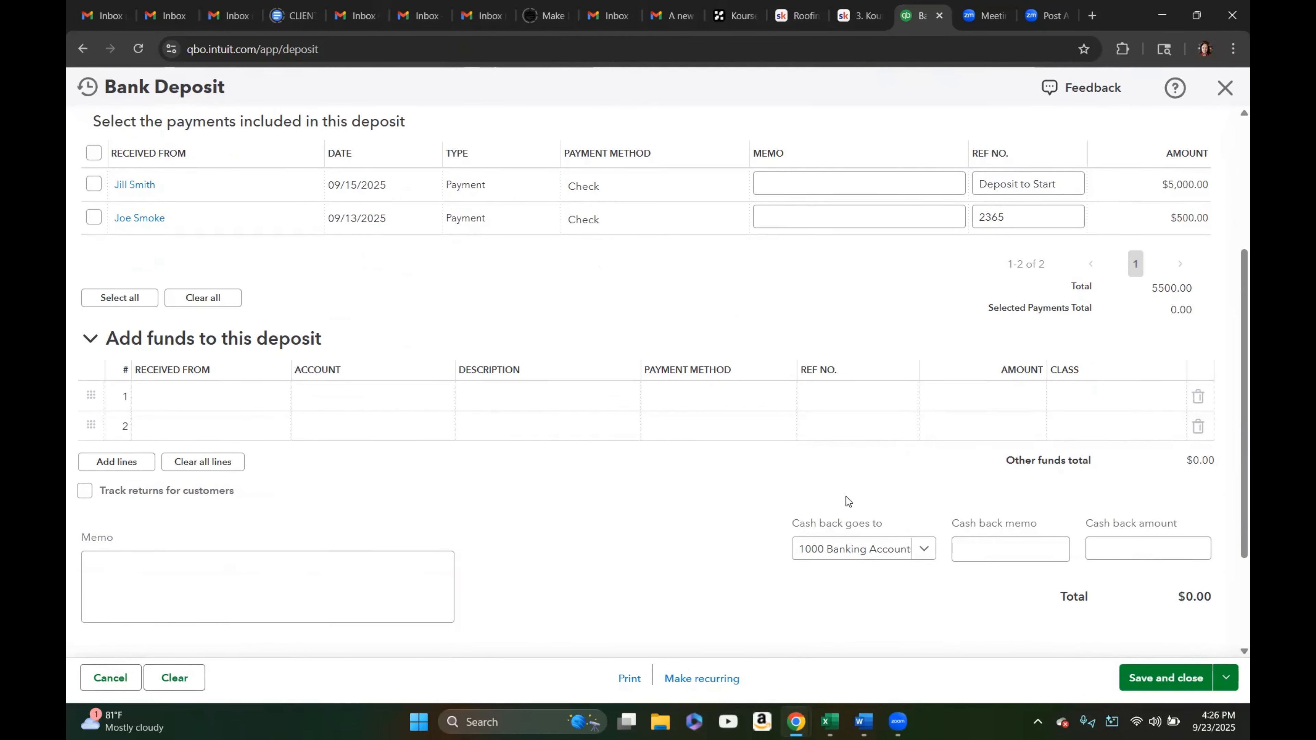
click(410, 402)
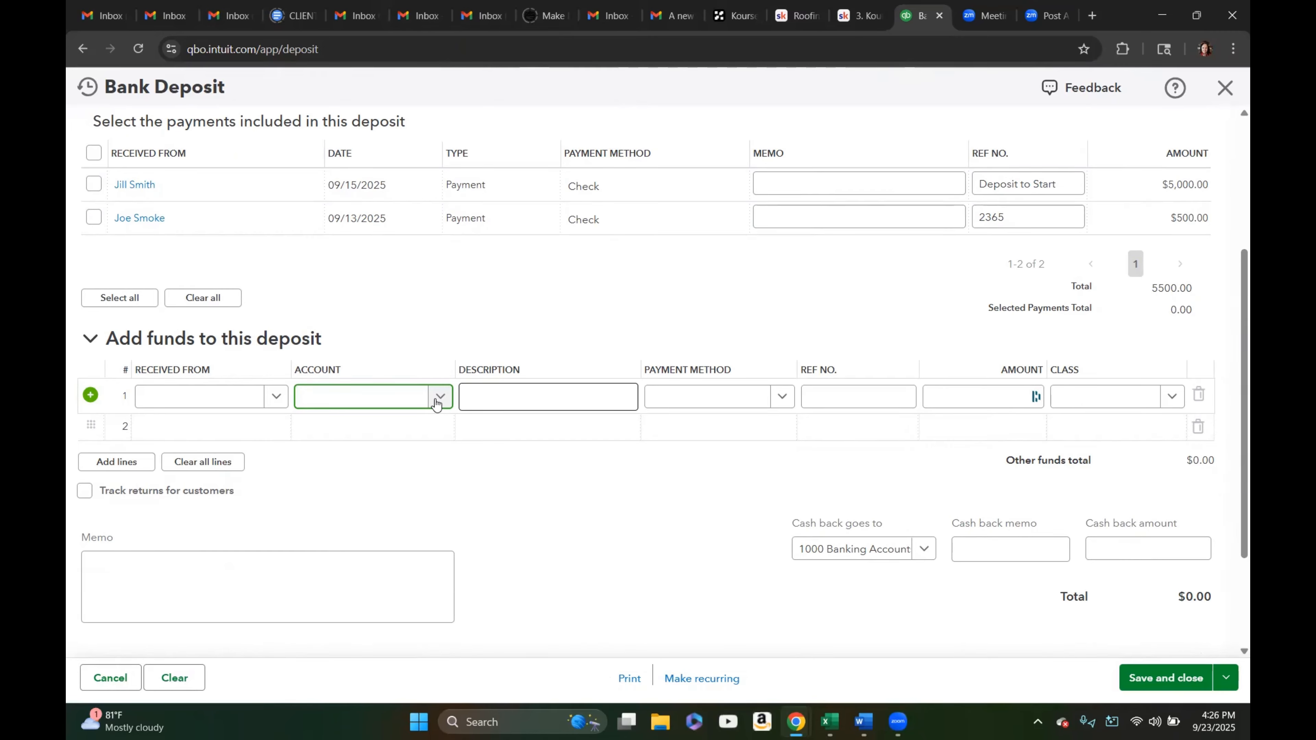
click(439, 397)
text(repair)
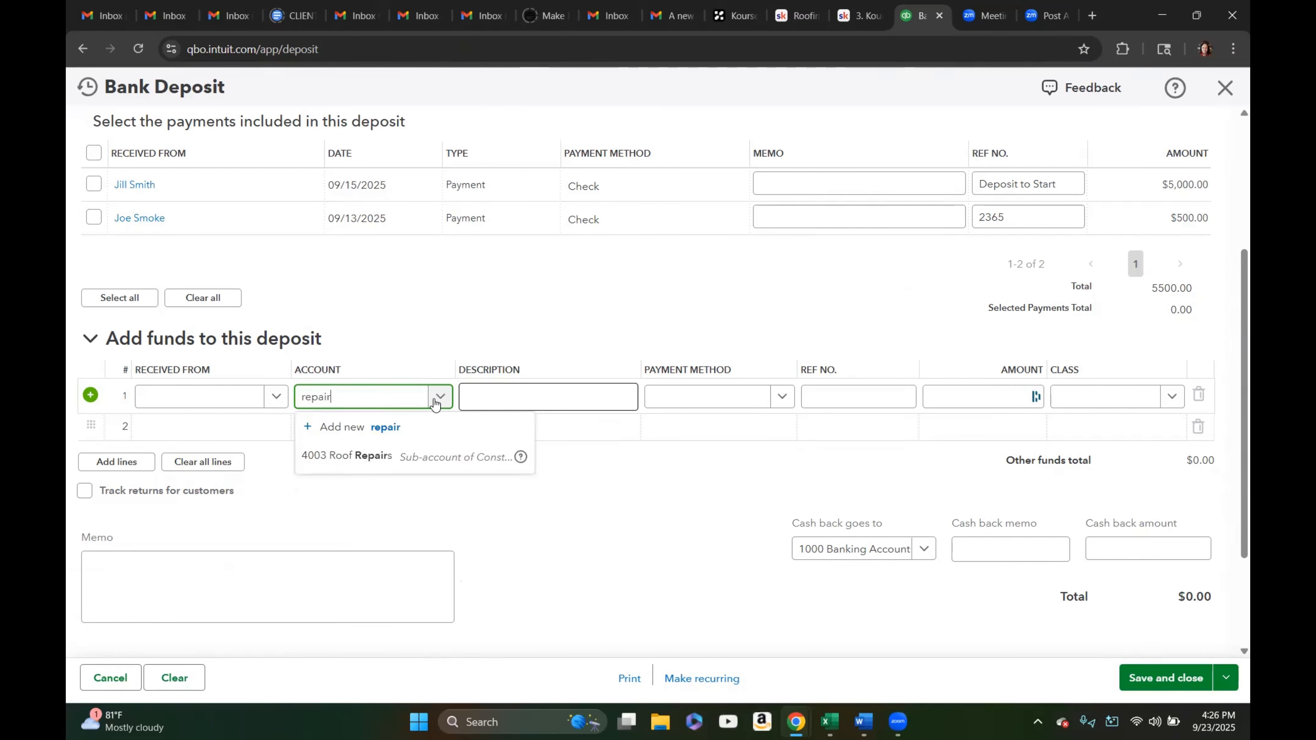
click(434, 457)
click(510, 399)
text(Cash Repair)
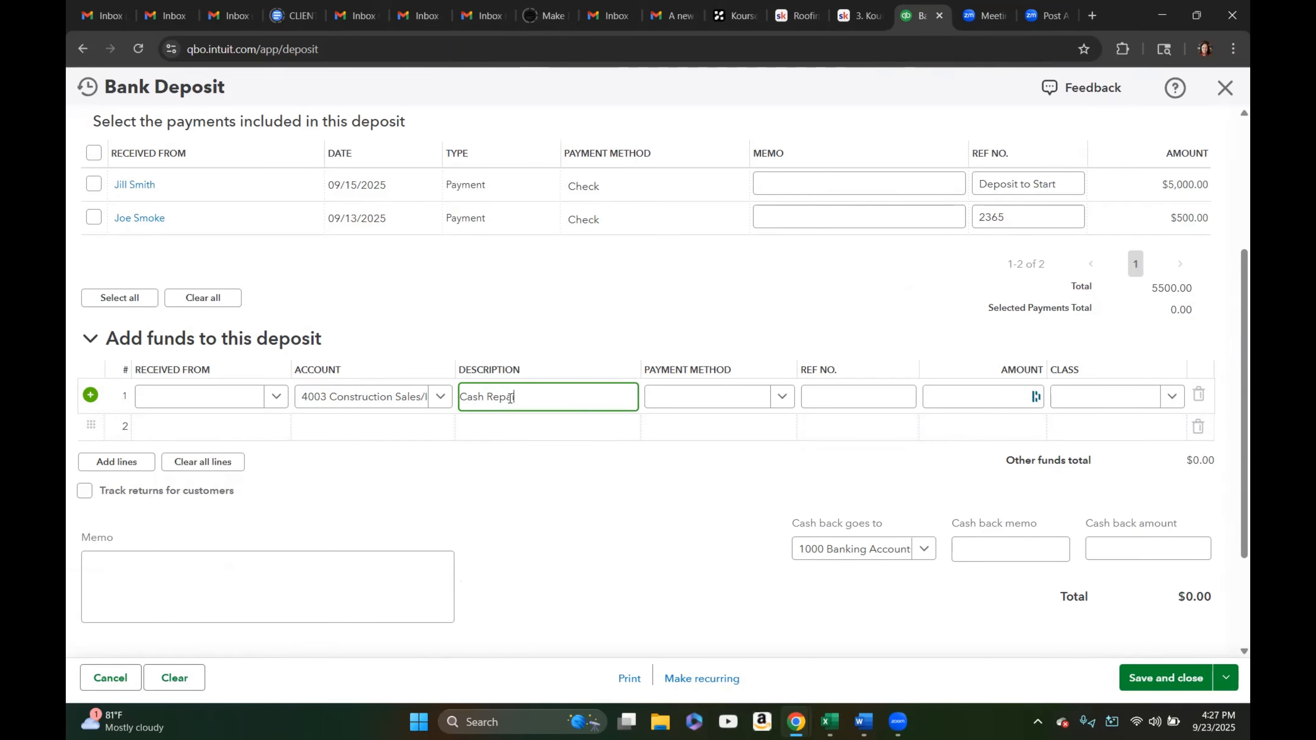
Set the line amount to 4050 and its class to Roofing Sales
click(953, 392)
text(400)
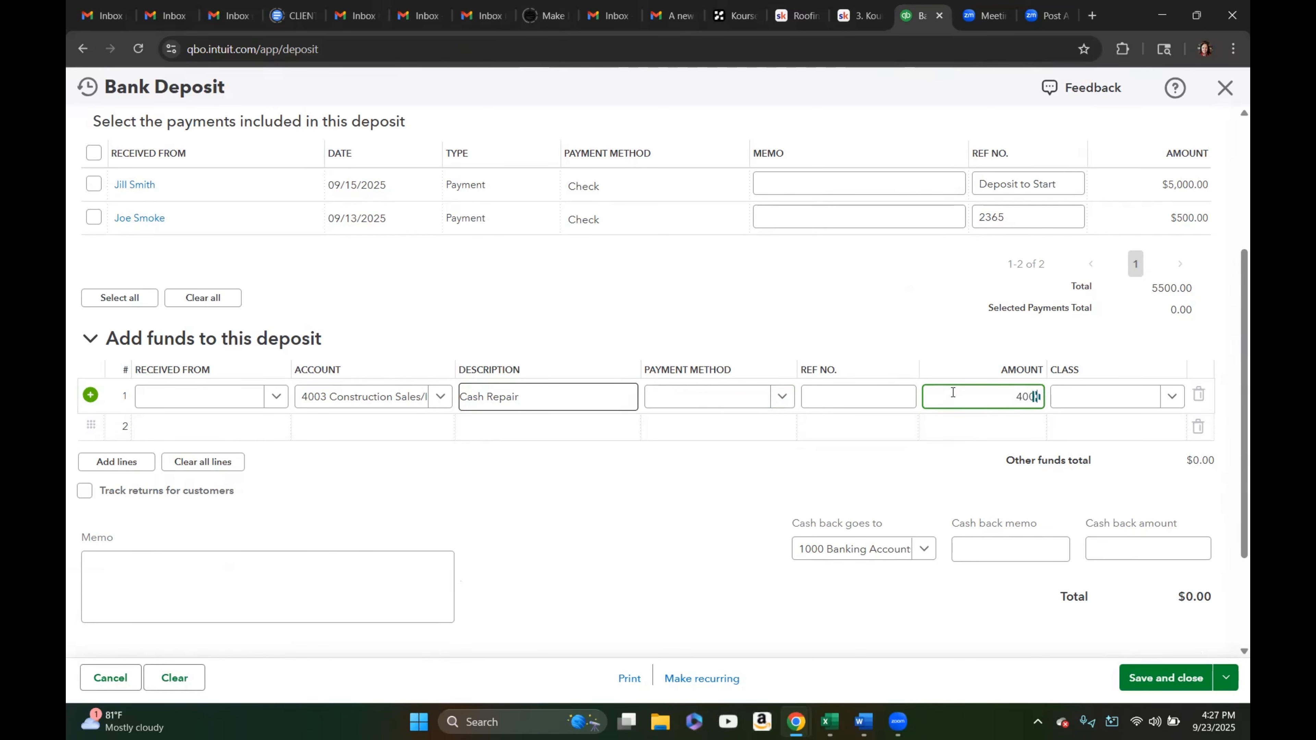
text(50)
click(1153, 397)
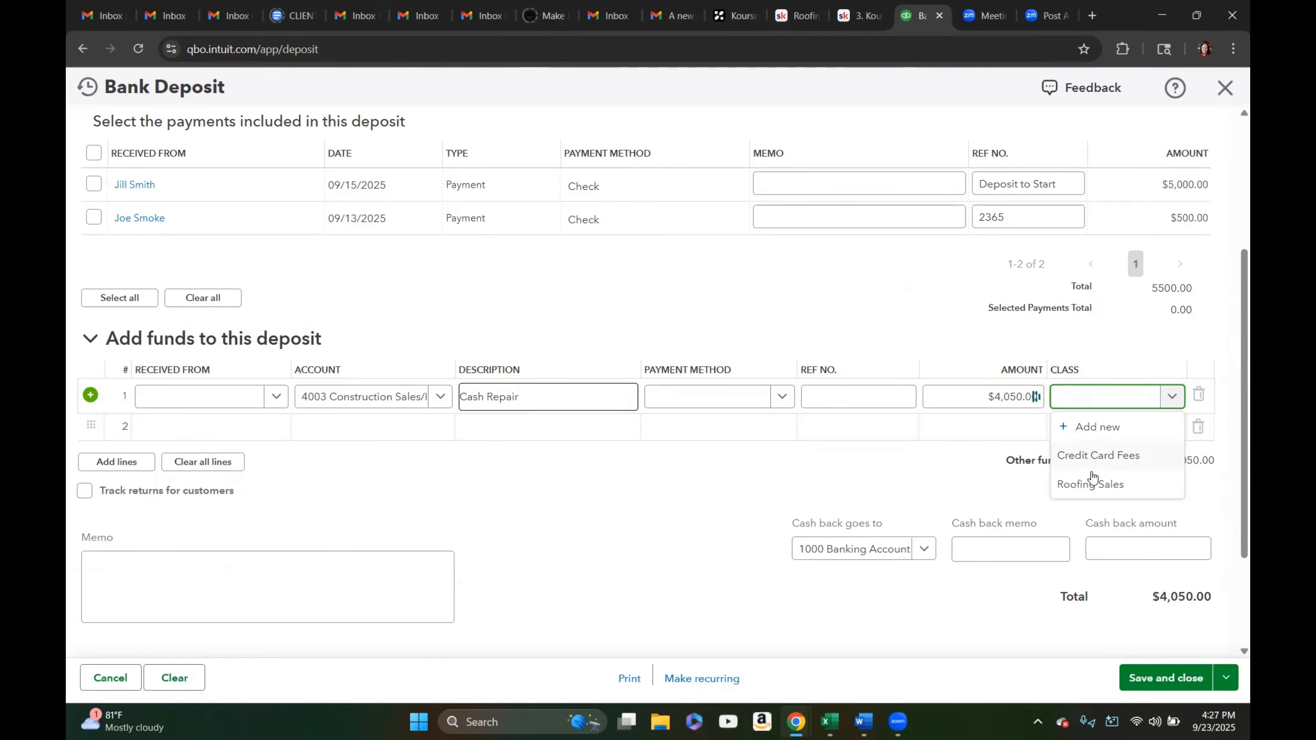
click(1089, 485)
click(720, 514)
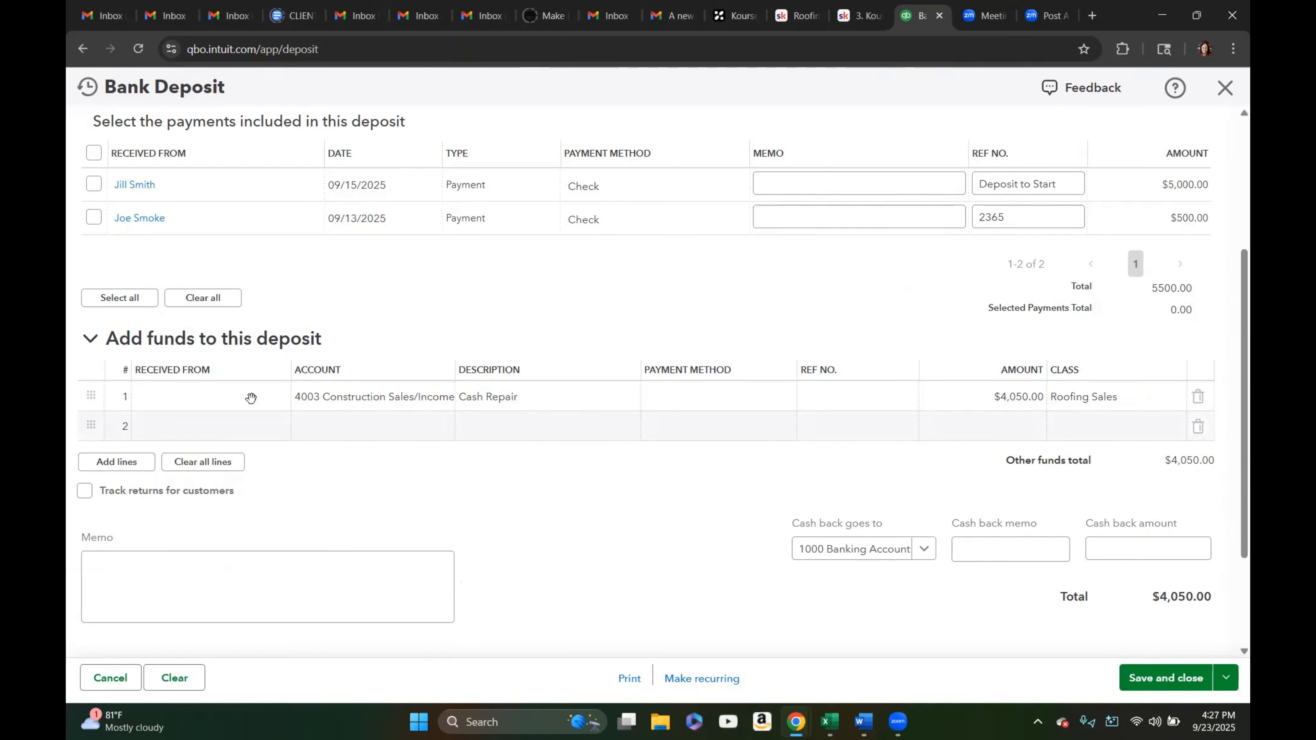
Create a new customer named Cash Customers as the line's received-from name
click(224, 397)
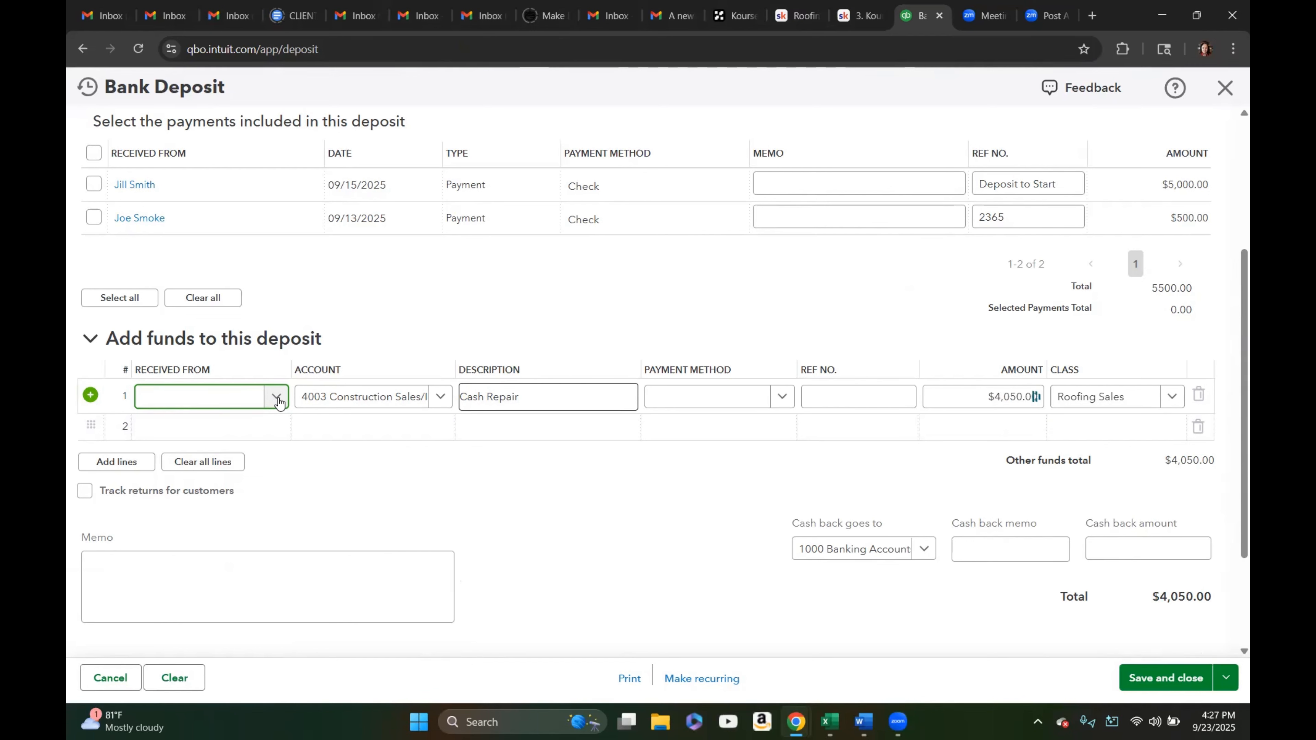
text(Cash )
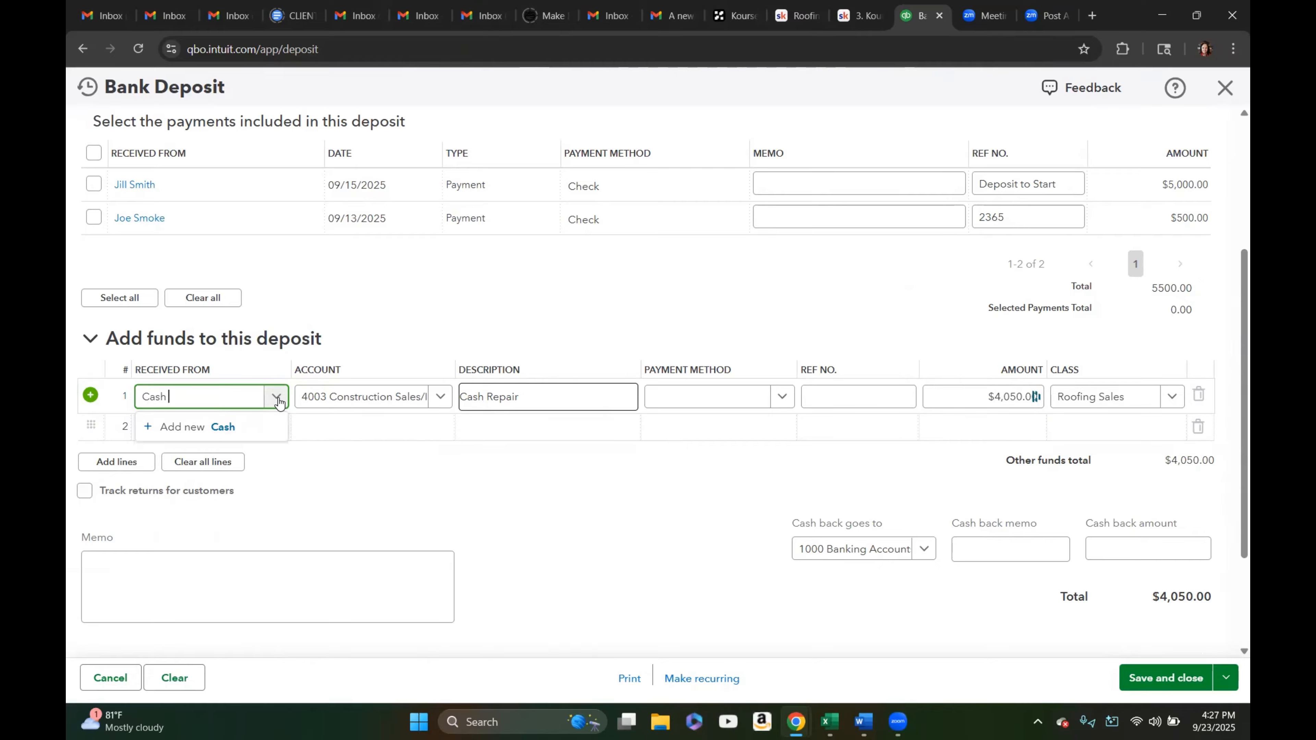
text(Customers)
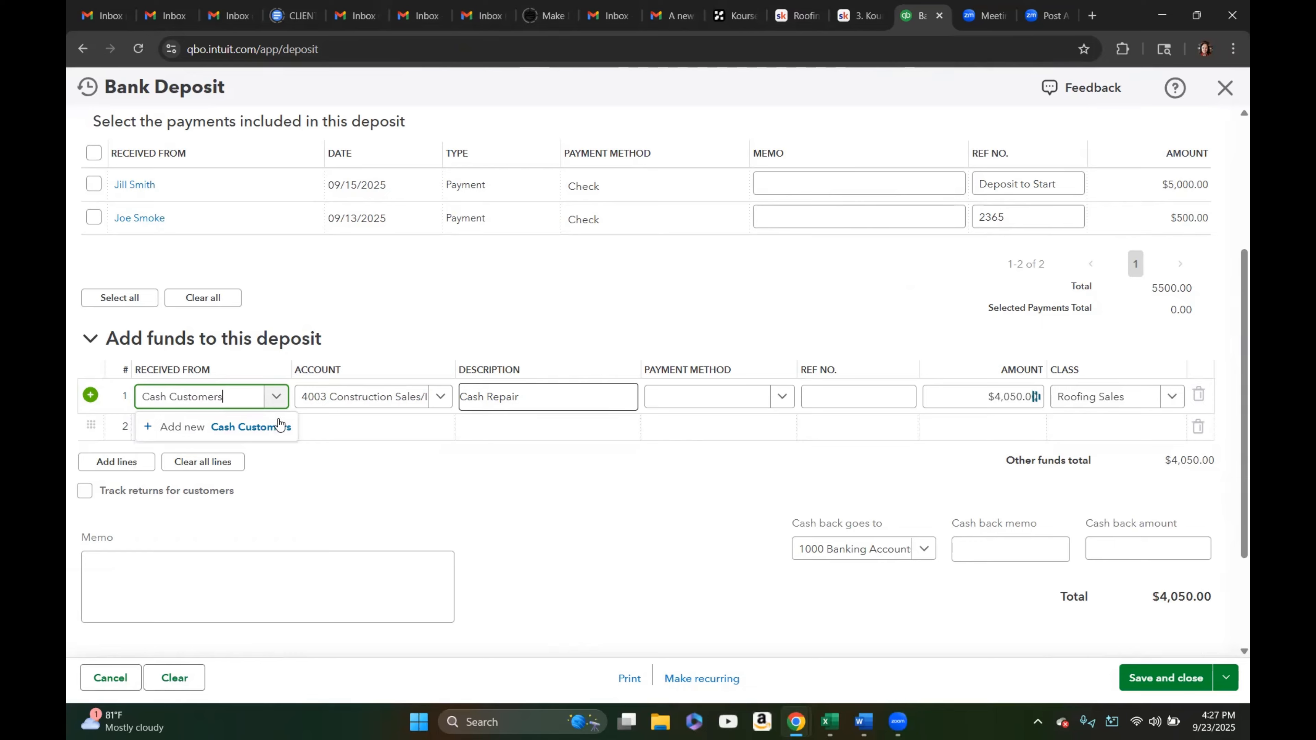
click(273, 427)
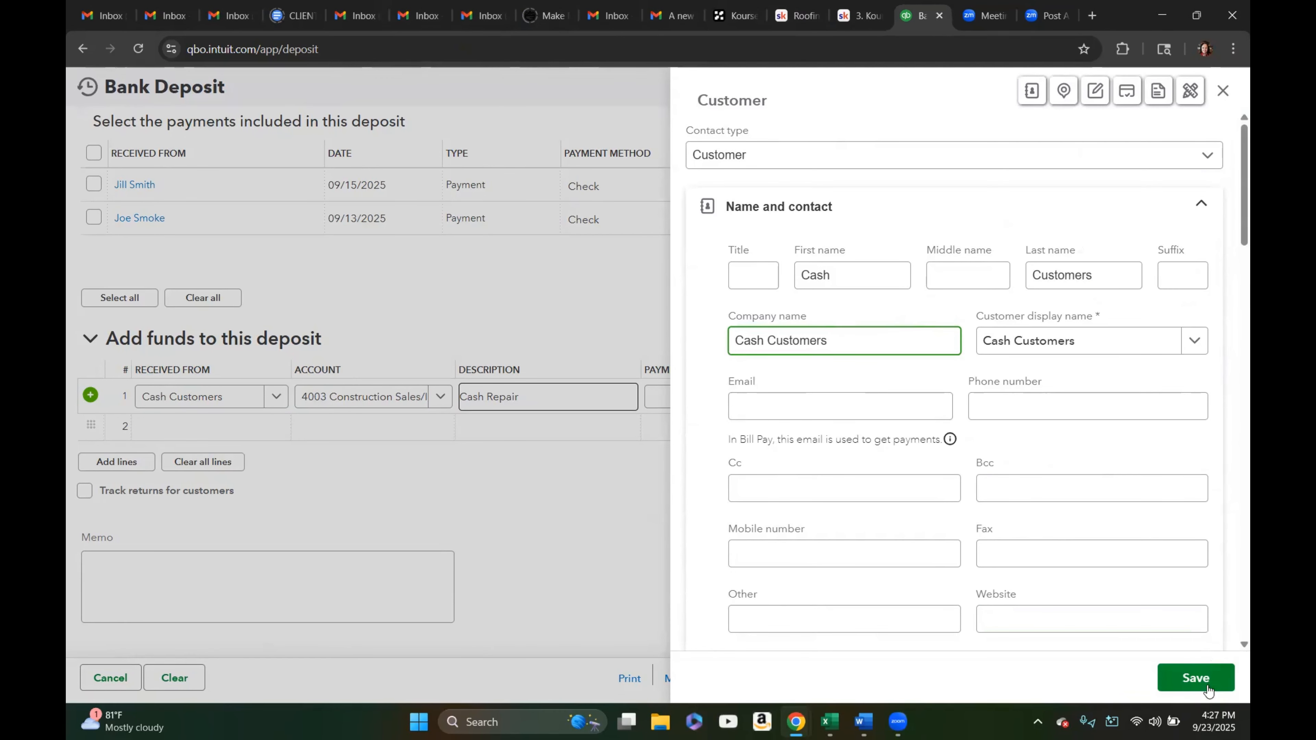
click(1194, 680)
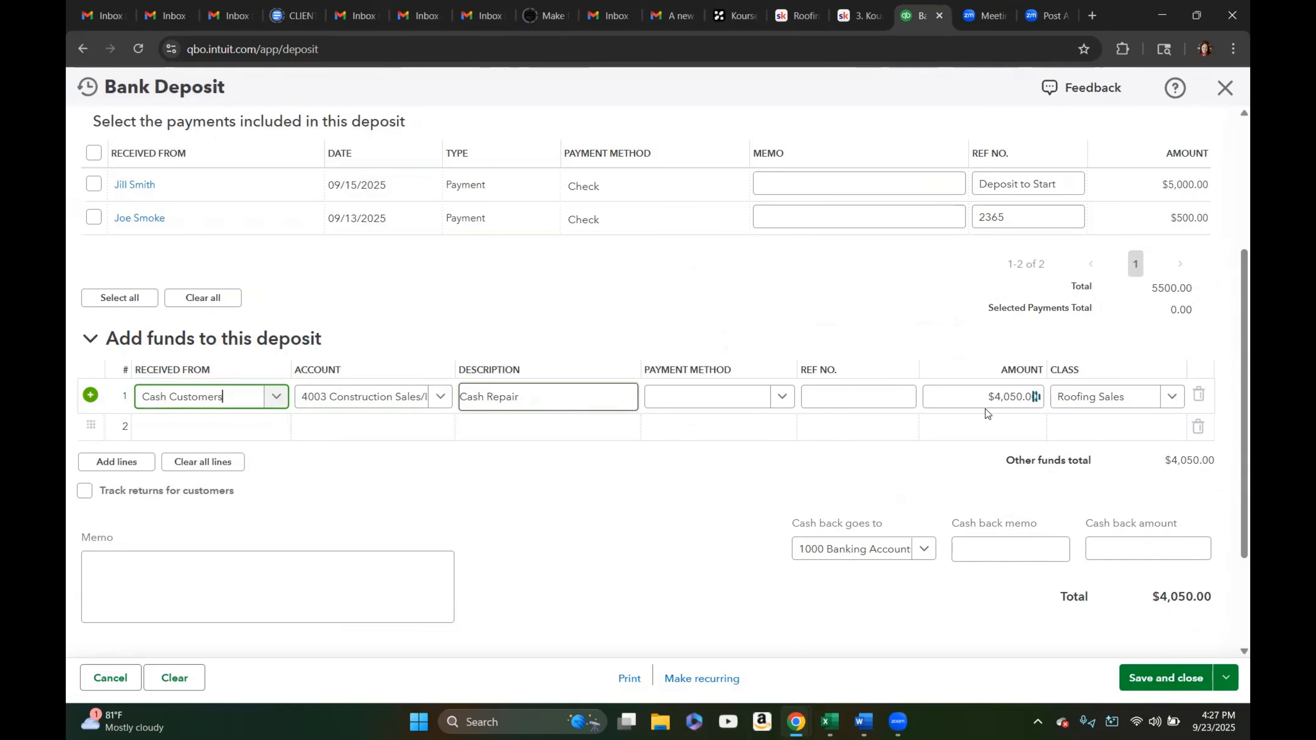
Change the Cash Customers line amount to 450
click(974, 398)
key(ctrl+a)
text(450)
click(848, 459)
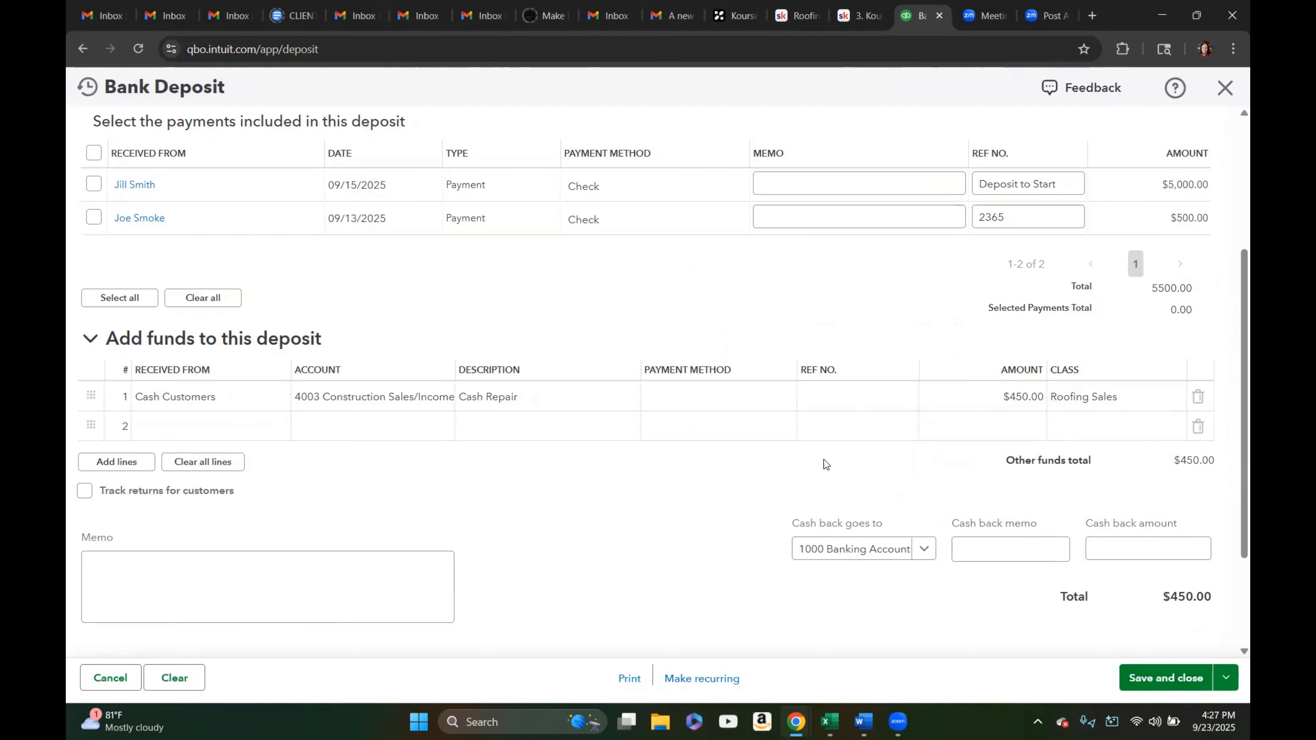
Include Jill Smith's and Joe Smoke's payments in the deposit
scroll(825, 461, up, 5)
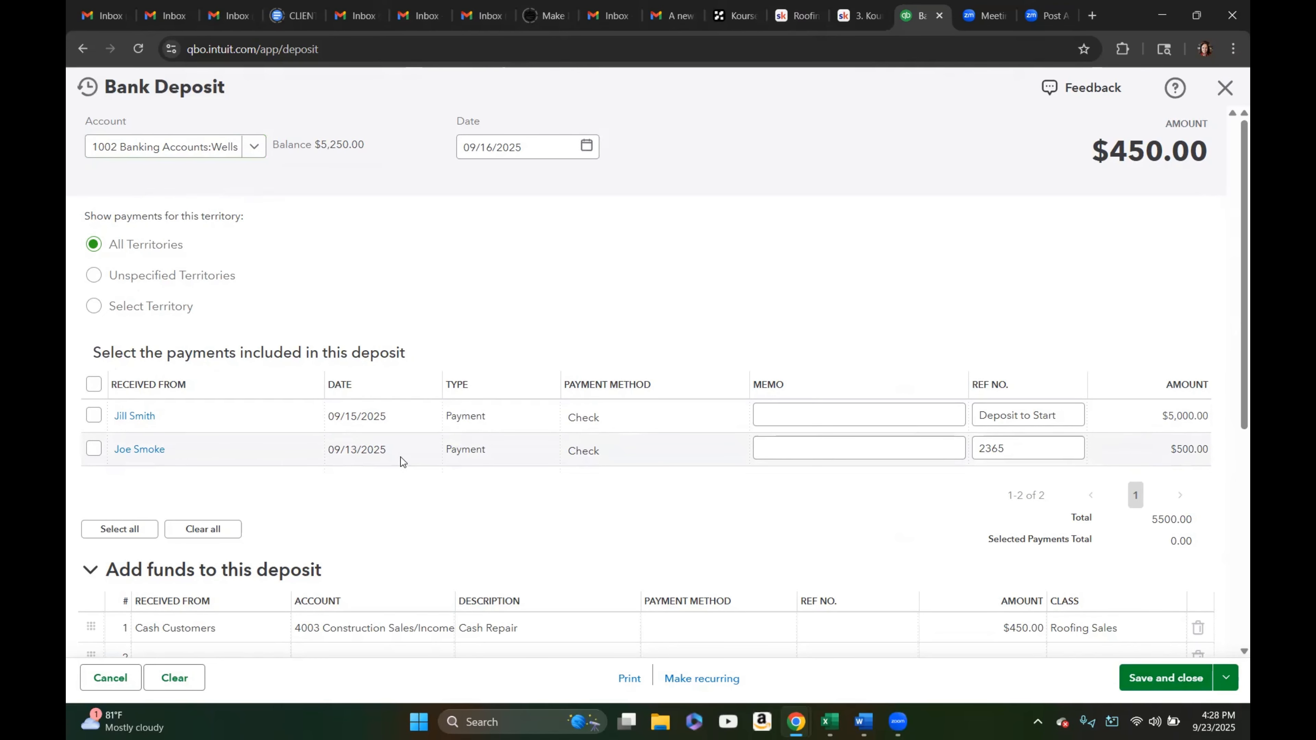
scroll(544, 518, down, 3)
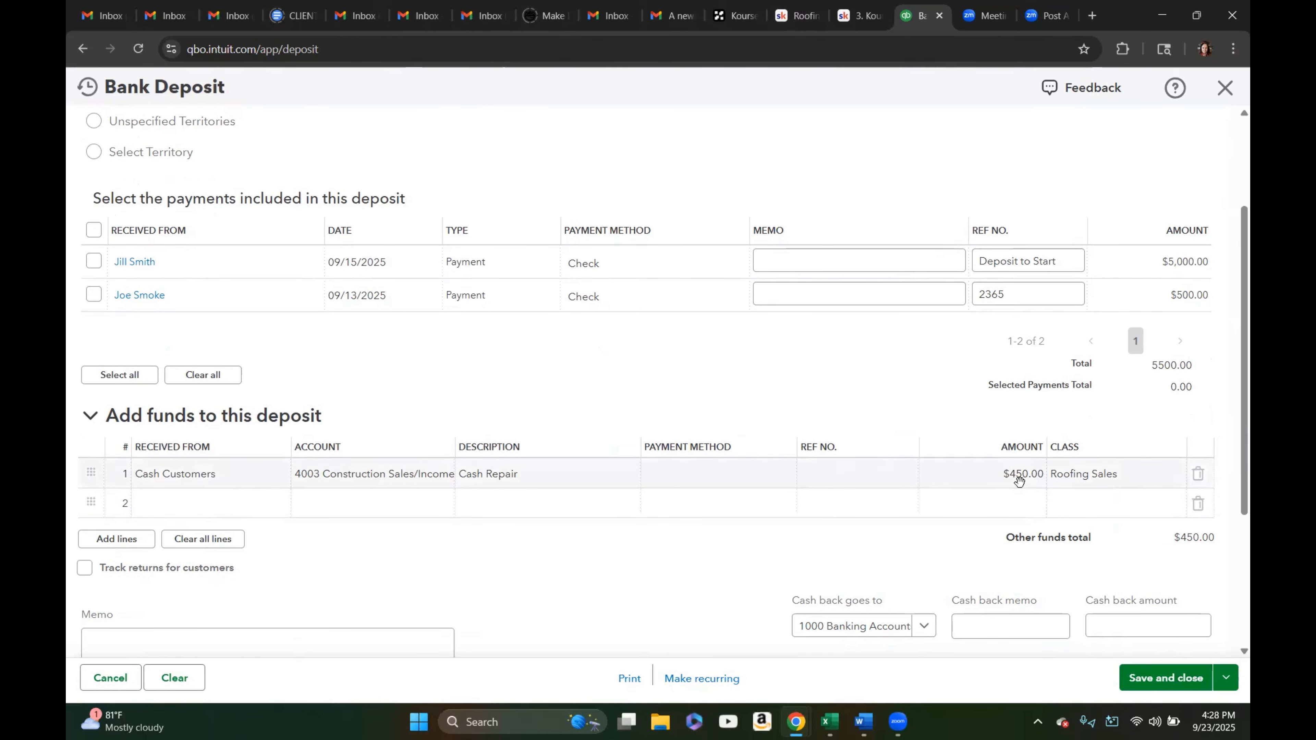
scroll(570, 415, up, 3)
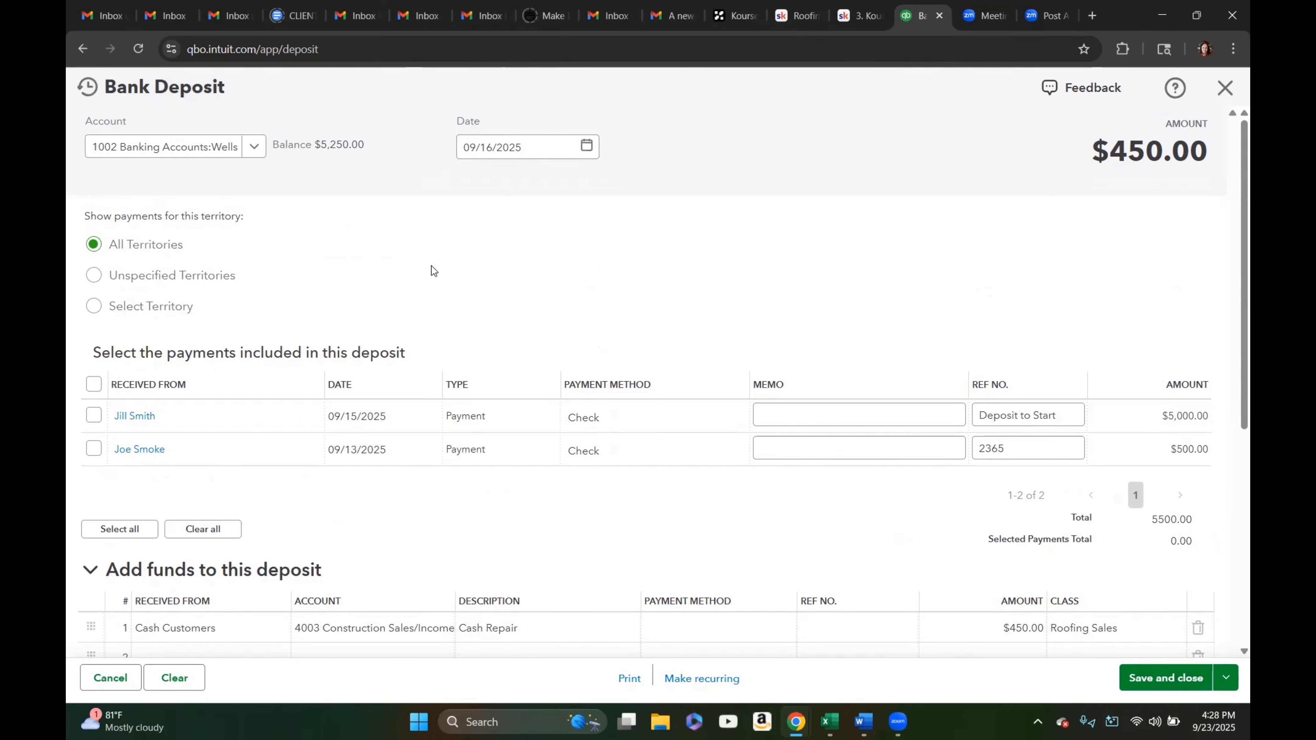
click(94, 416)
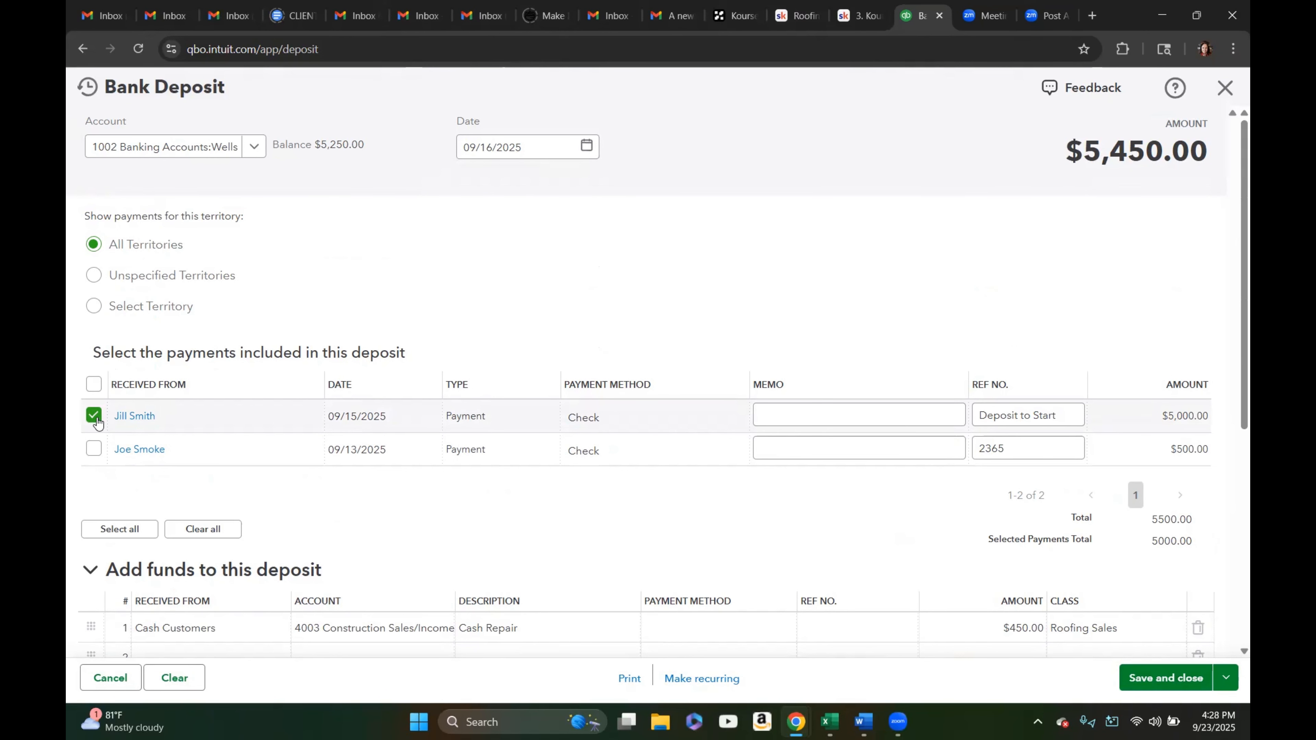
click(94, 449)
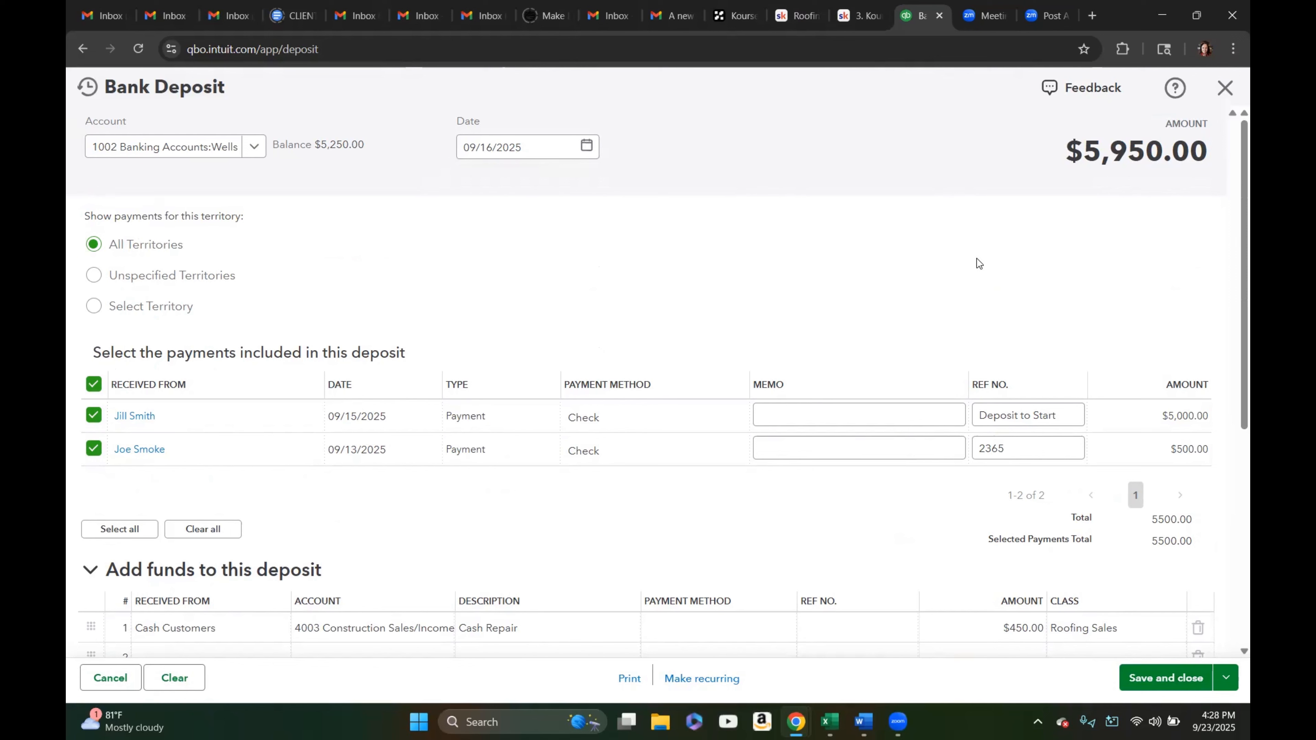
Save and close the bank deposit
scroll(978, 257, down, 5)
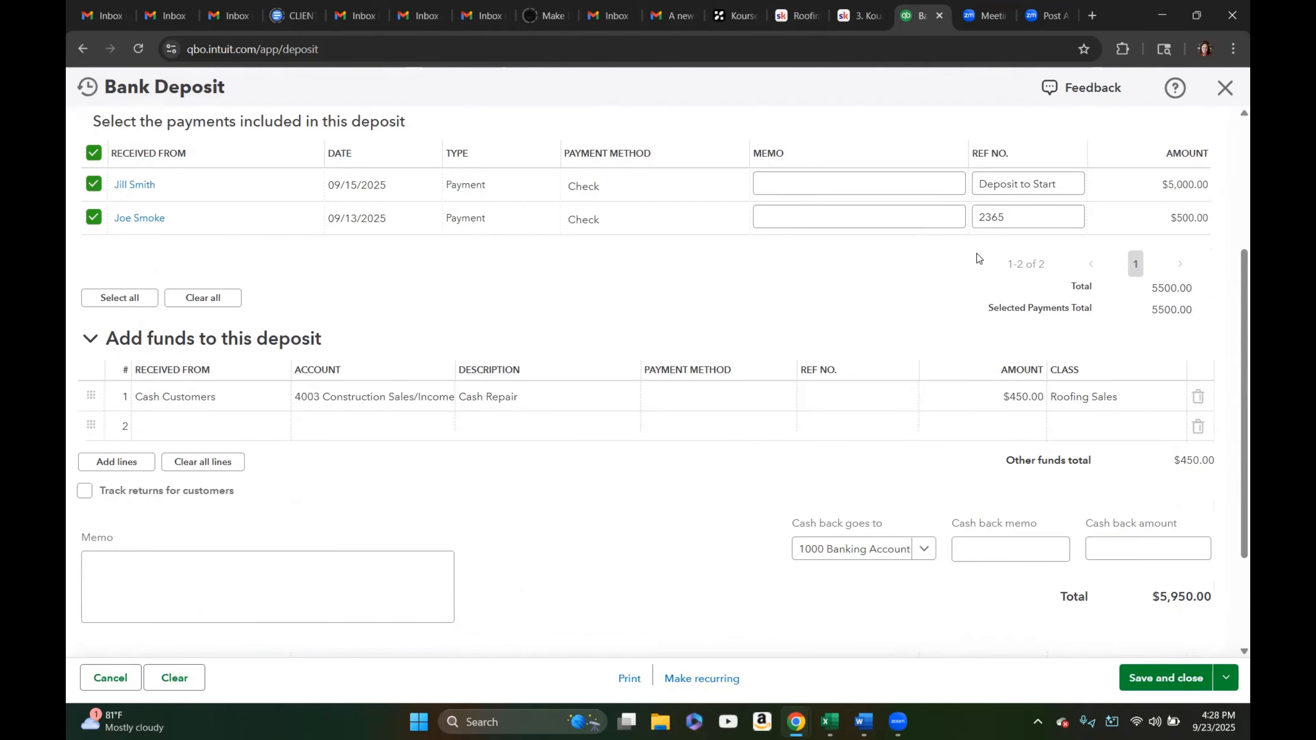
scroll(1067, 262, up, 3)
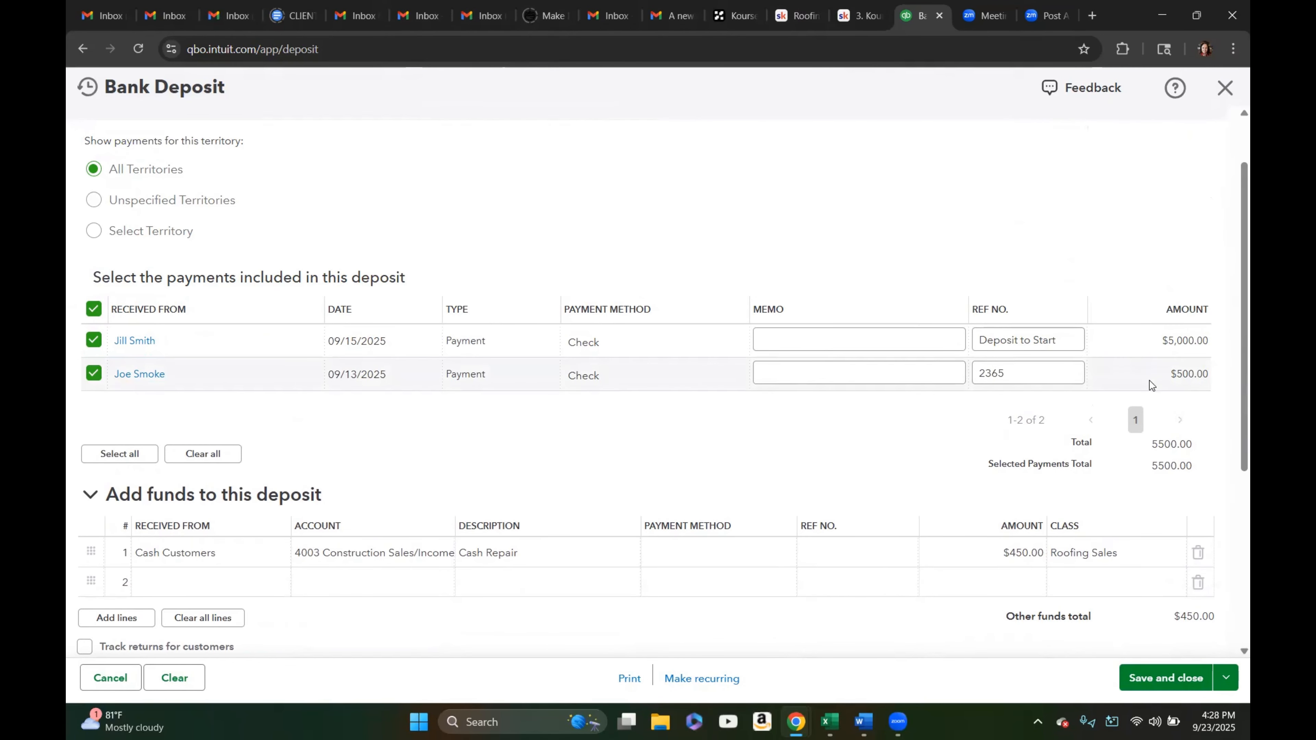
scroll(1015, 414, down, 3)
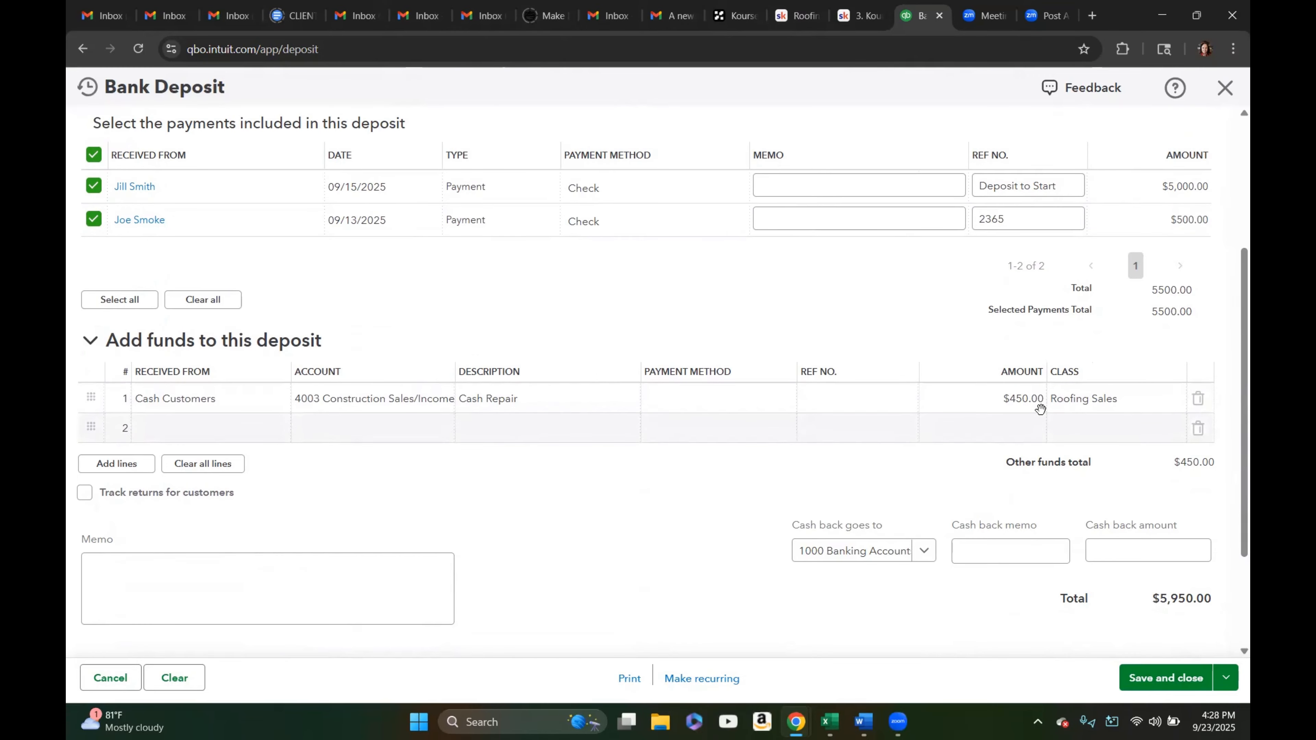
scroll(703, 473, down, 2)
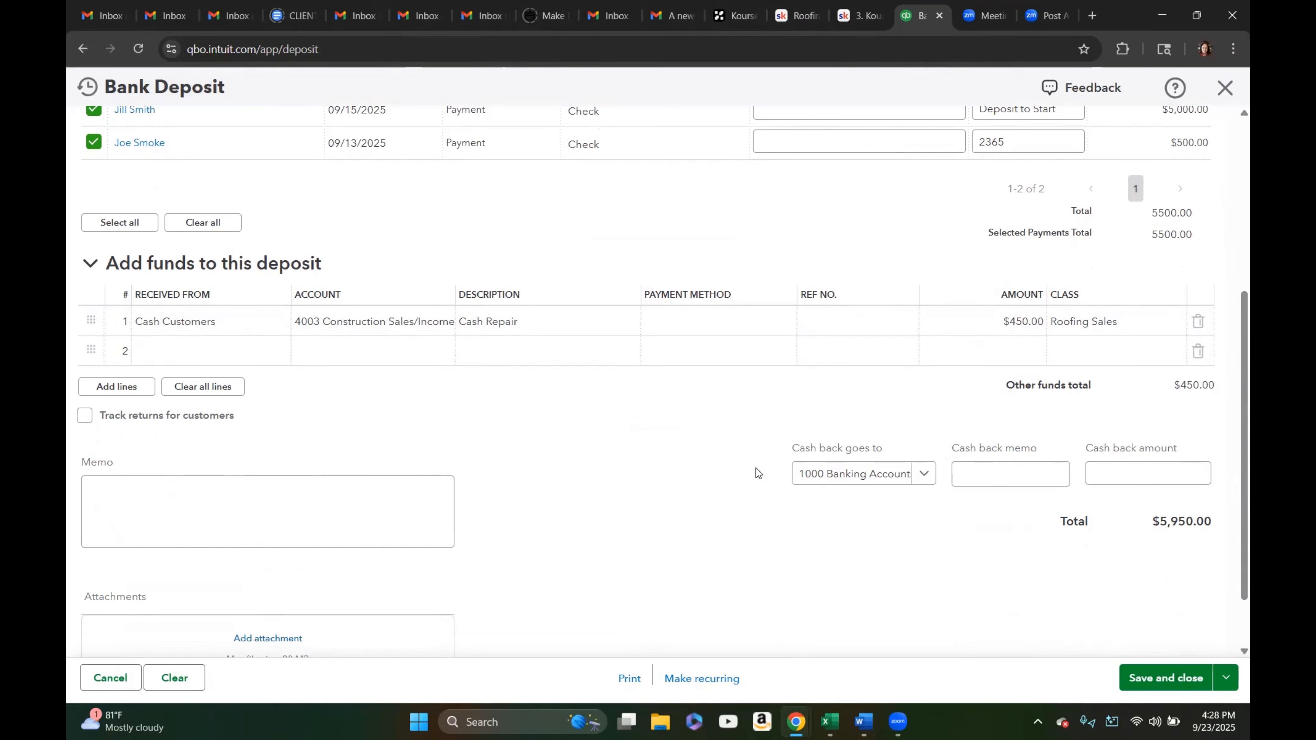
click(1167, 678)
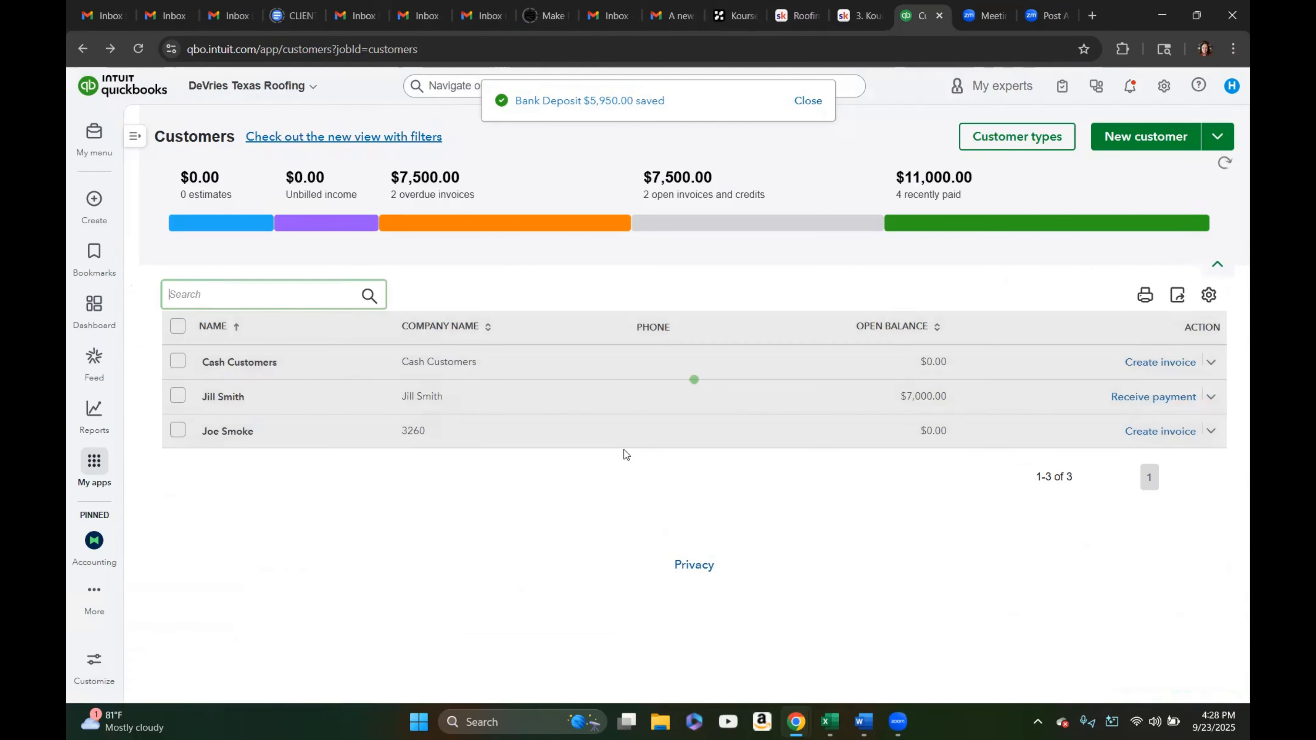
Open Bank transactions and expand the suggested match for the $5,950.00 deposit memo transaction
mouse_move(94, 138)
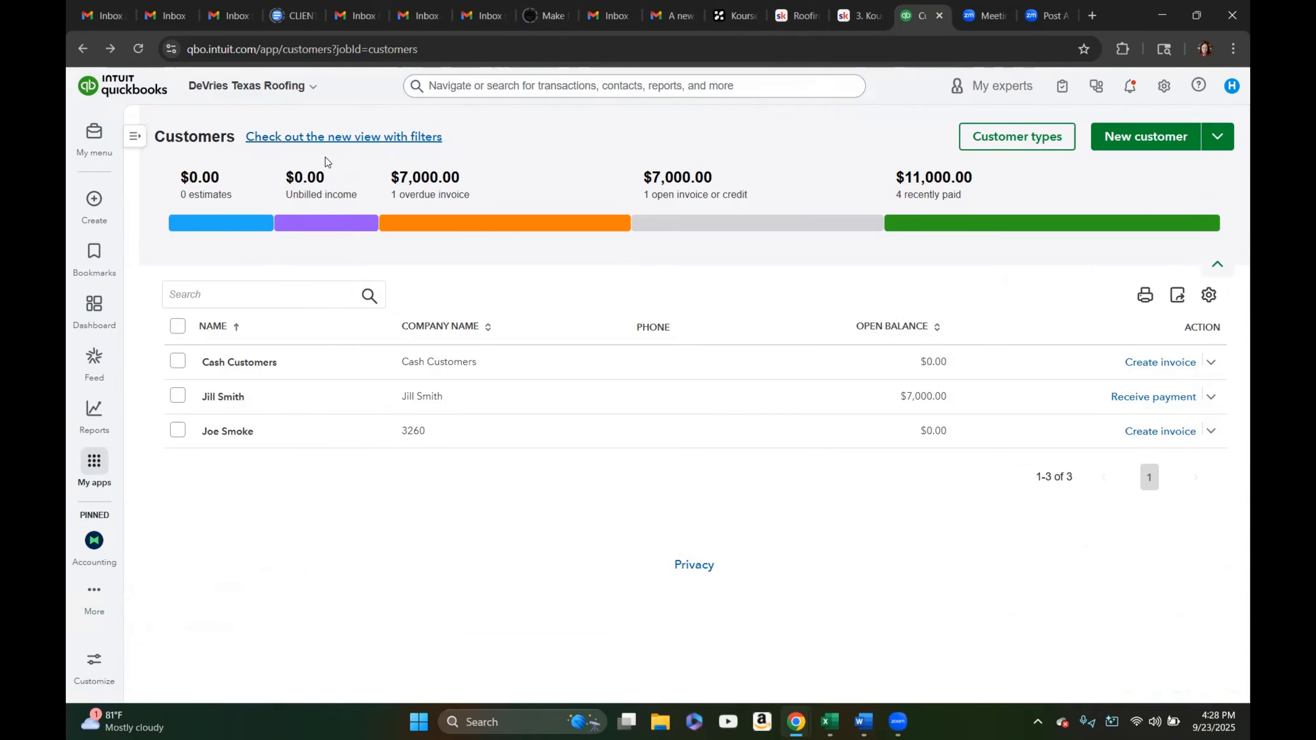
click(134, 137)
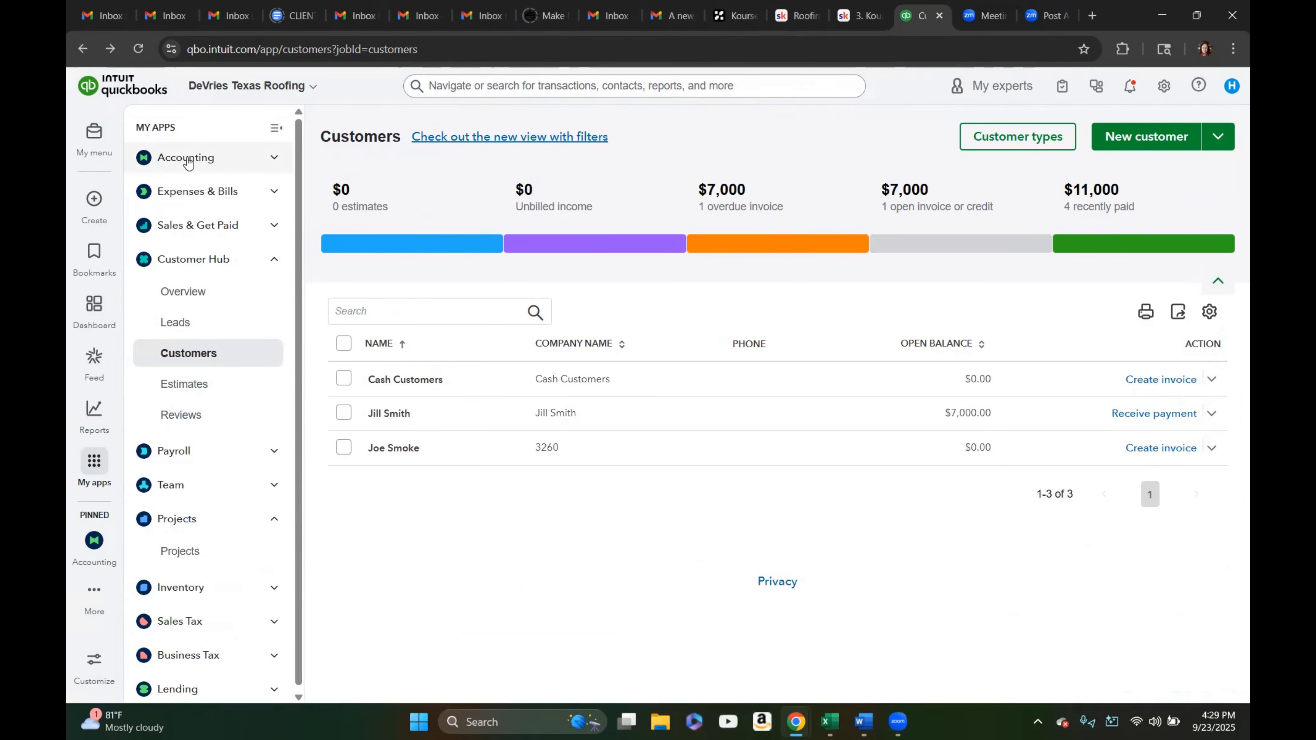
click(270, 162)
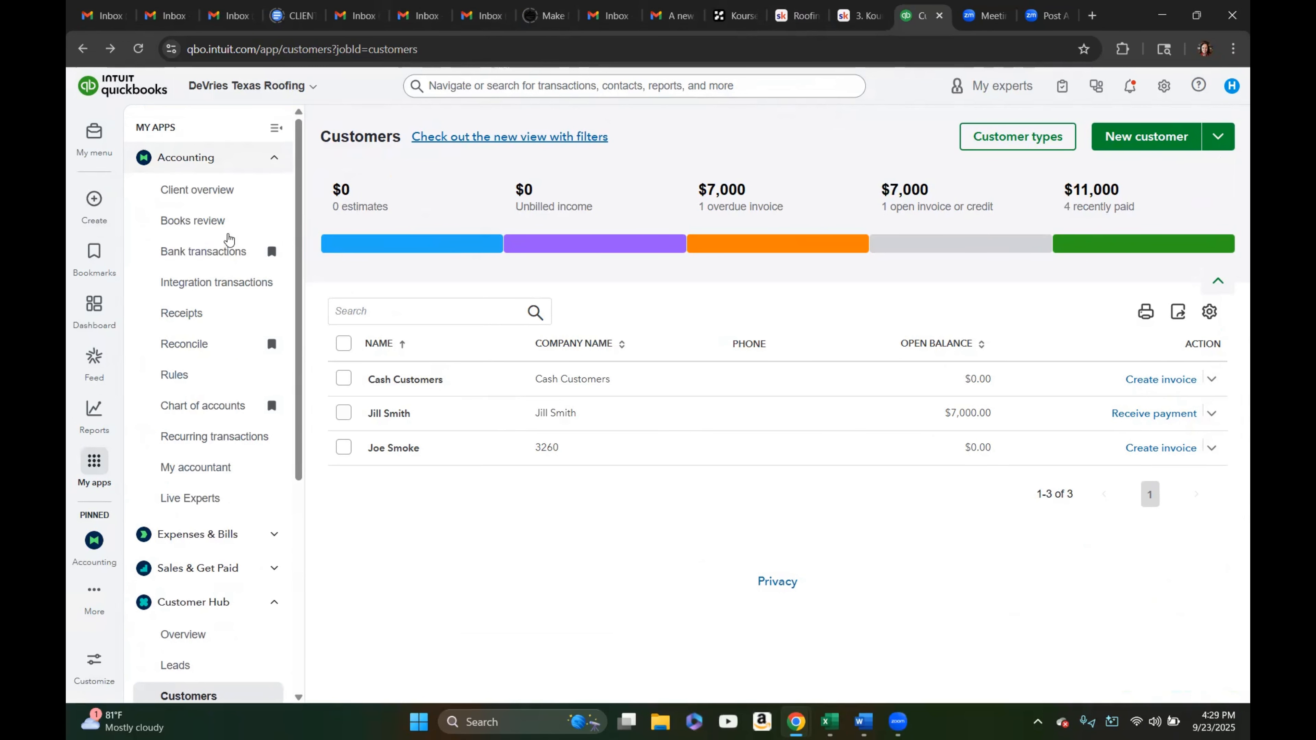
click(219, 254)
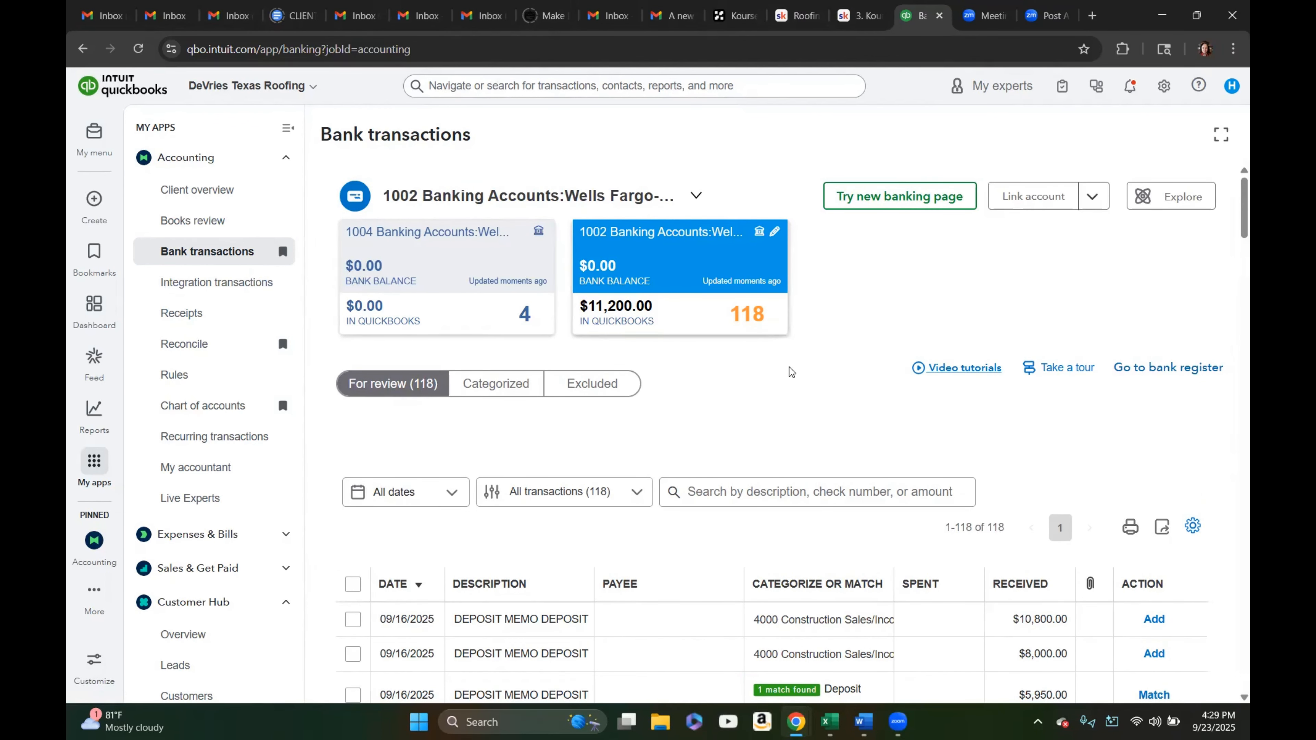
scroll(795, 353, down, 3)
scroll(791, 362, down, 3)
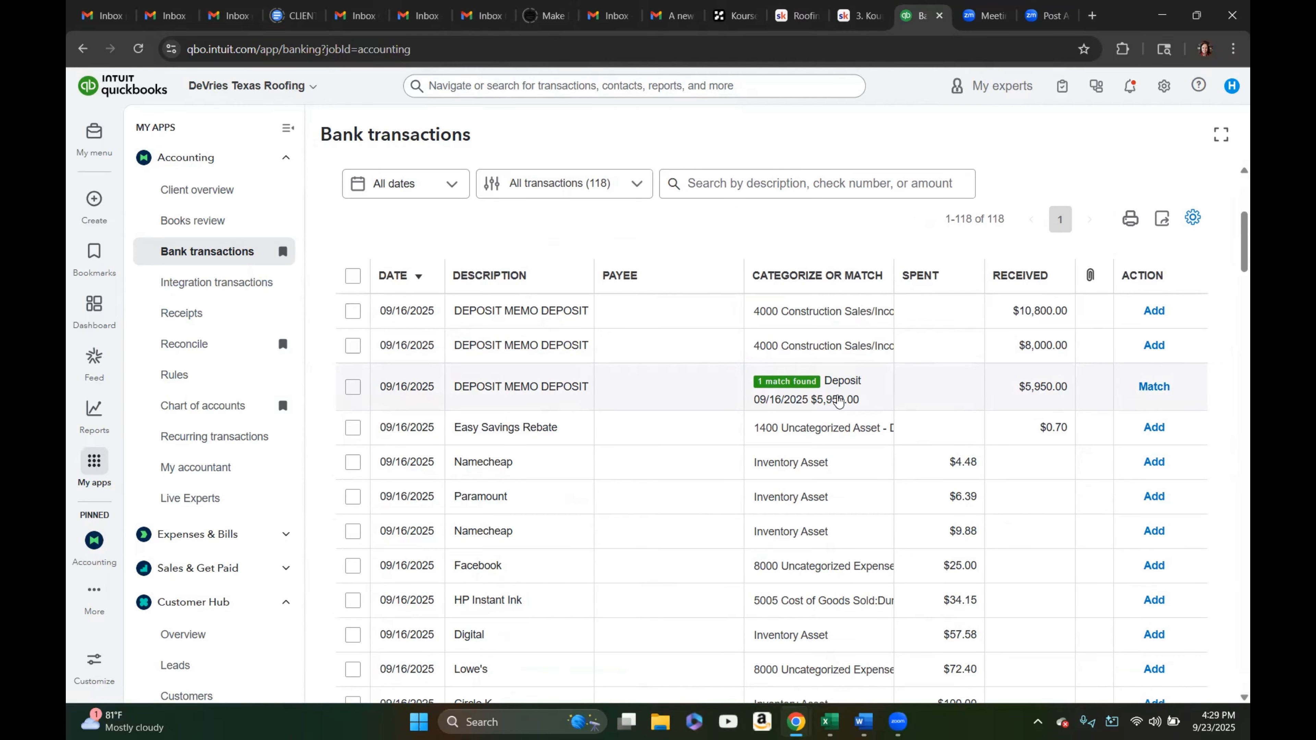
click(839, 401)
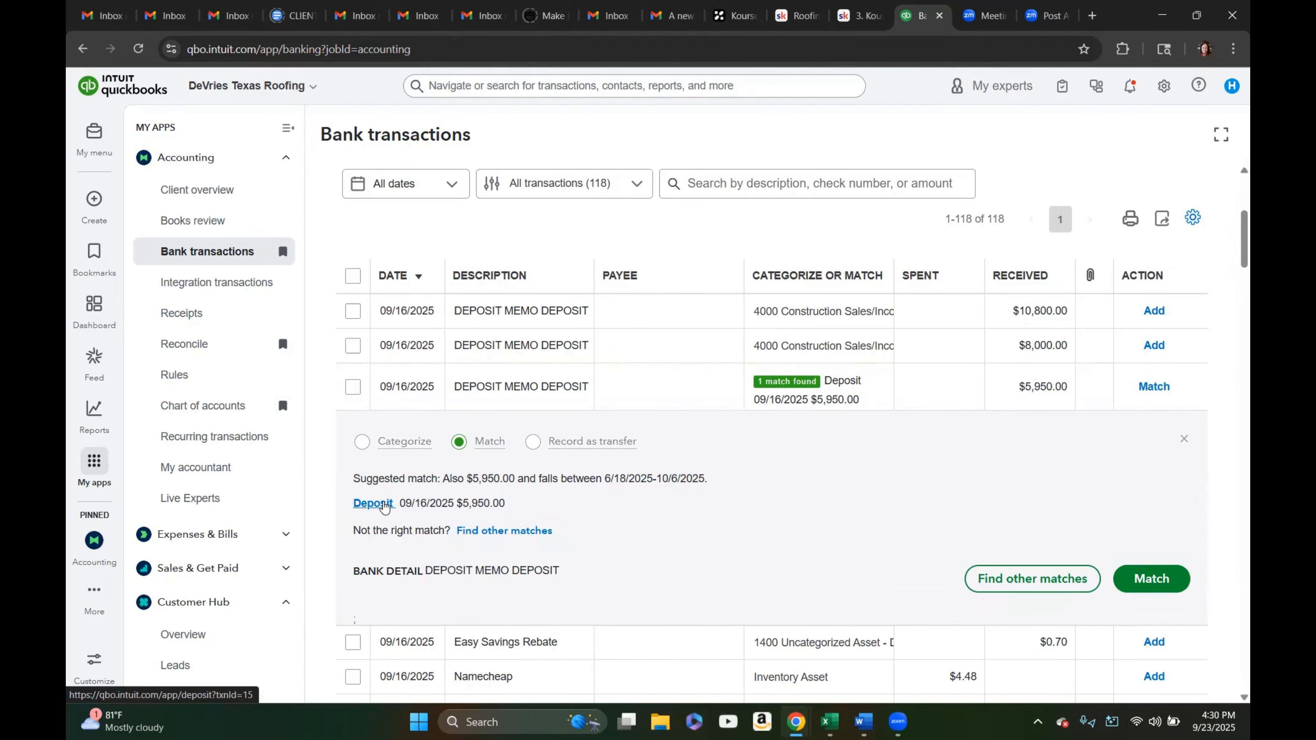
Review the suggested bank deposit, then match it to the $5,950.00 deposit memo transaction
click(383, 506)
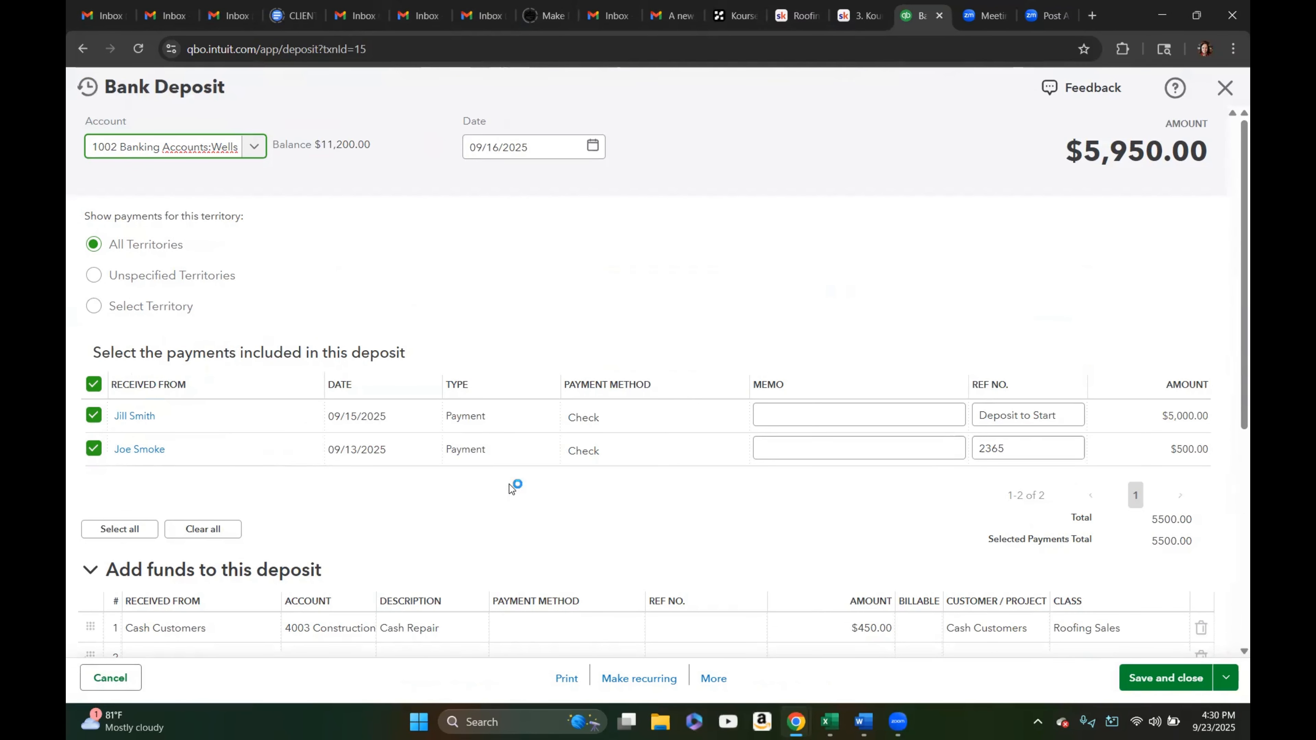
scroll(567, 467, down, 1)
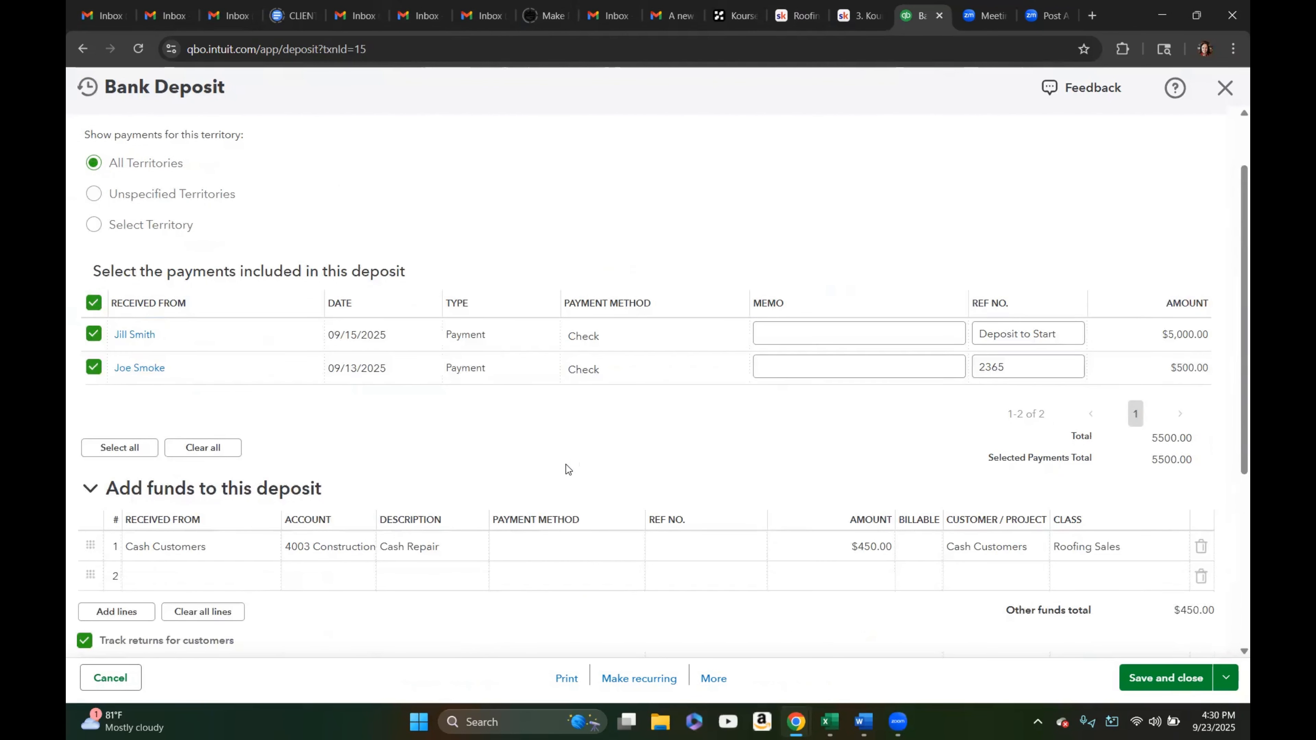
scroll(567, 469, down, 4)
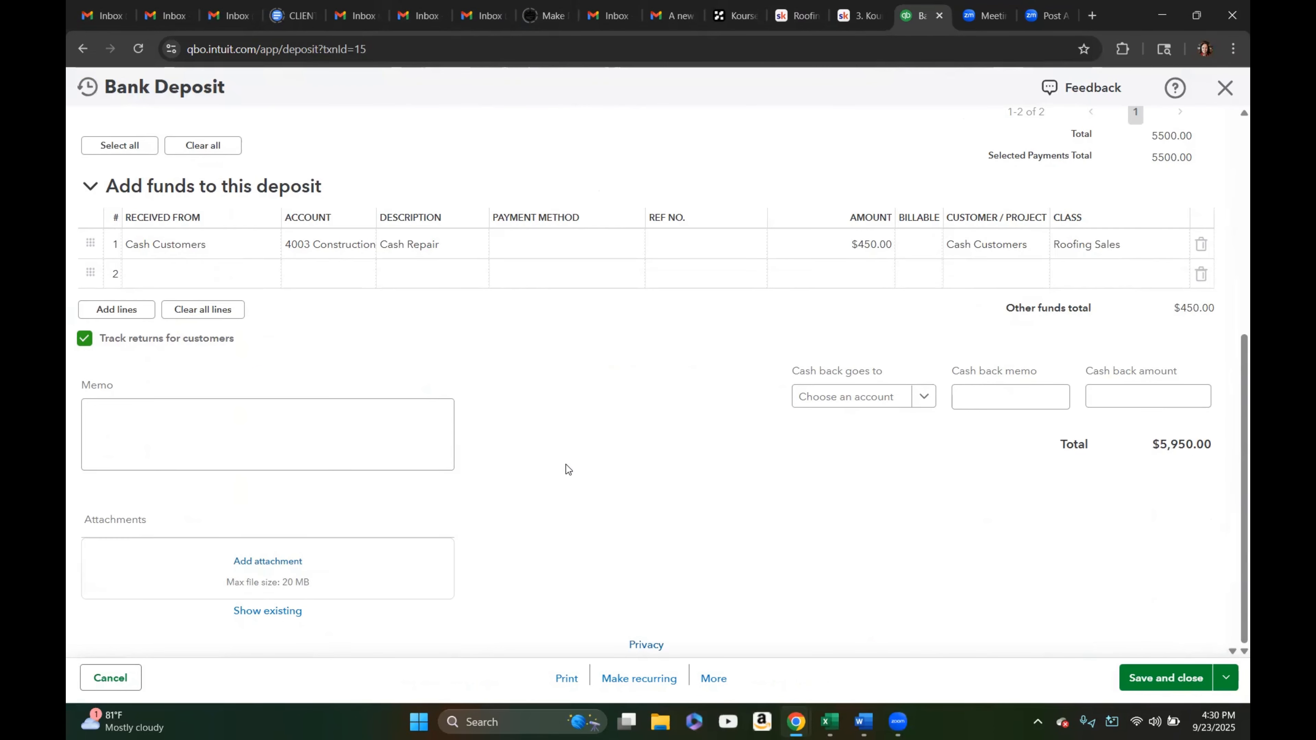
scroll(568, 469, up, 4)
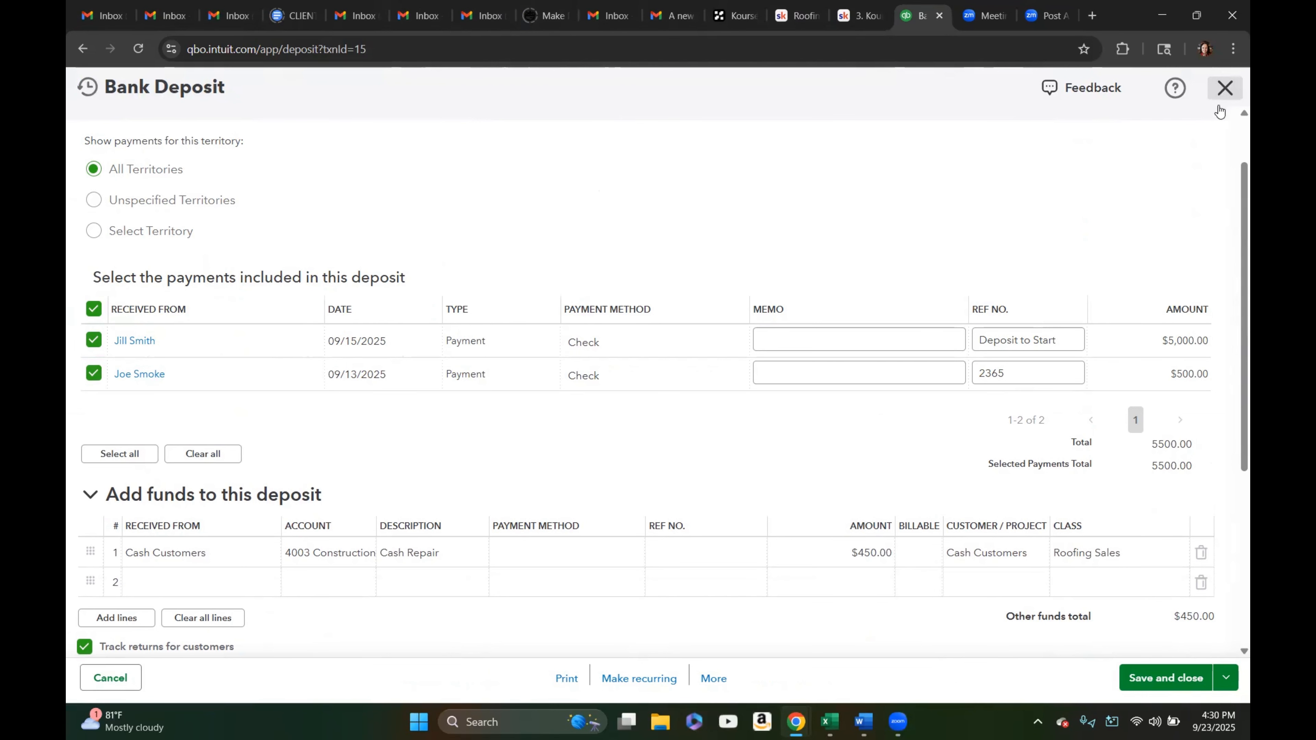
click(1223, 89)
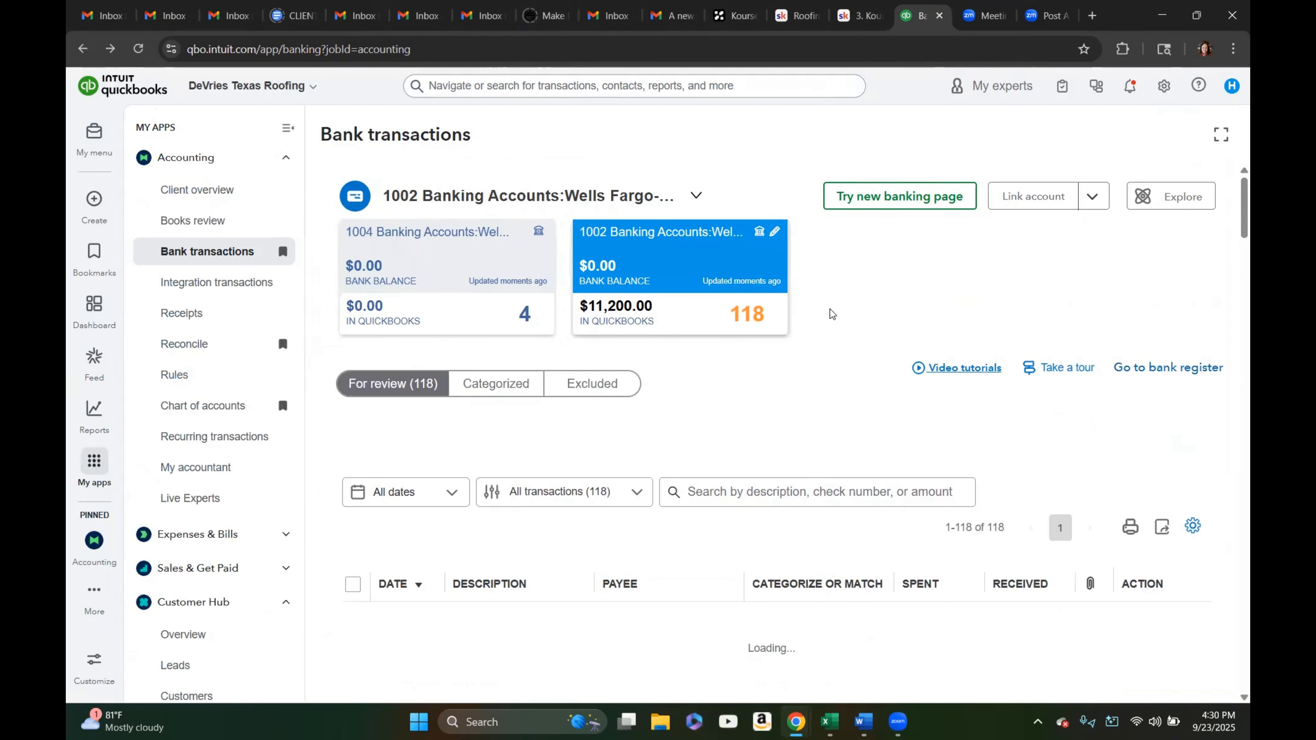
scroll(831, 311, down, 5)
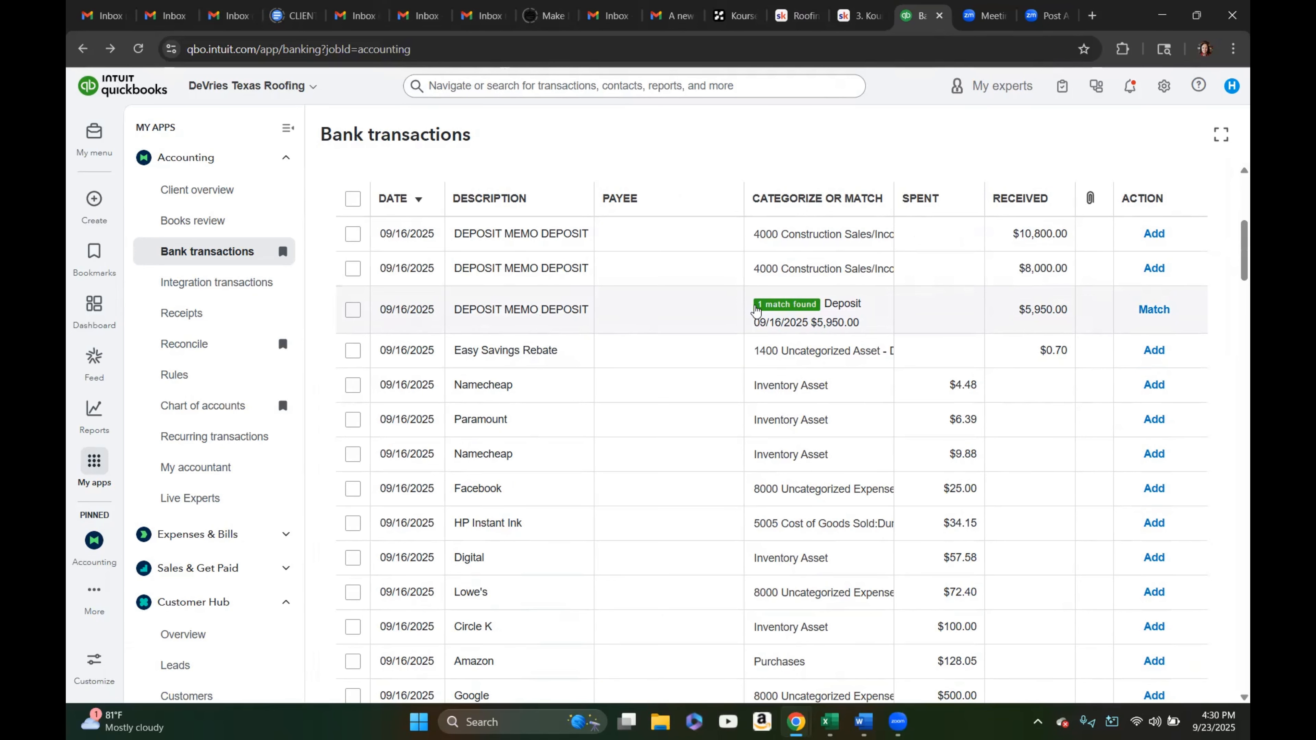
click(1150, 310)
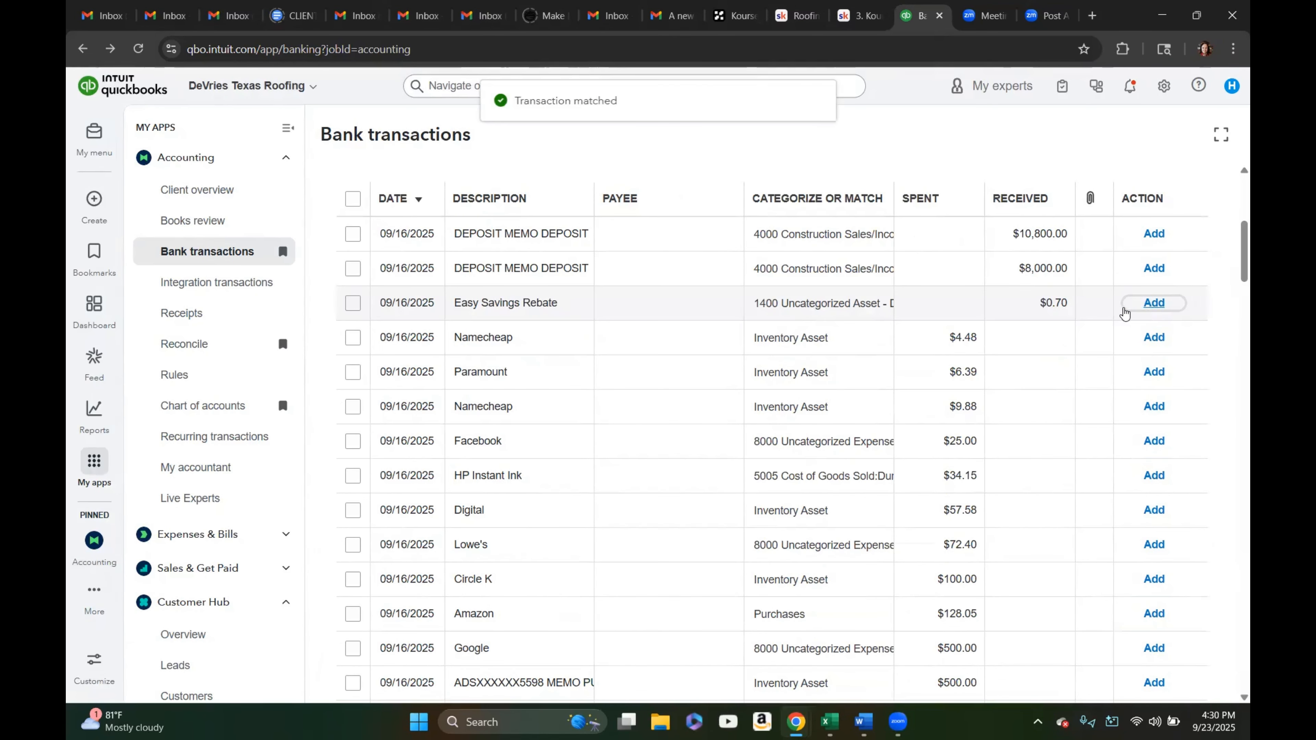
Review the bank register for the checking account and return to Bank transactions
scroll(904, 256, up, 3)
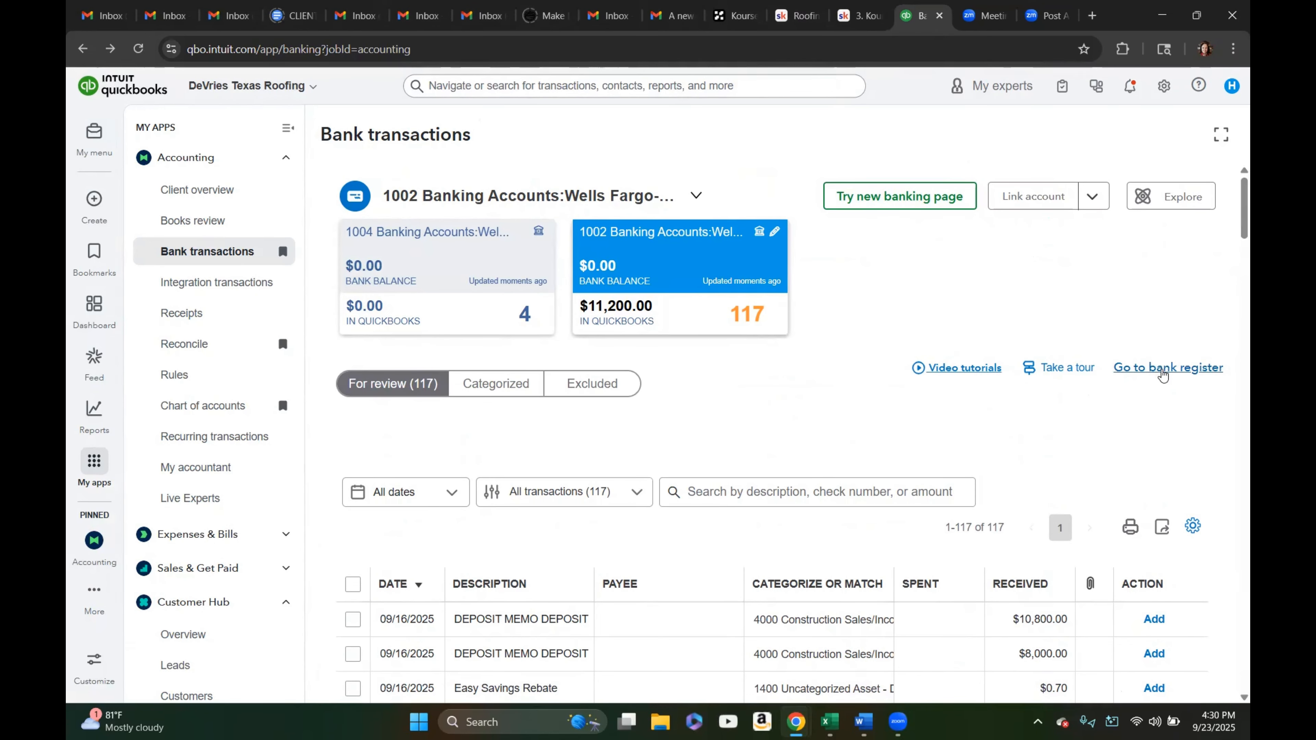
click(1162, 369)
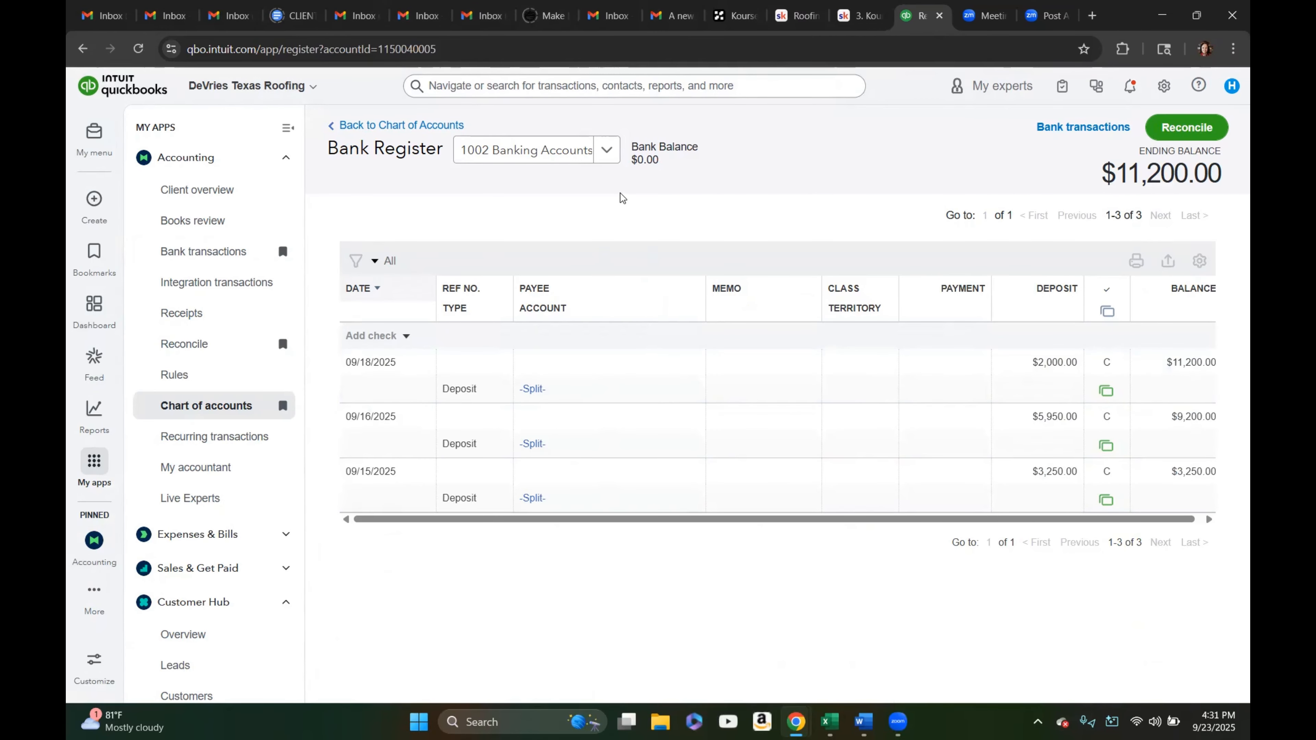
click(175, 253)
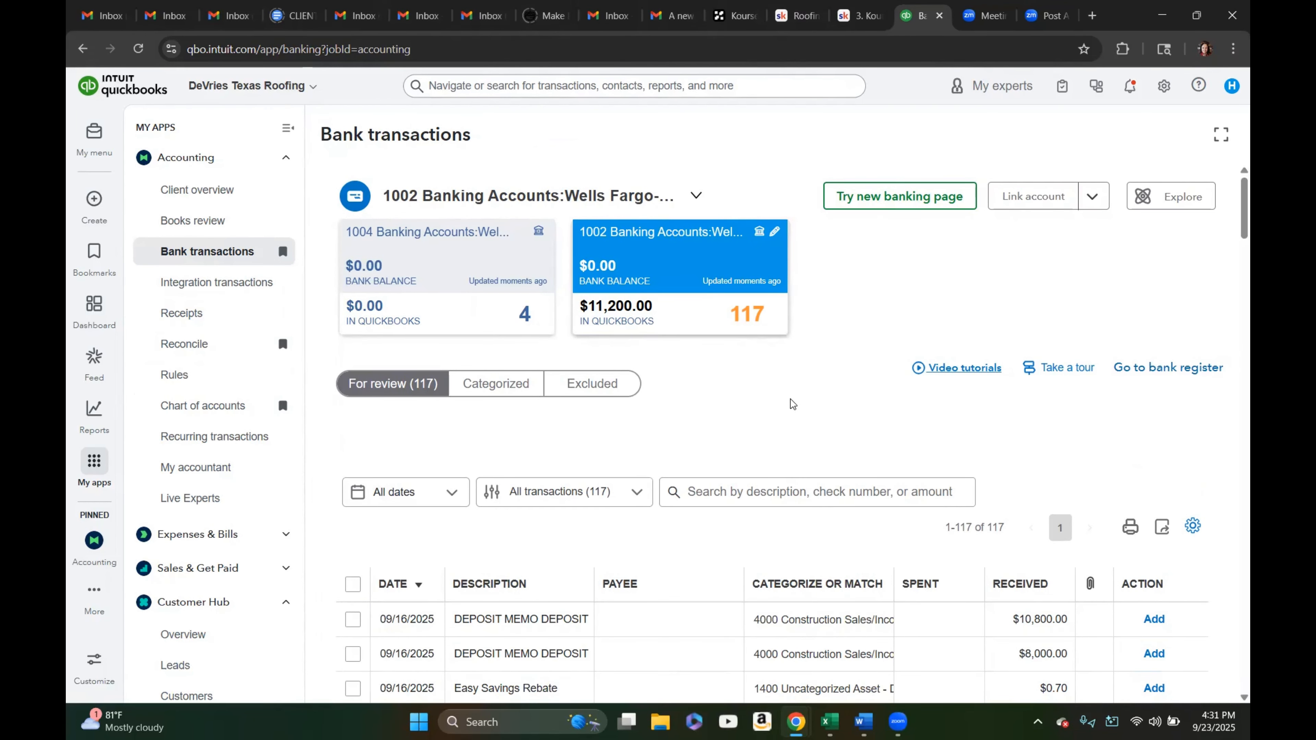
scroll(791, 403, down, 3)
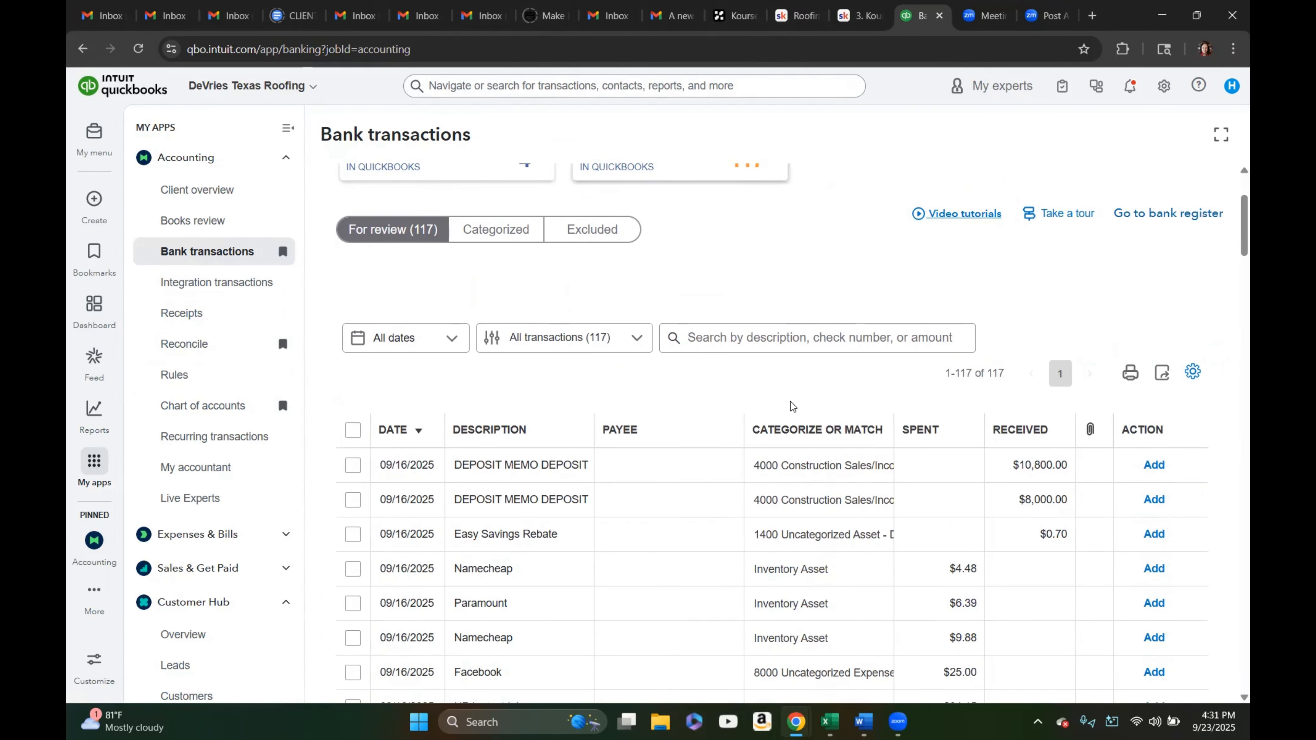
scroll(791, 405, up, 3)
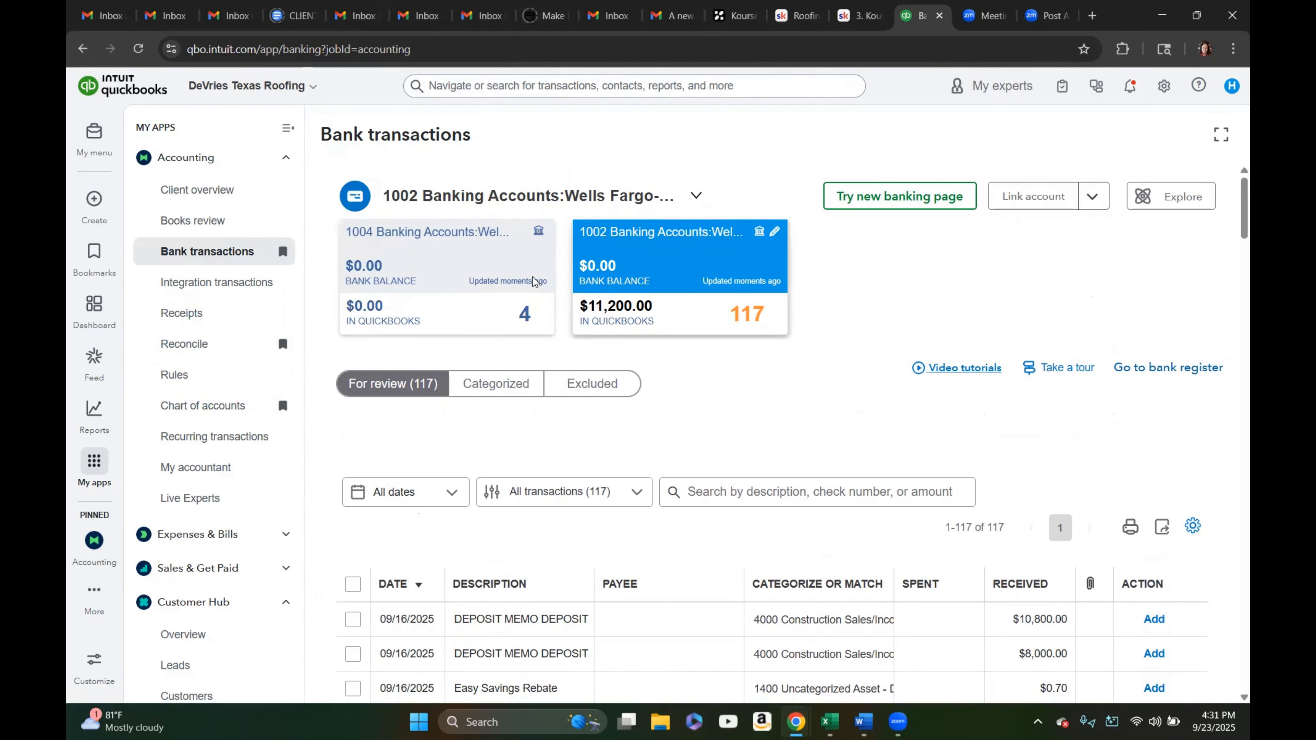
click(94, 203)
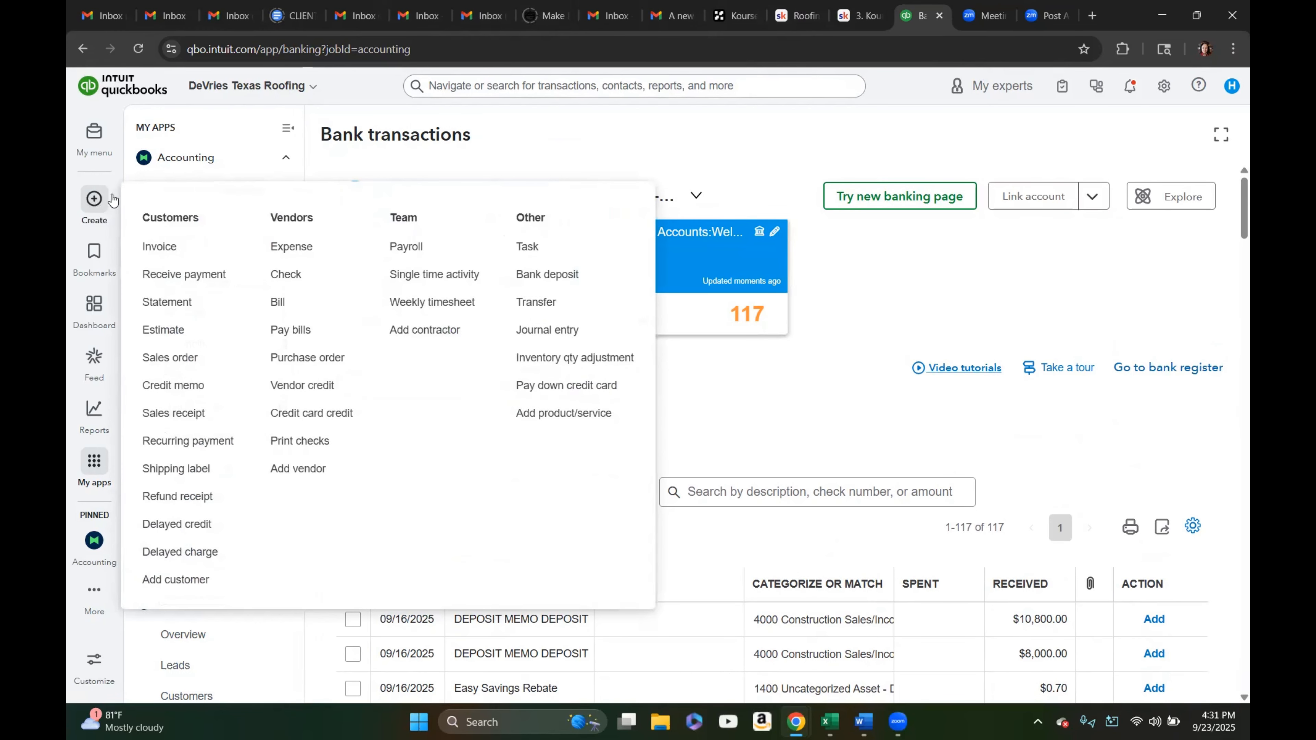
click(539, 278)
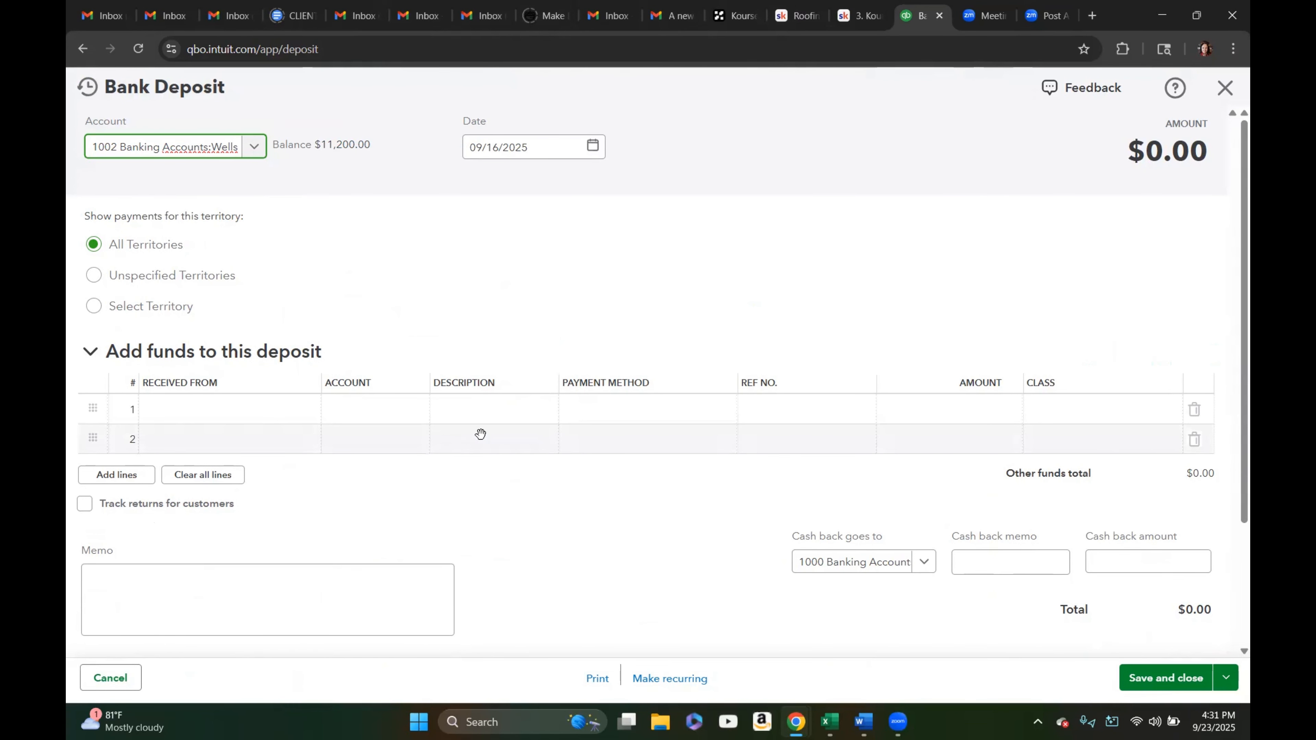
scroll(480, 434, down, 3)
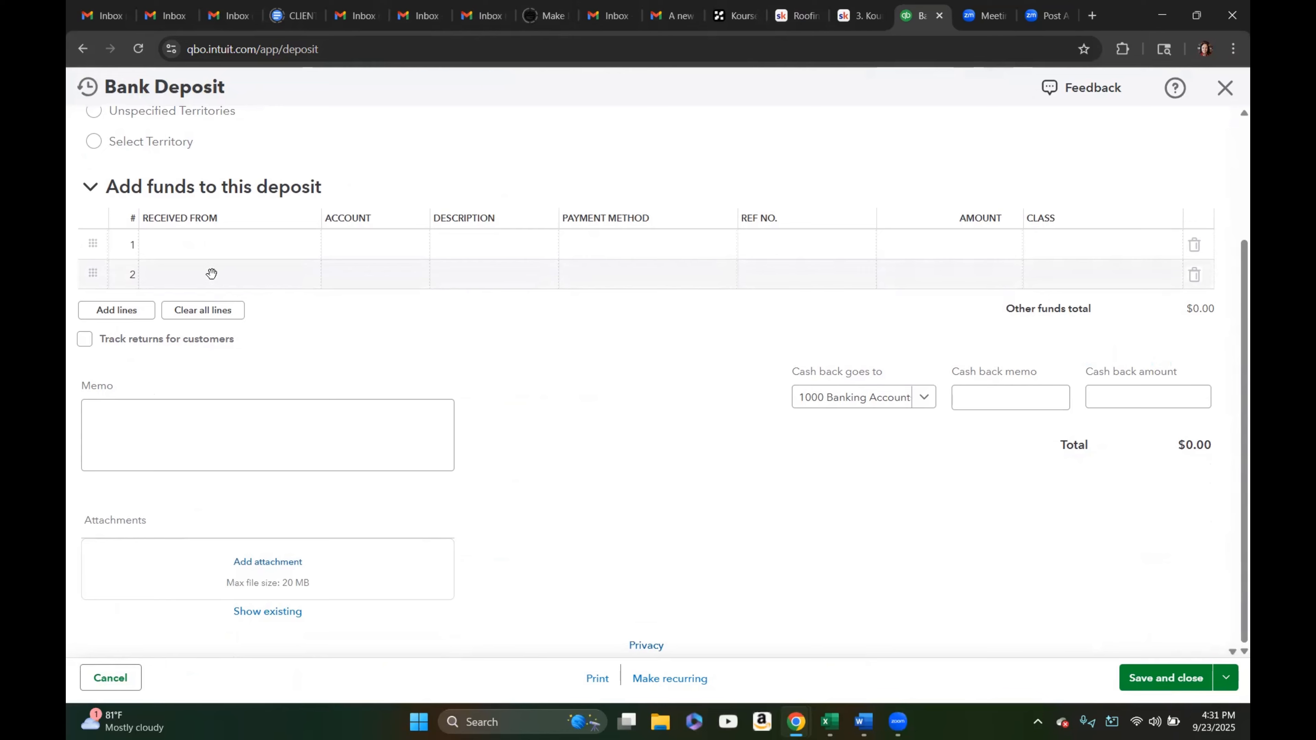
scroll(461, 373, up, 3)
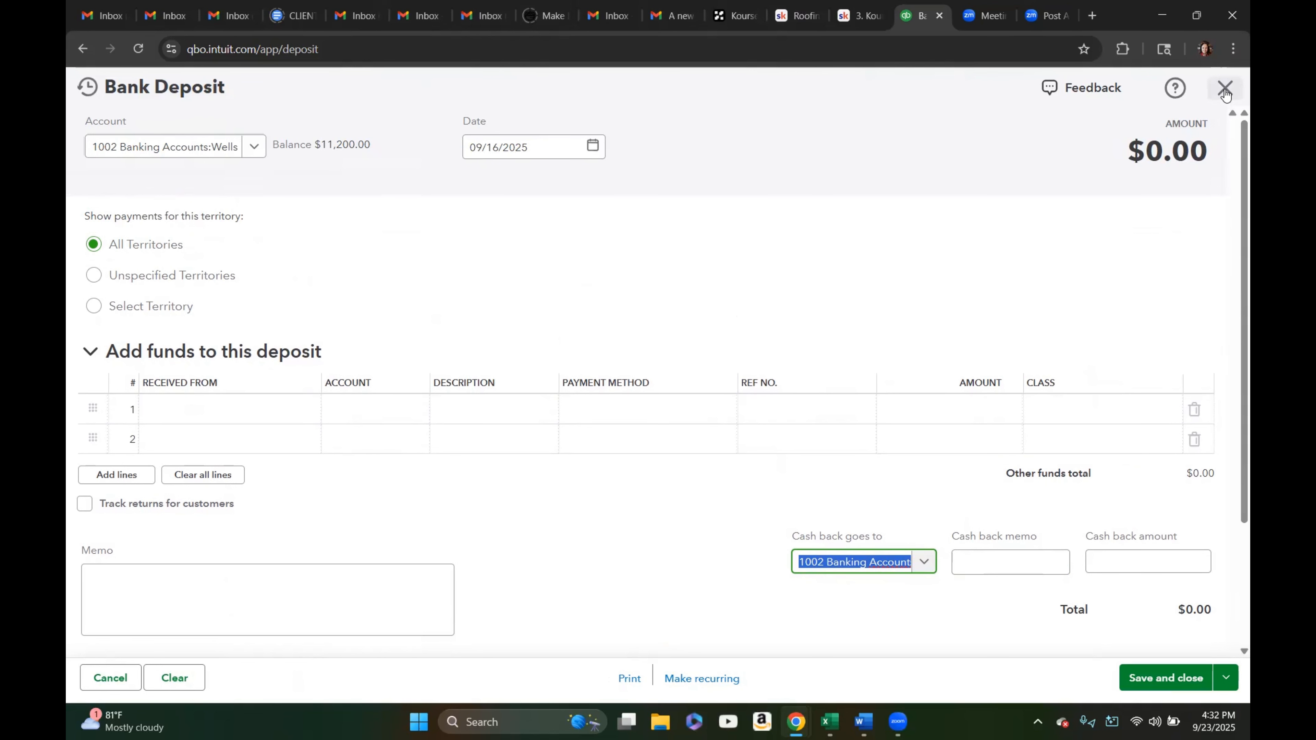
click(1224, 89)
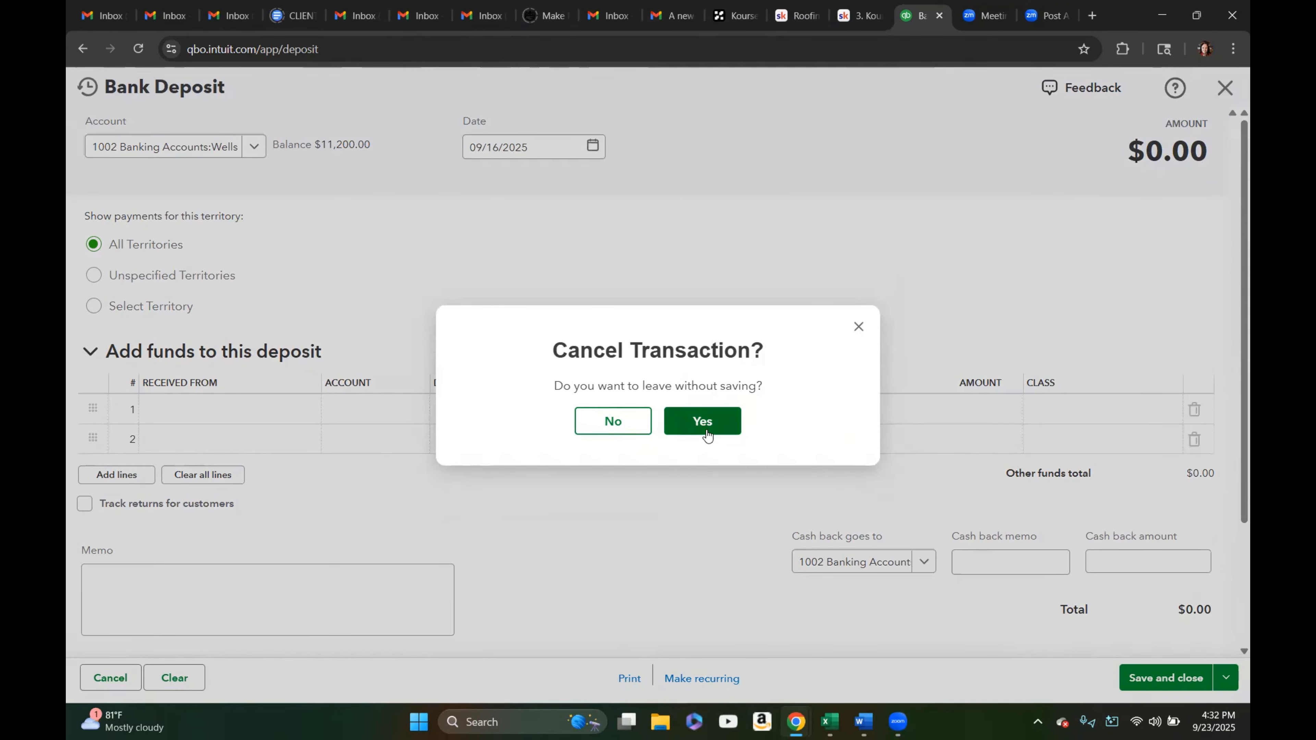
click(697, 423)
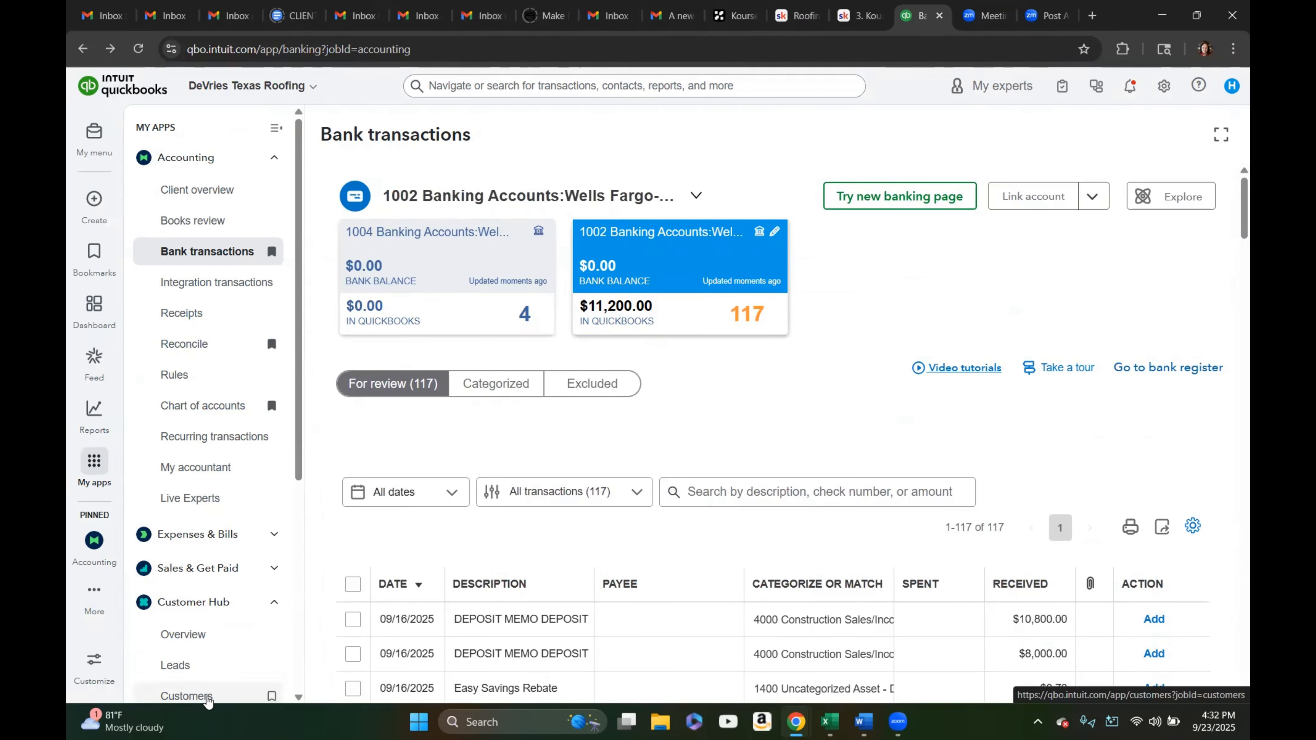
Open a received payment for the overdue customer's project 2531 and try other Deposit To accounts without saving
click(207, 696)
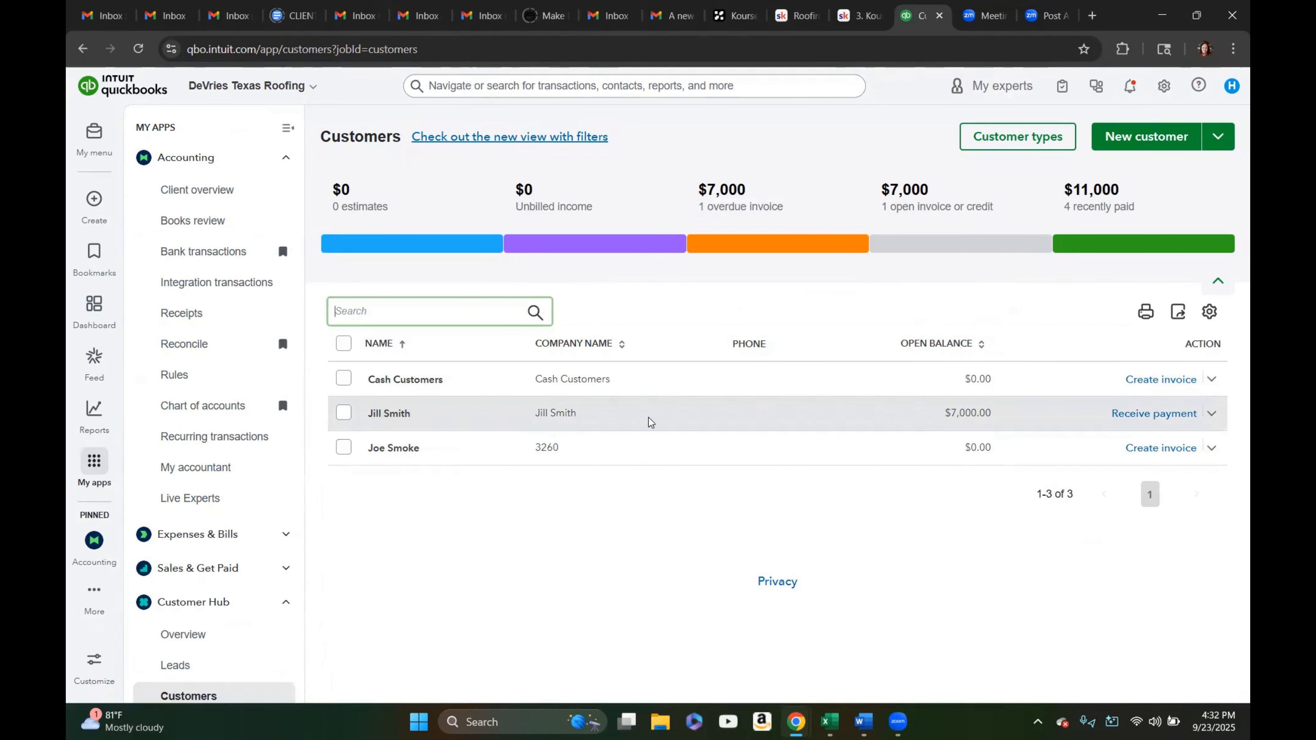
click(1154, 413)
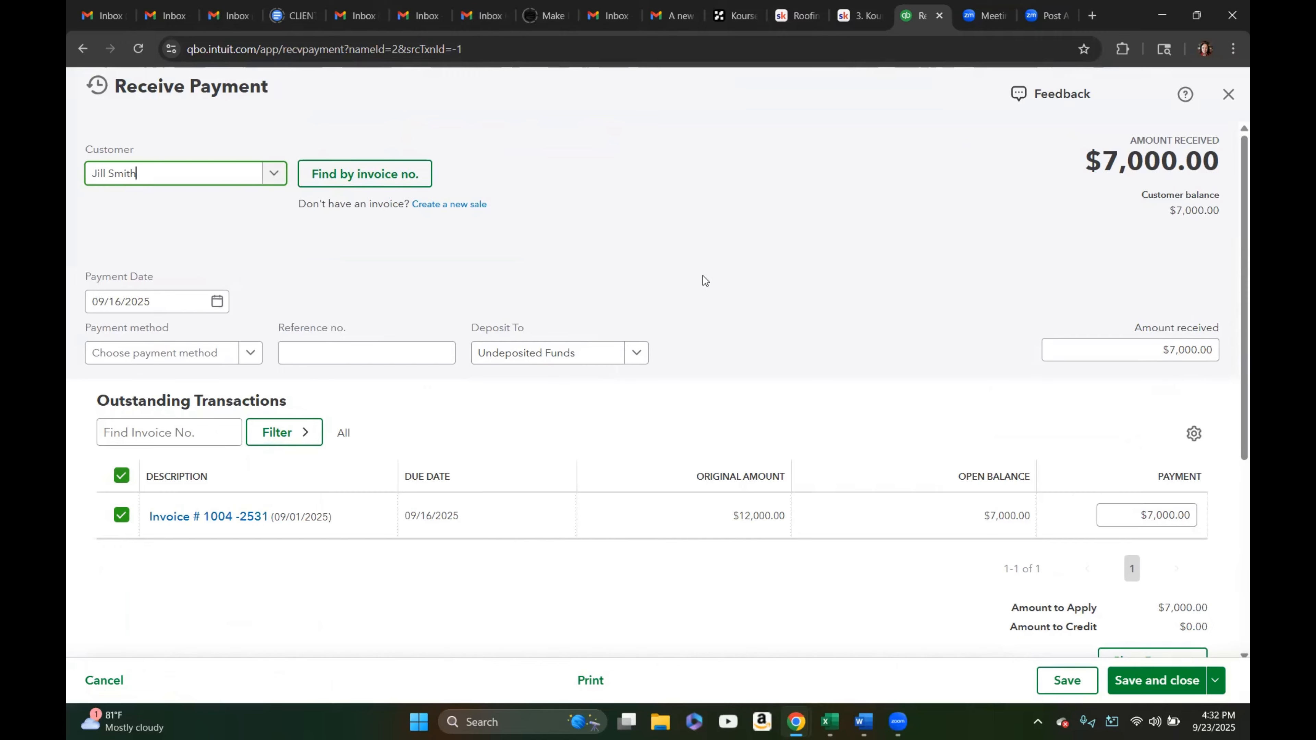
click(273, 175)
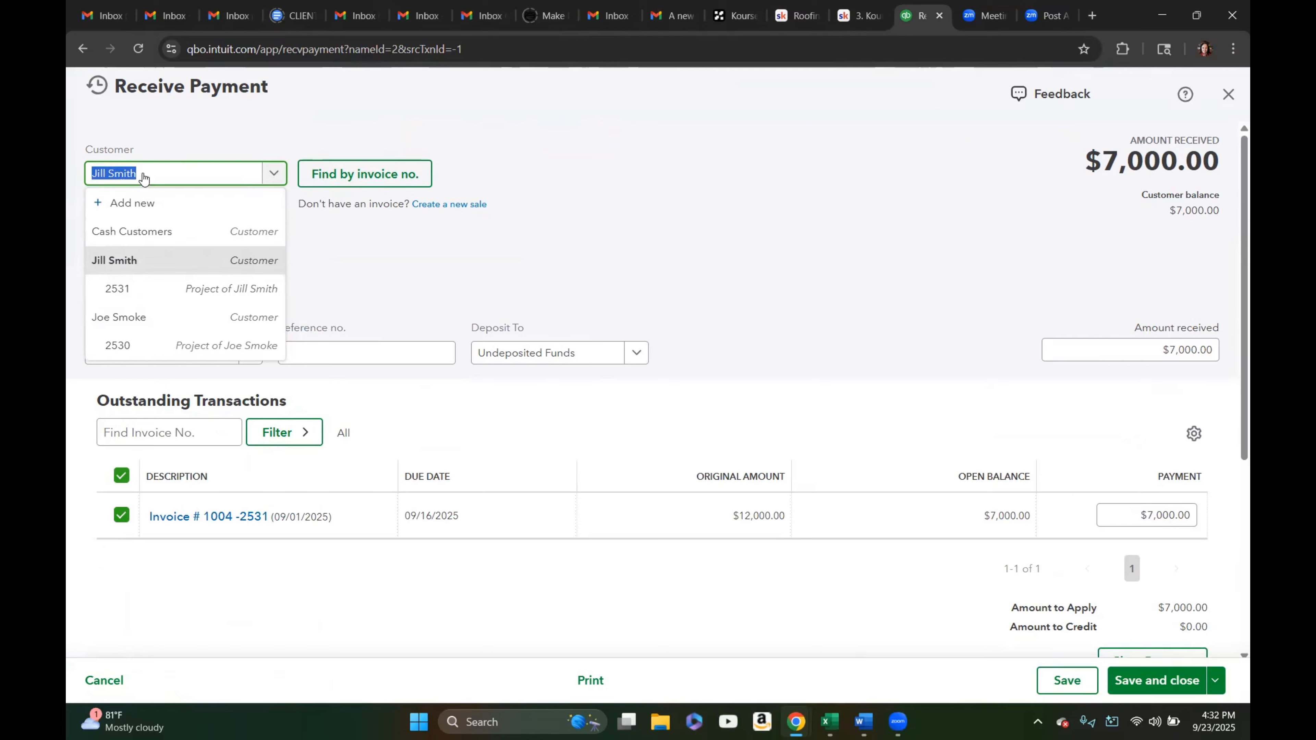
click(150, 293)
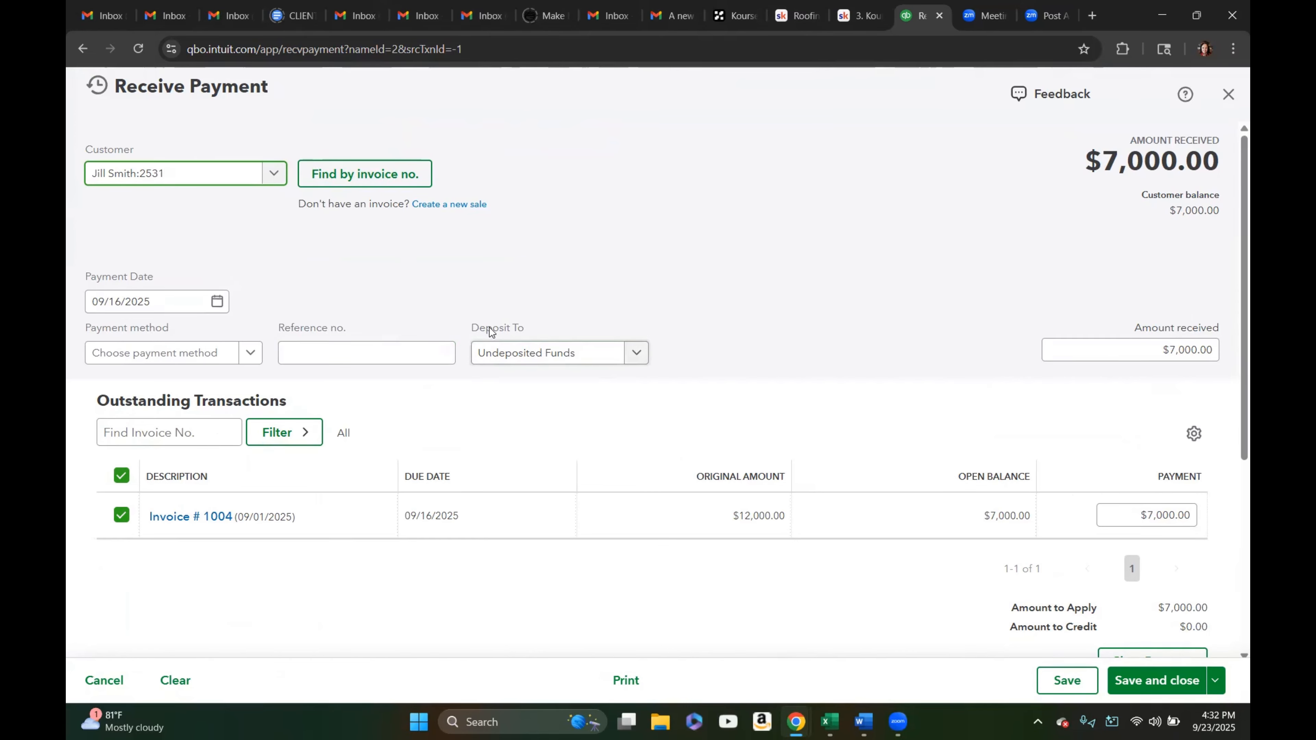
click(636, 358)
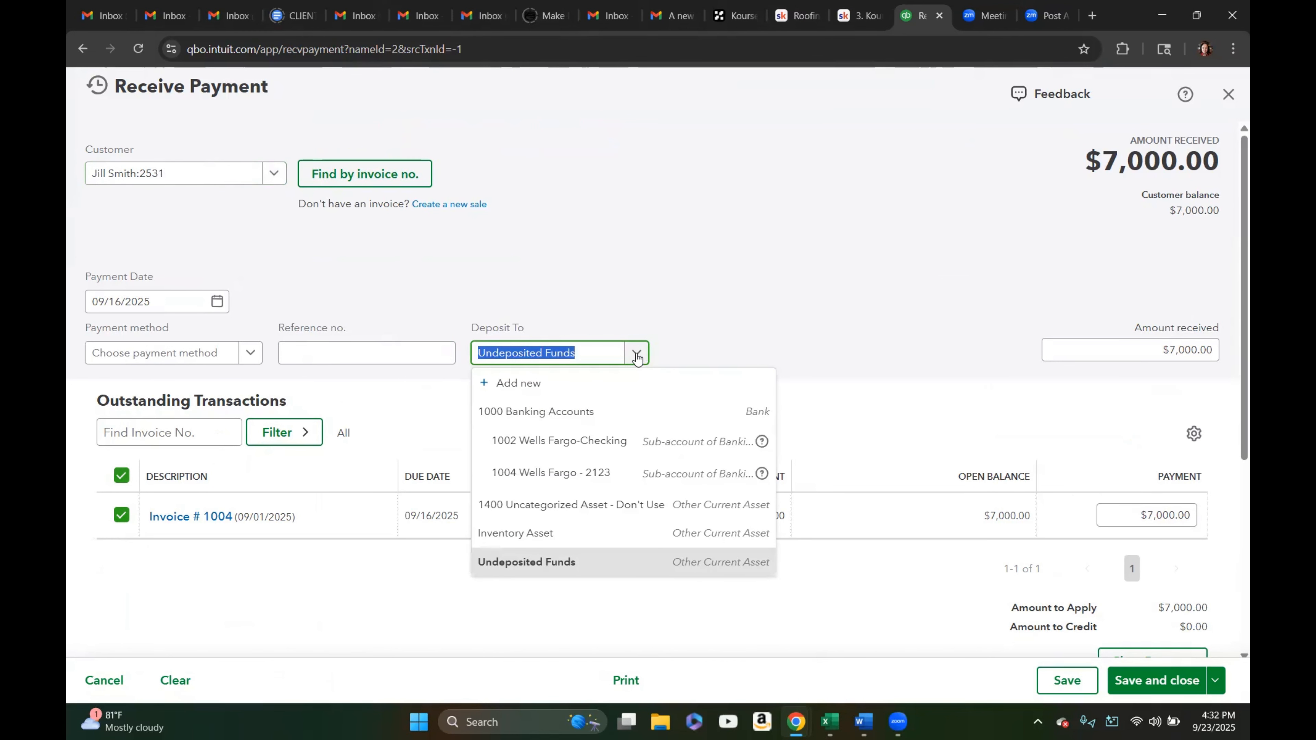
click(593, 444)
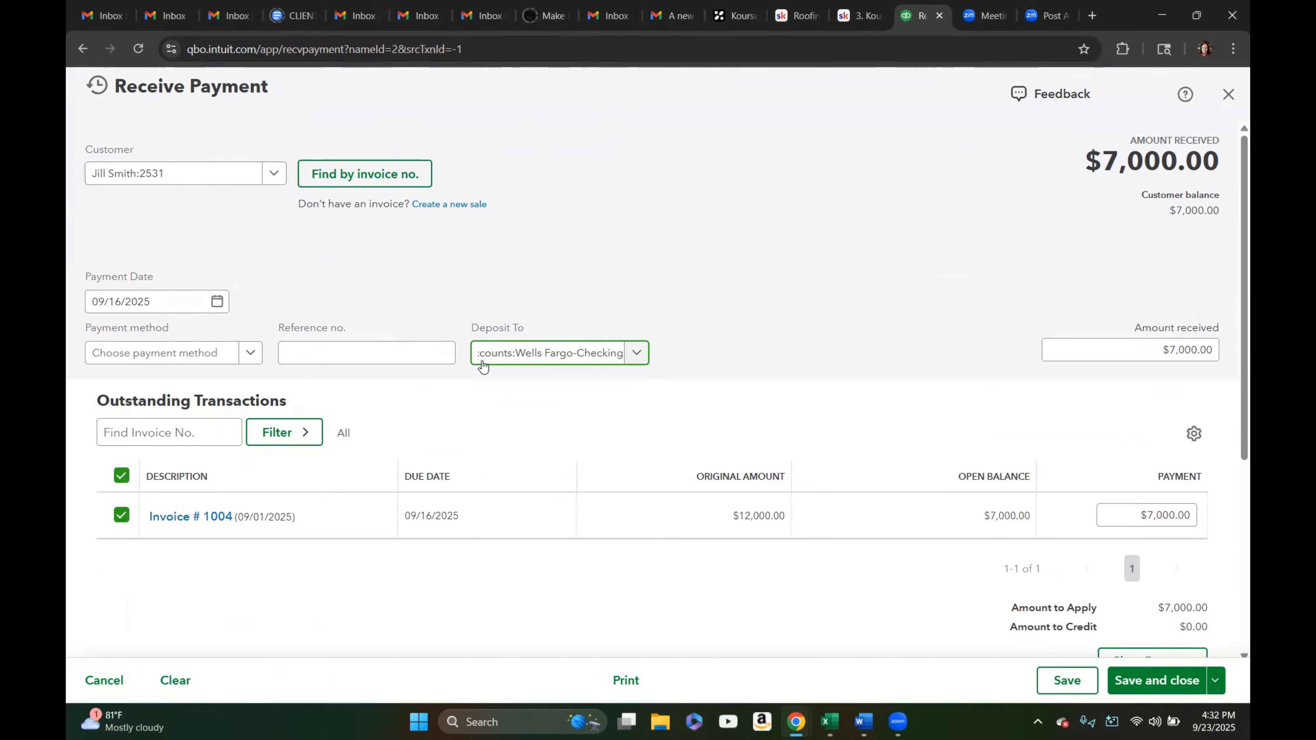
click(636, 355)
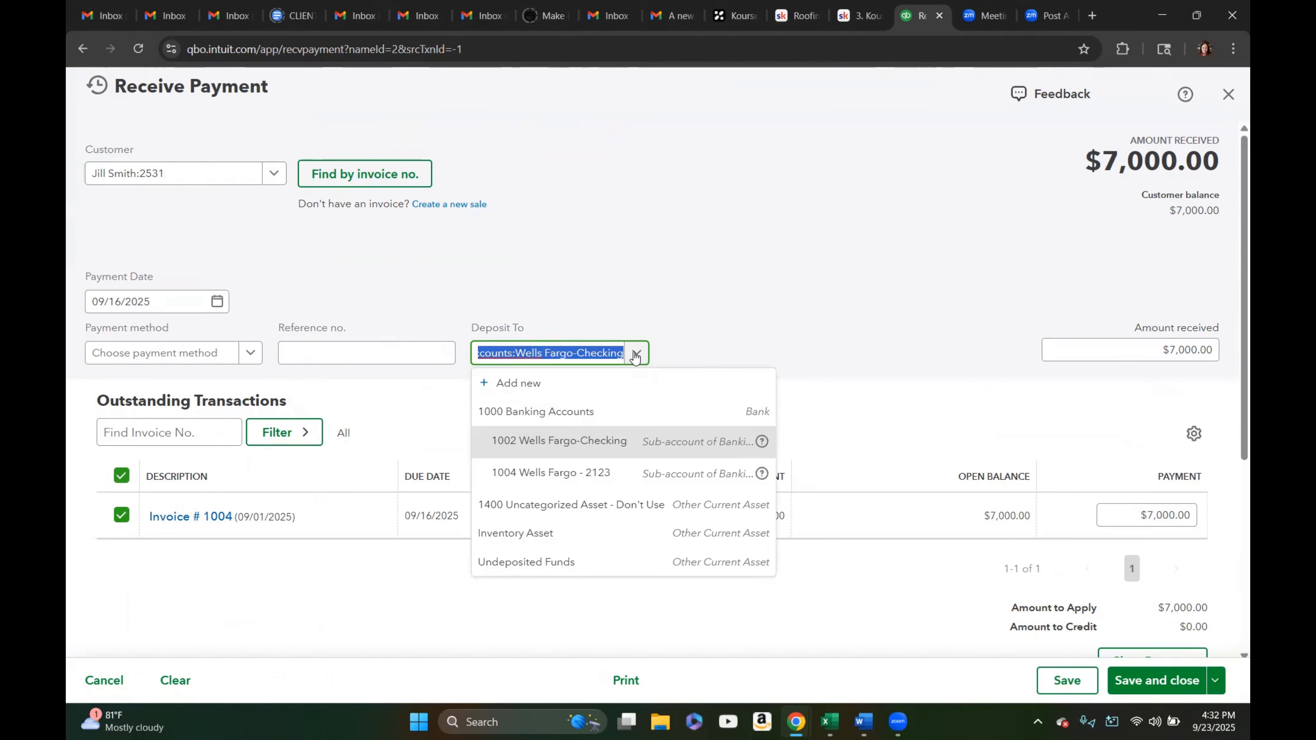
click(545, 561)
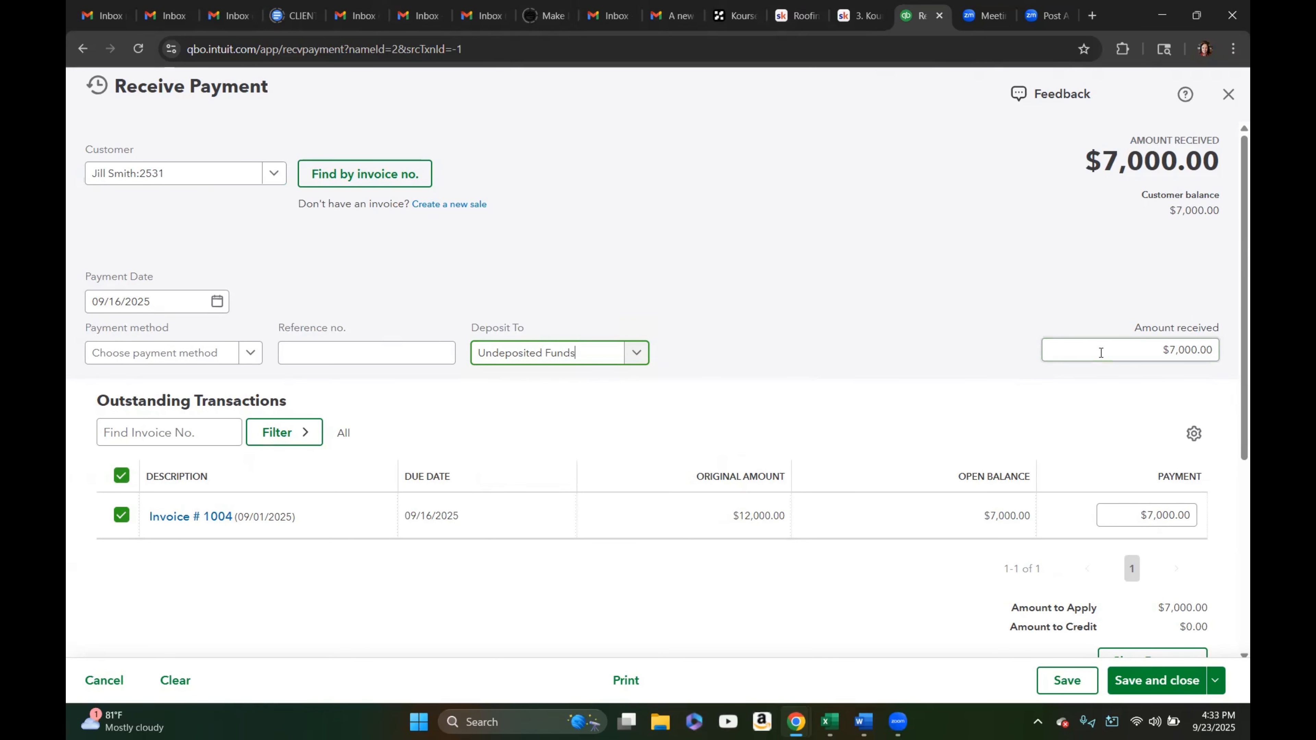
click(1228, 94)
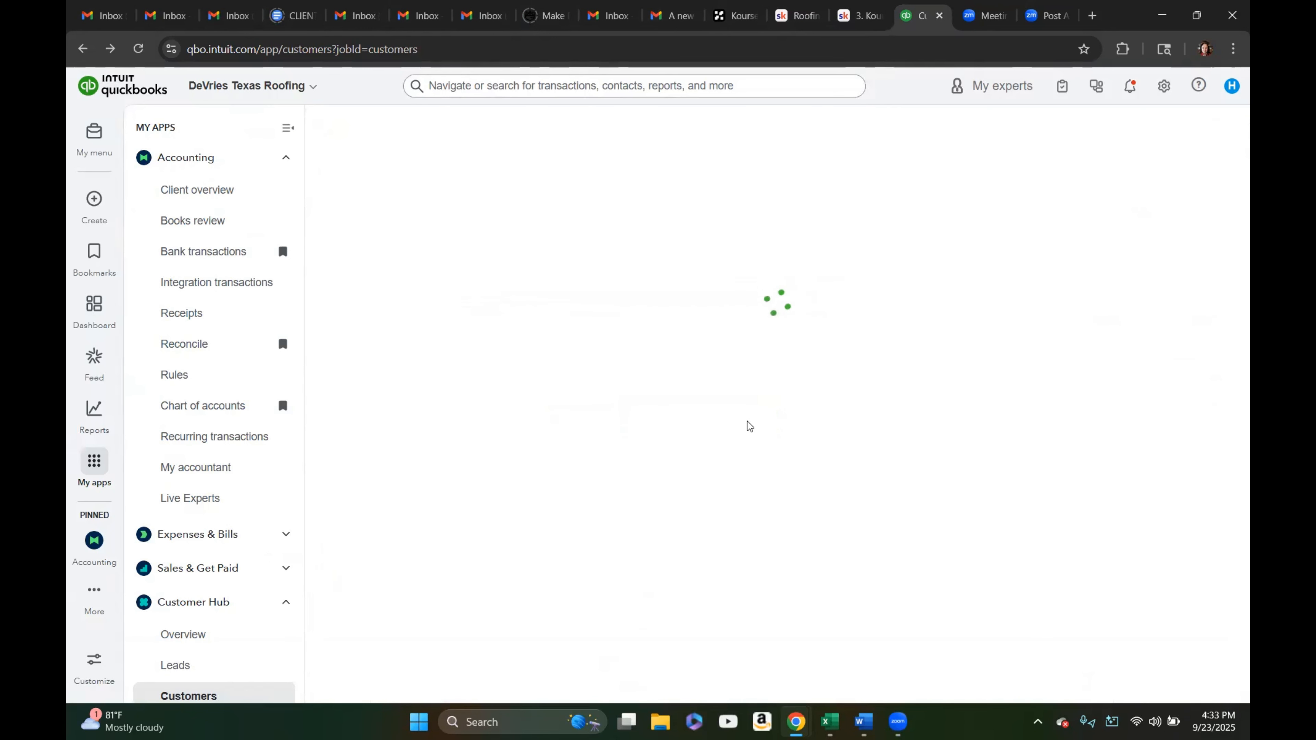
Set the account for the $8,000.00 deposit memo transaction to 4001 Retail Roofing
click(186, 251)
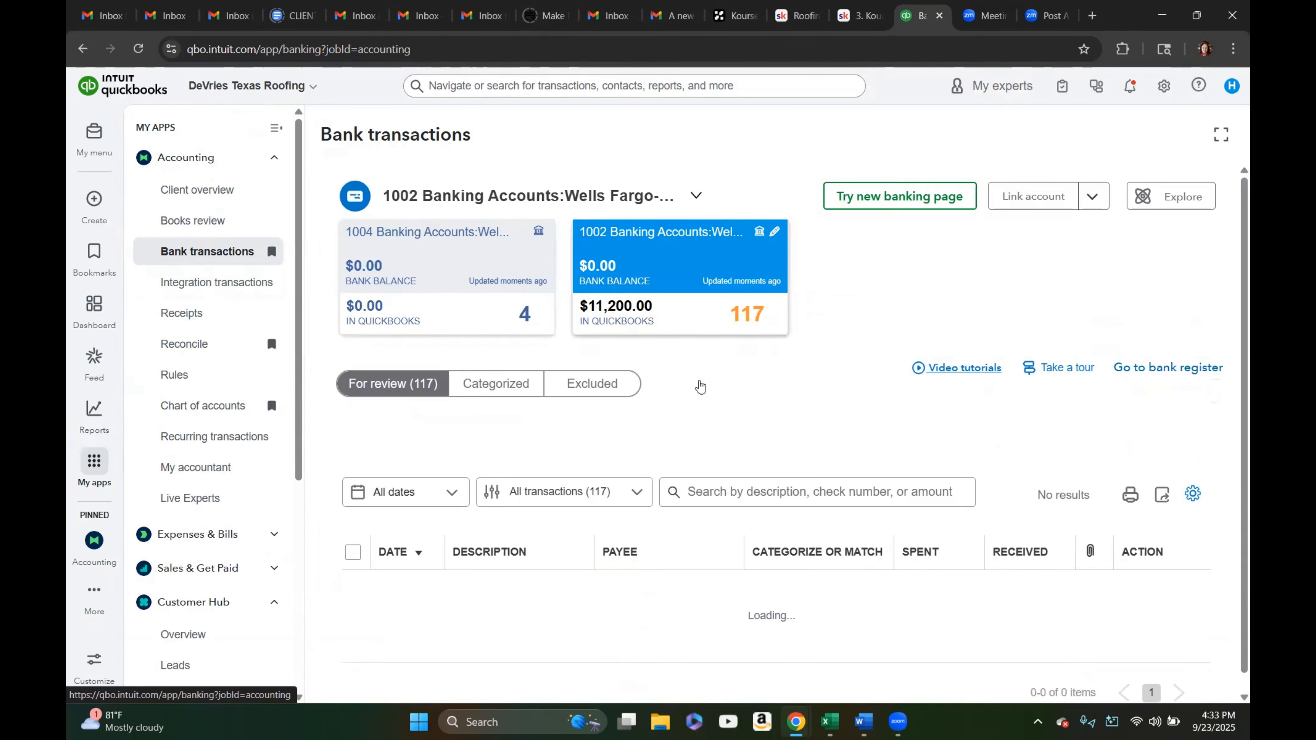
scroll(782, 404, down, 4)
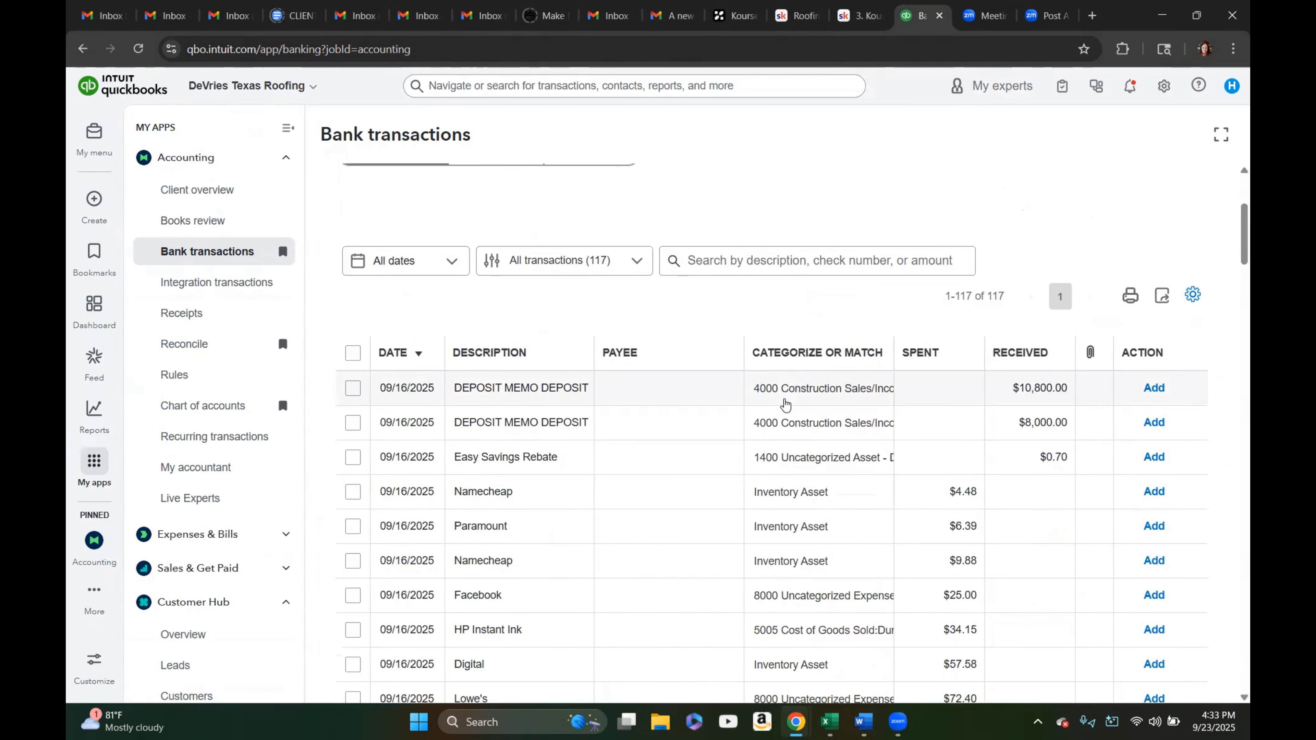
click(796, 431)
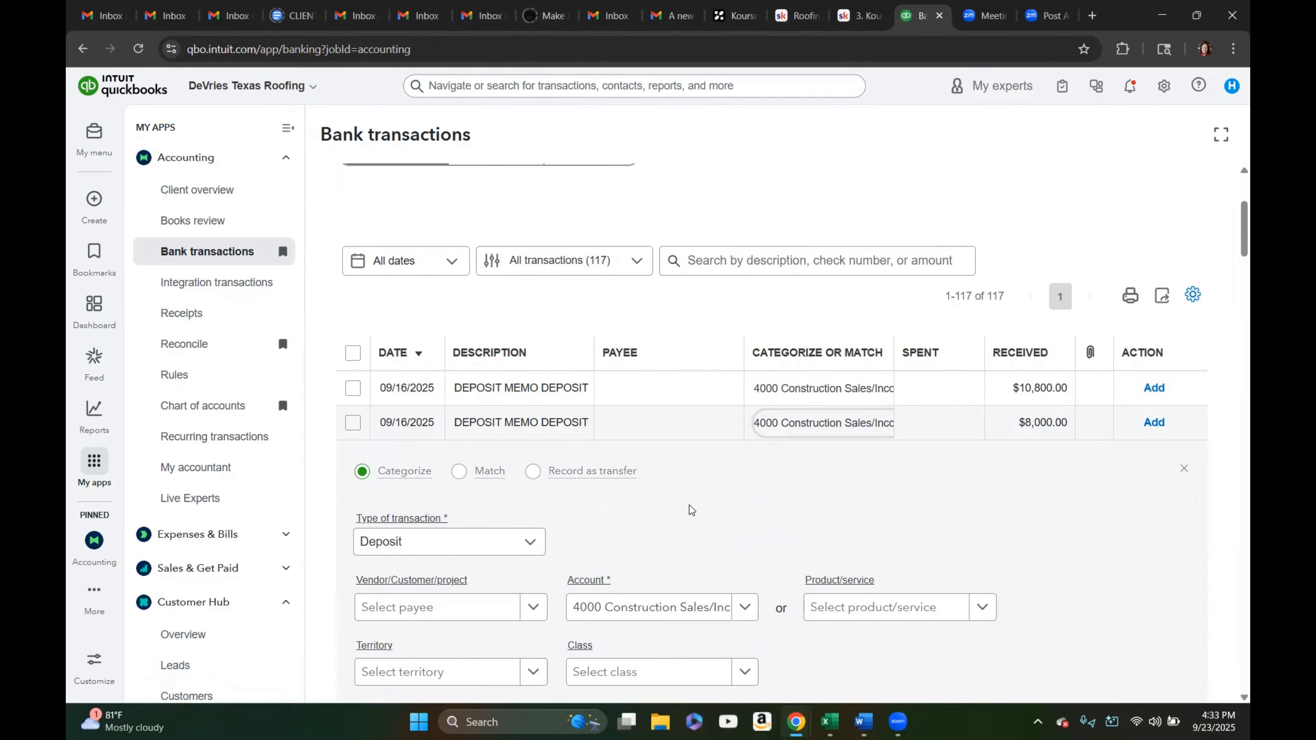
scroll(694, 504, down, 4)
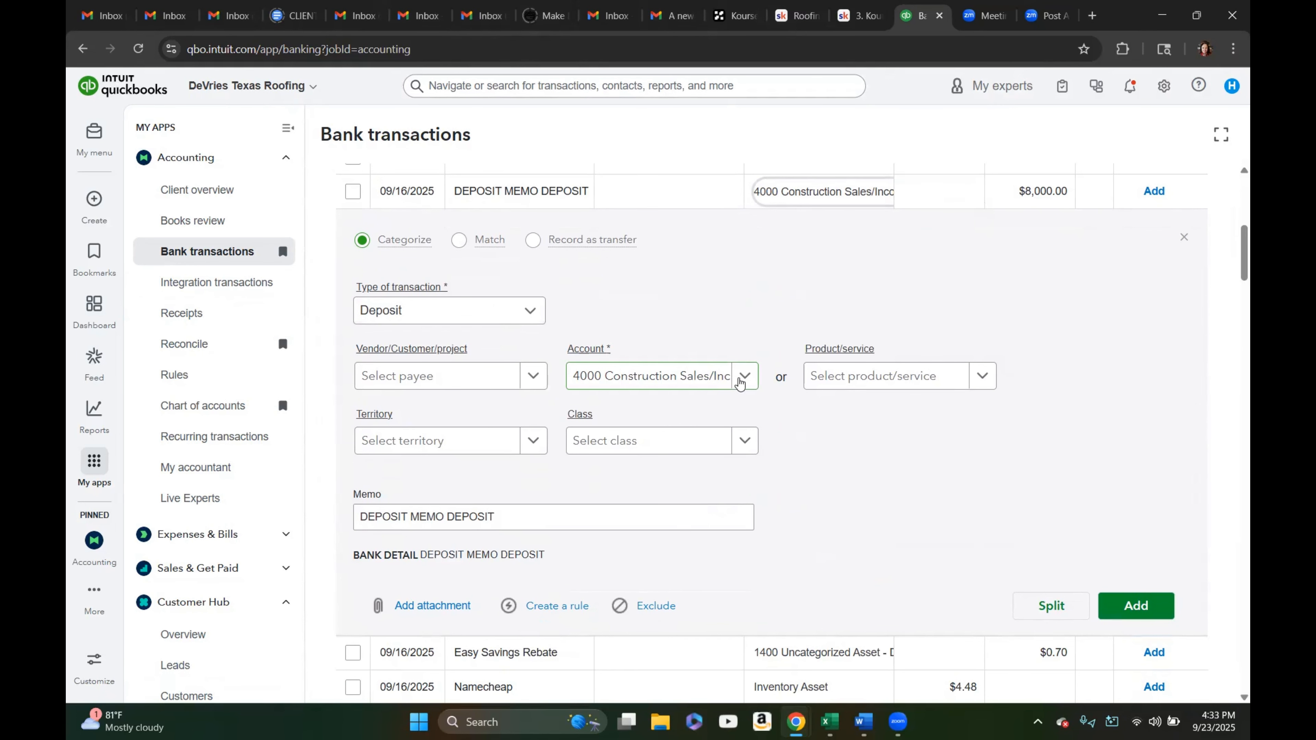
click(740, 382)
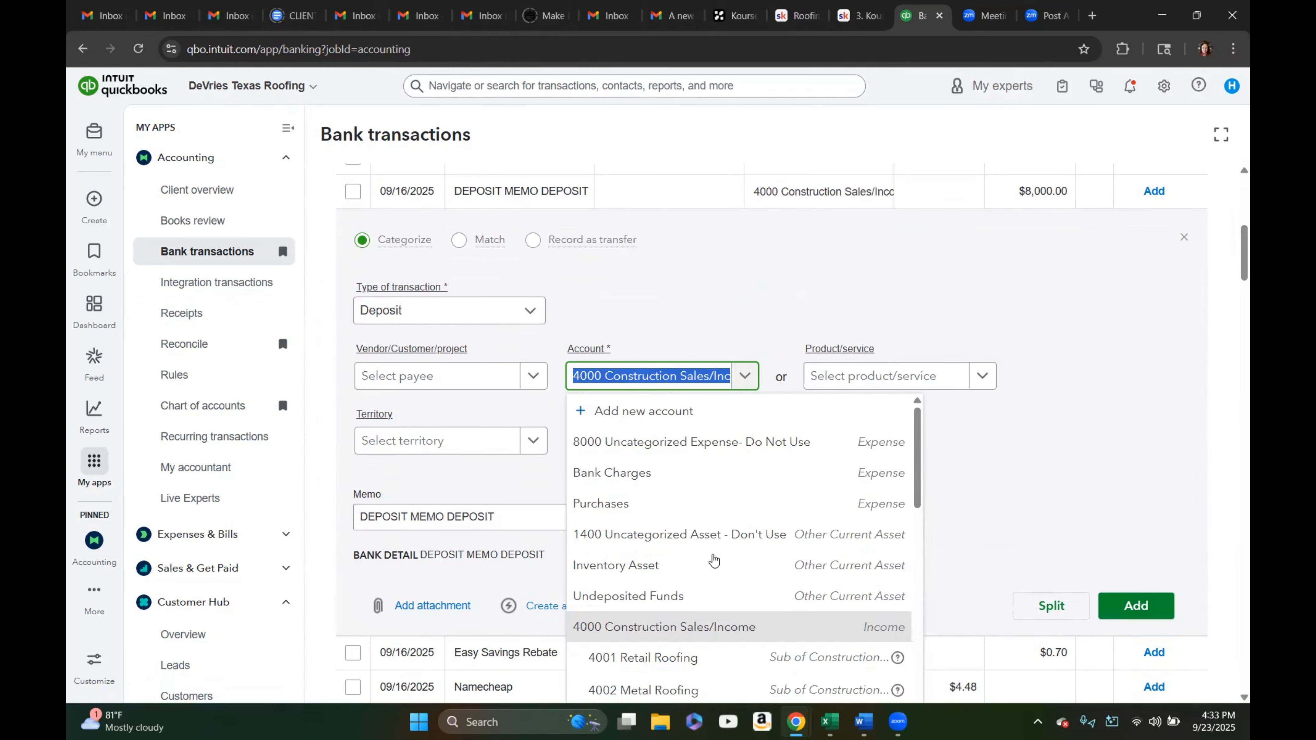
click(668, 657)
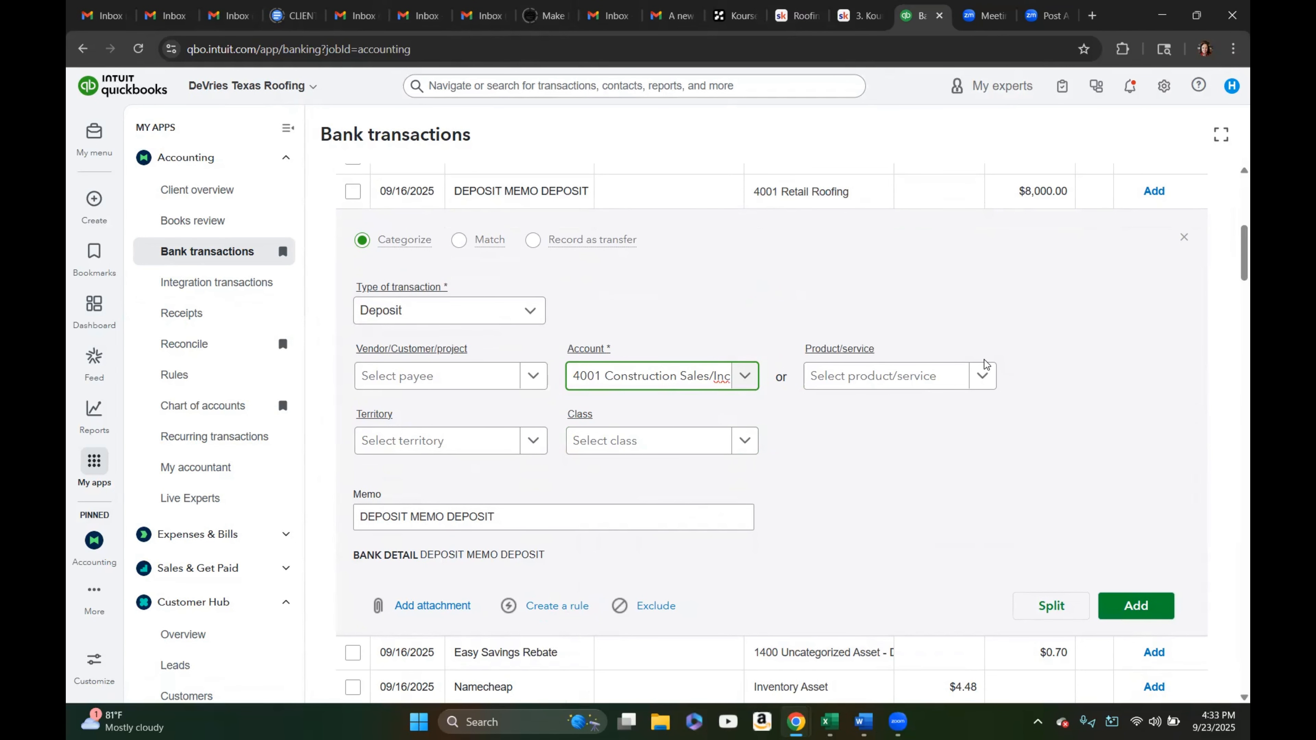
click(1182, 237)
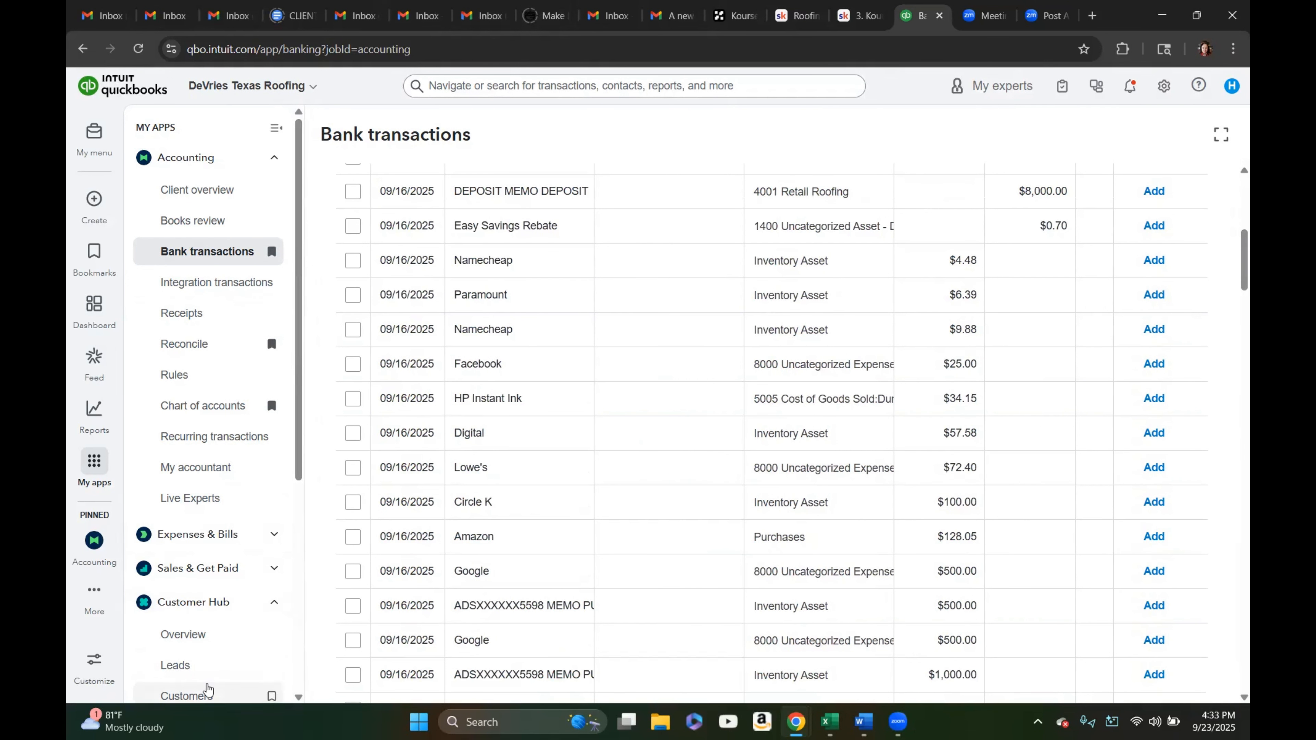
Open the customer list and review the transaction list of the customer whose company is 3260
click(205, 693)
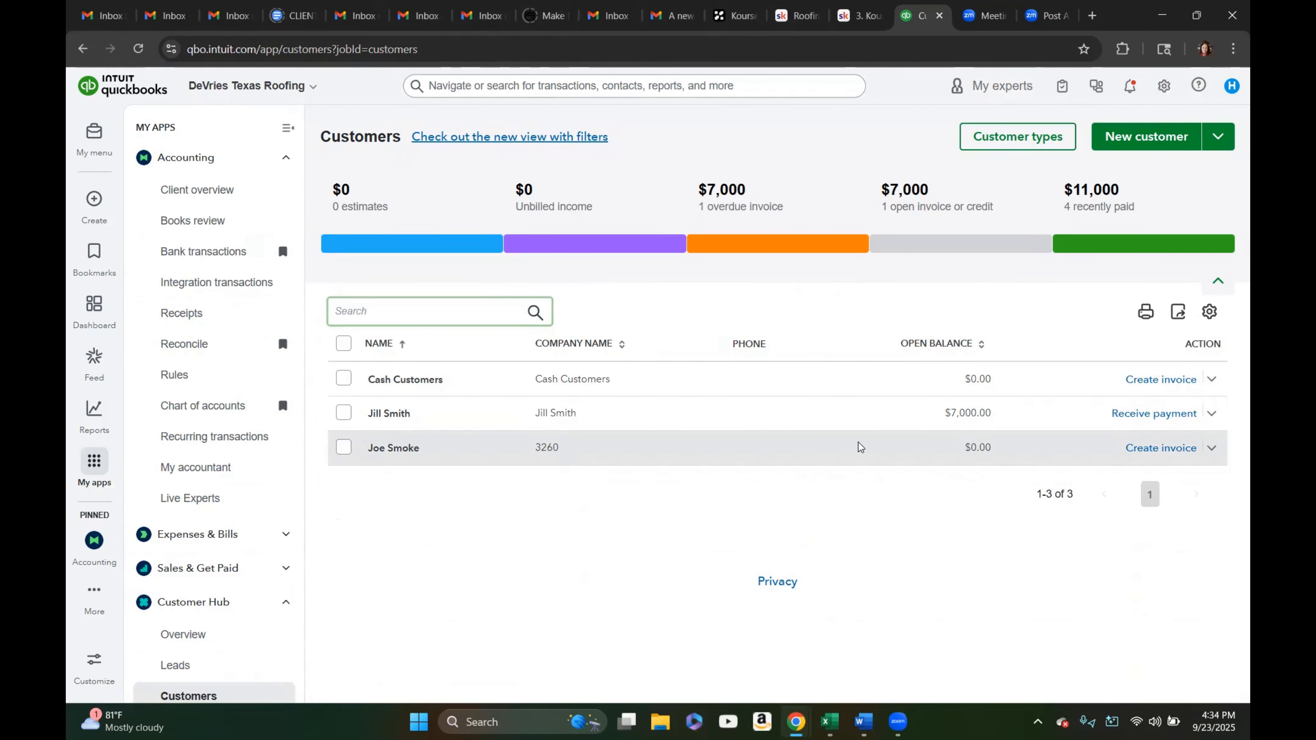
click(402, 449)
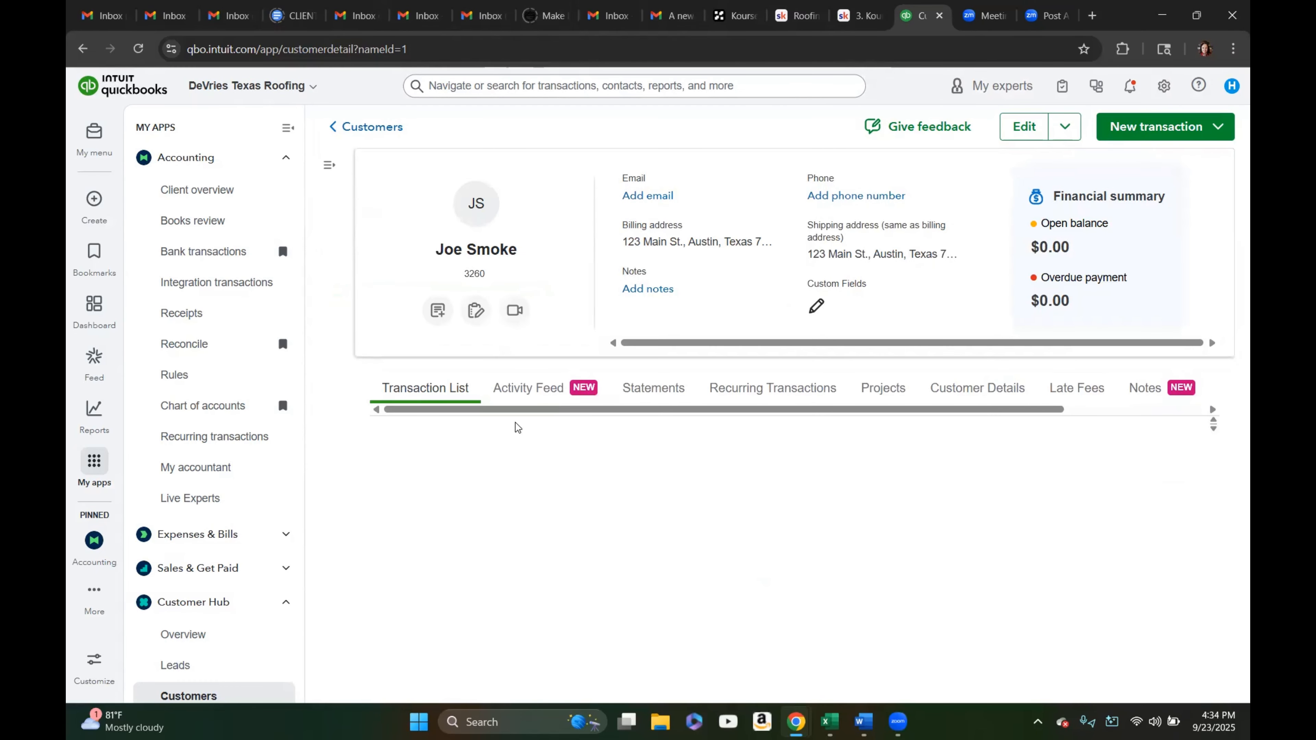
scroll(690, 445, down, 3)
scroll(763, 409, down, 4)
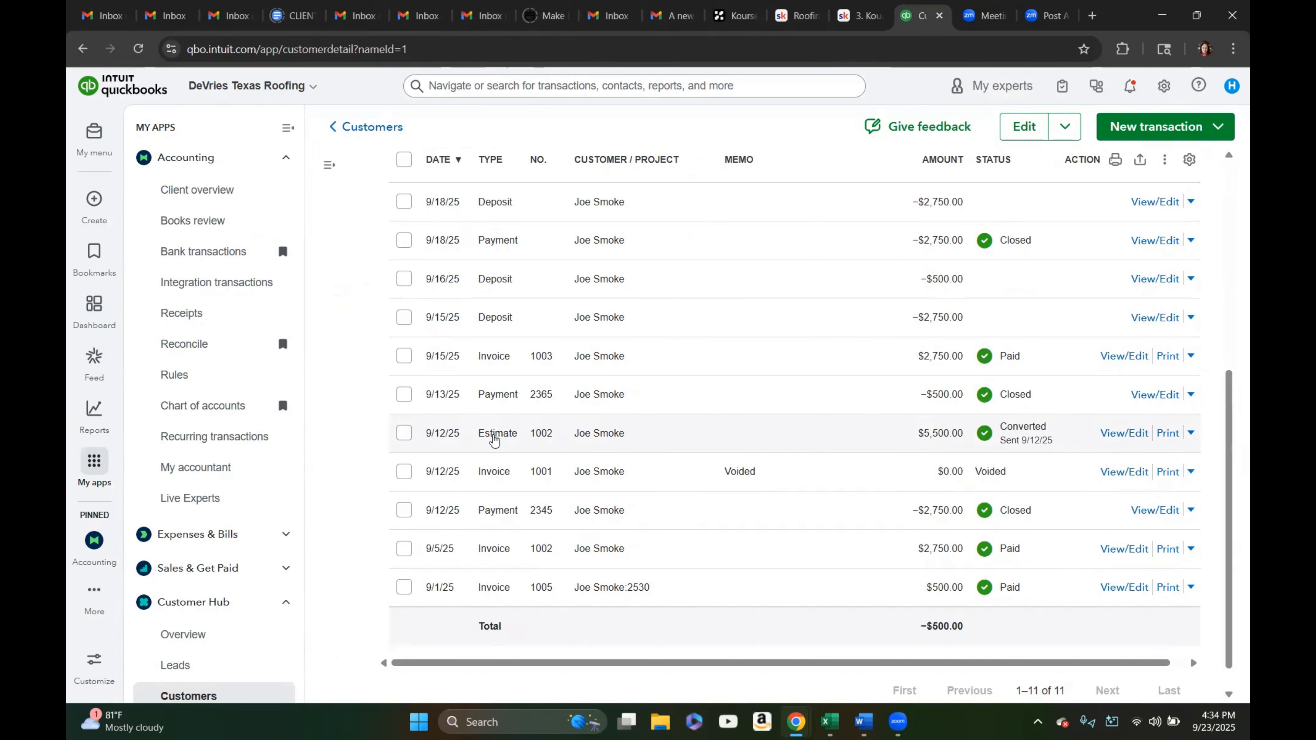
scroll(512, 324, up, 3)
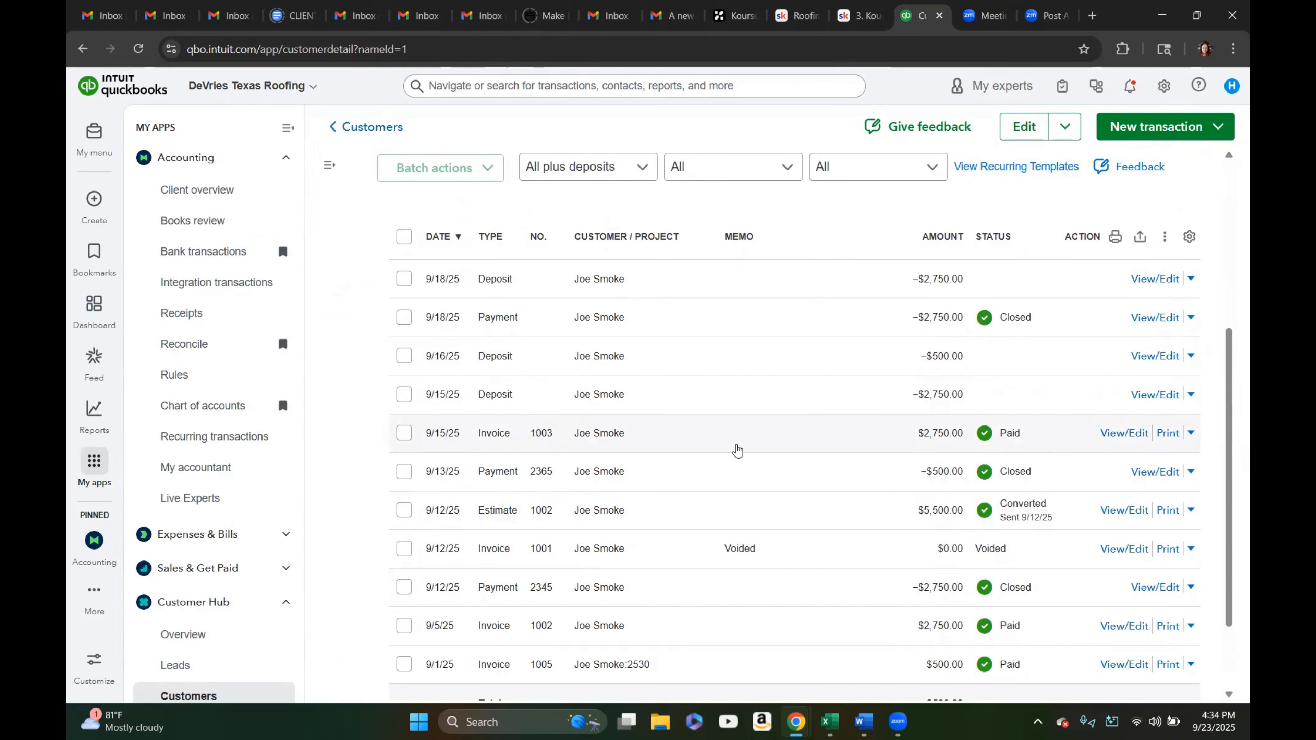
scroll(734, 449, up, 3)
scroll(739, 449, up, 3)
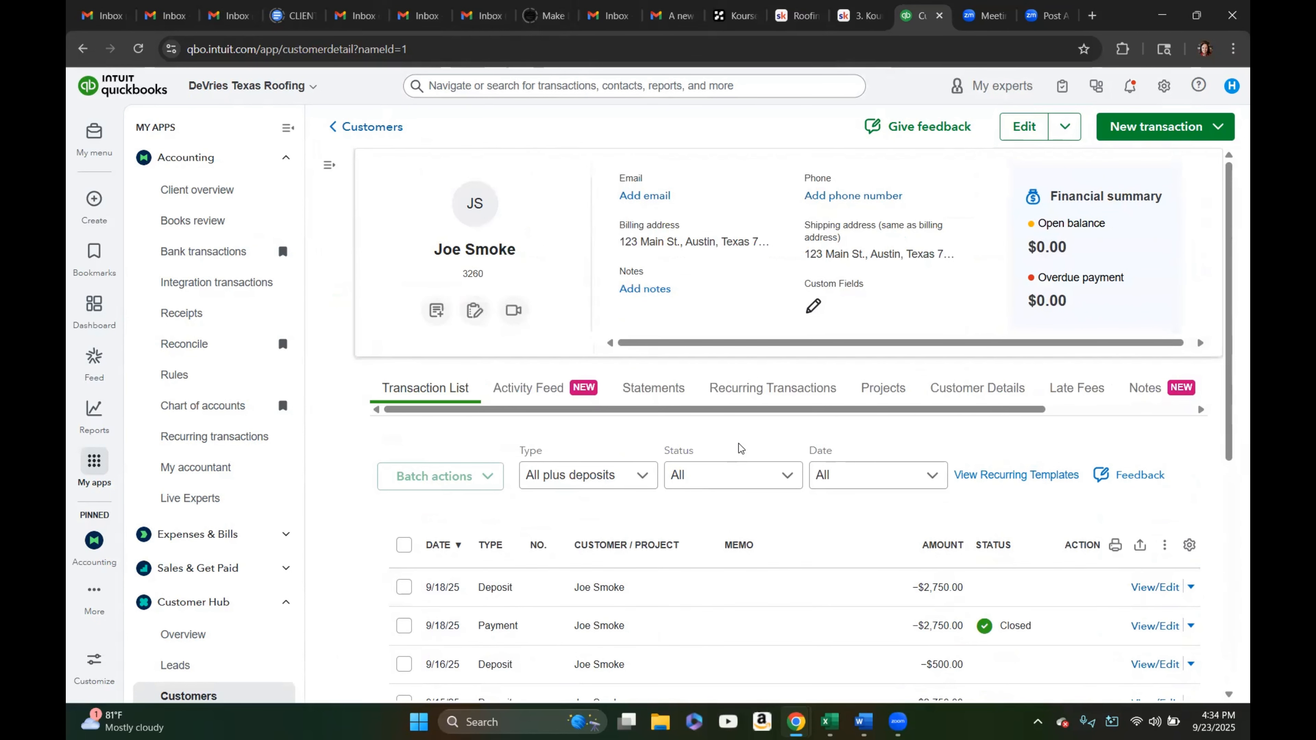
scroll(739, 448, down, 3)
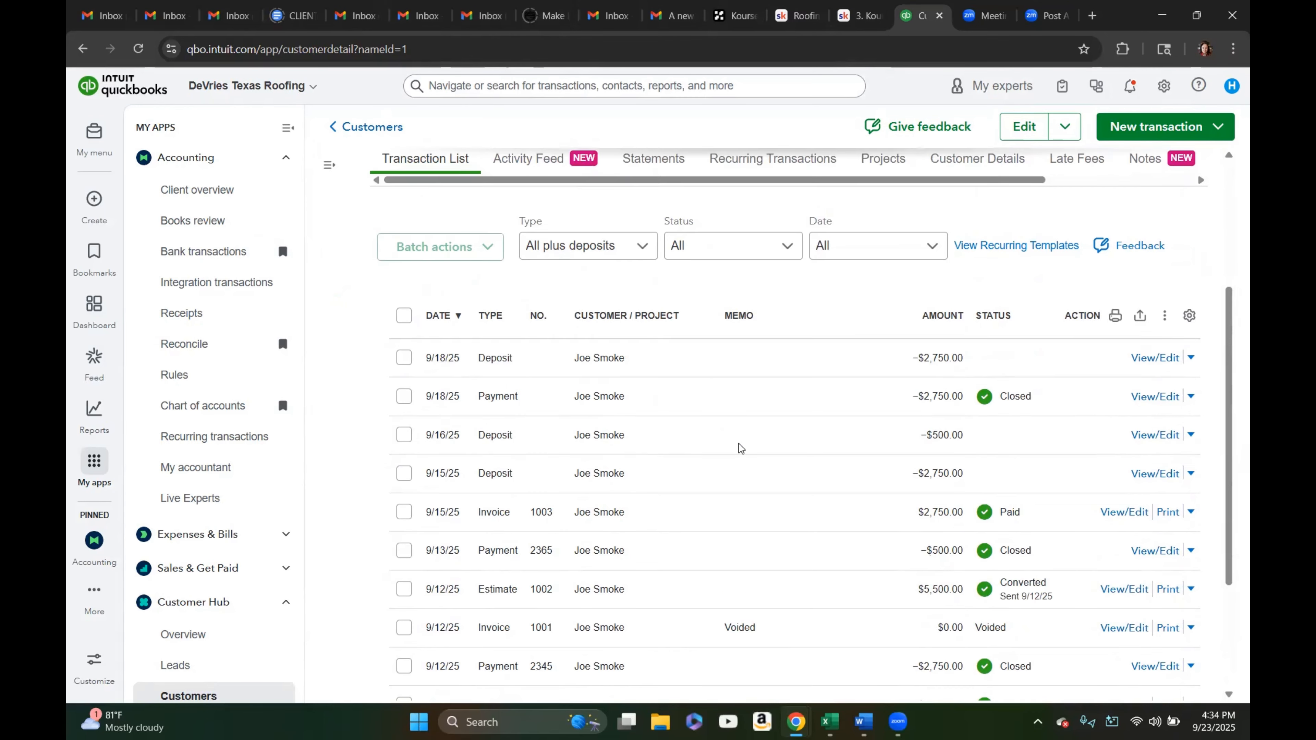
scroll(741, 450, up, 3)
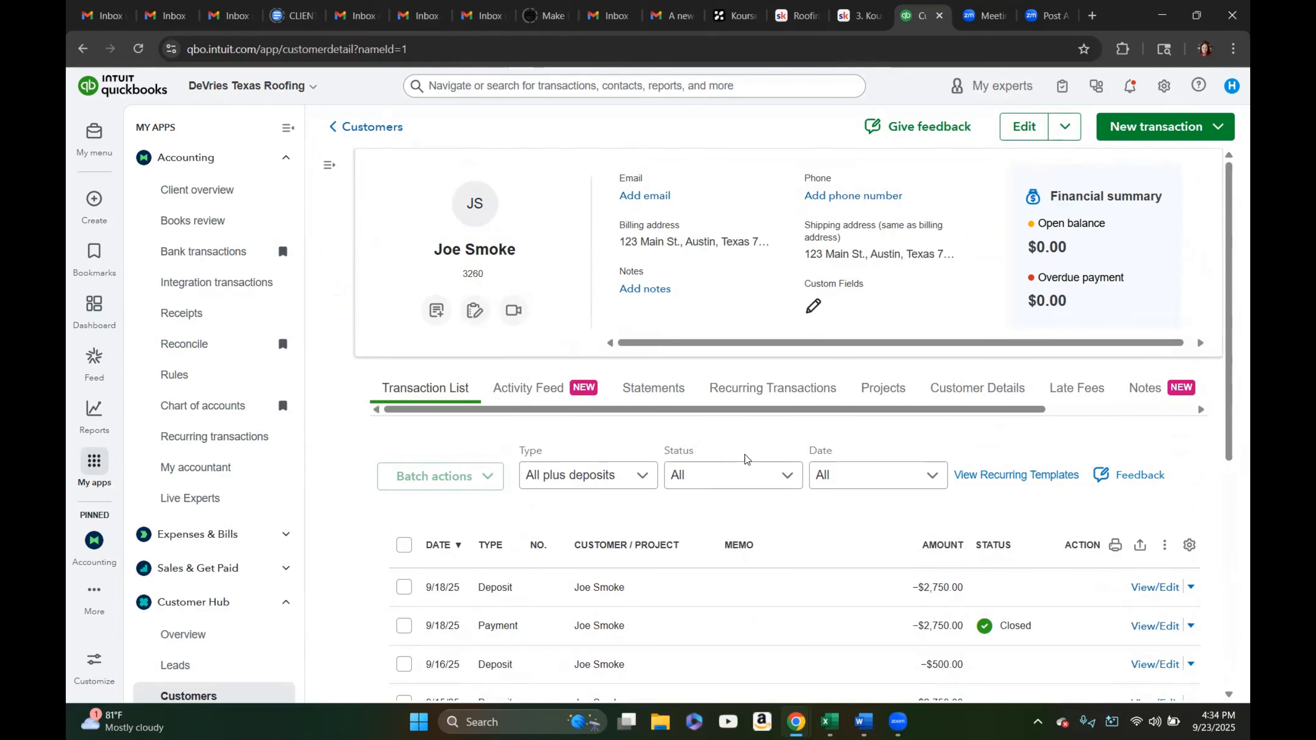
scroll(811, 525, down, 3)
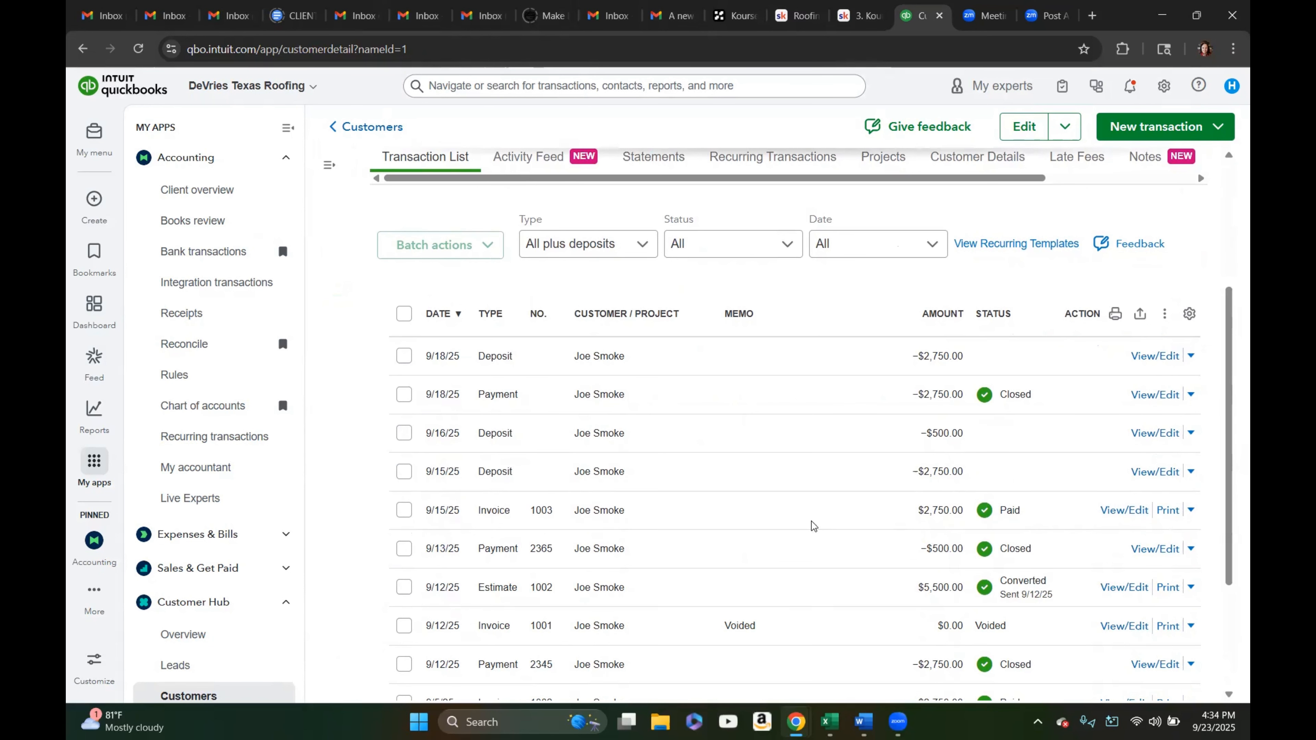
scroll(811, 525, up, 3)
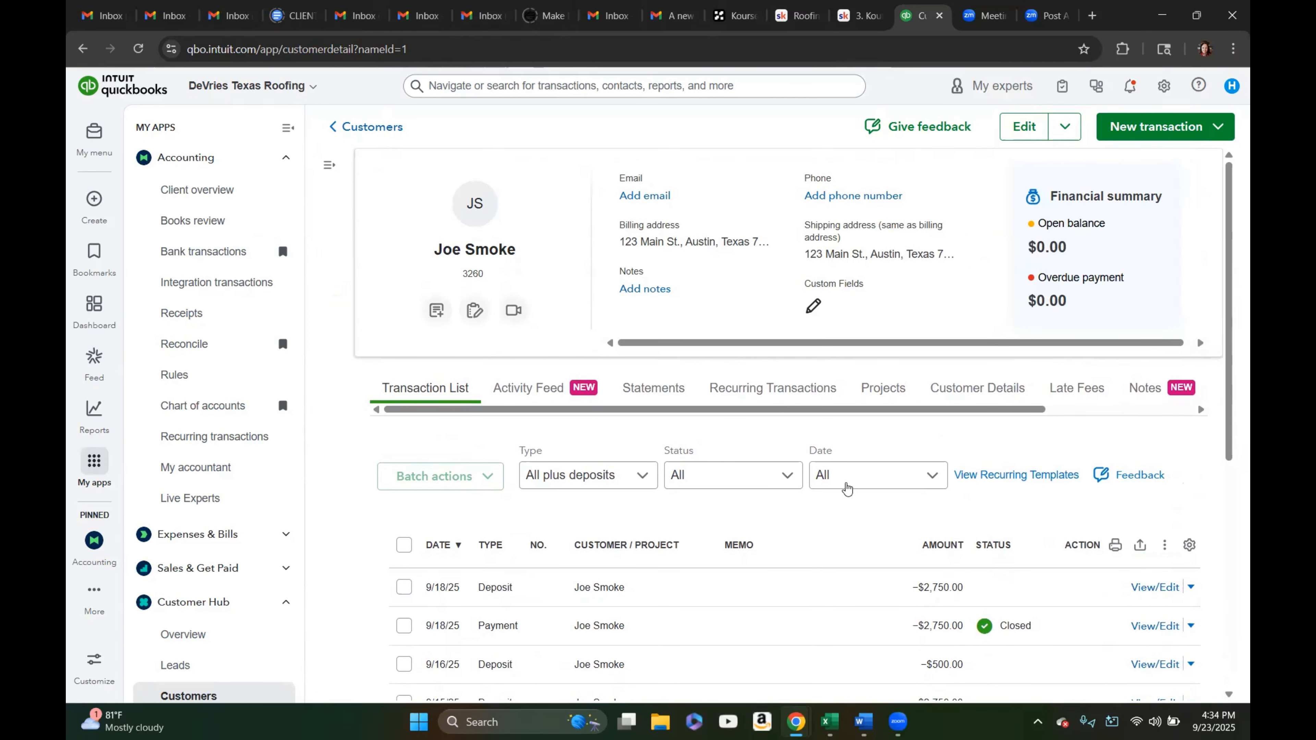